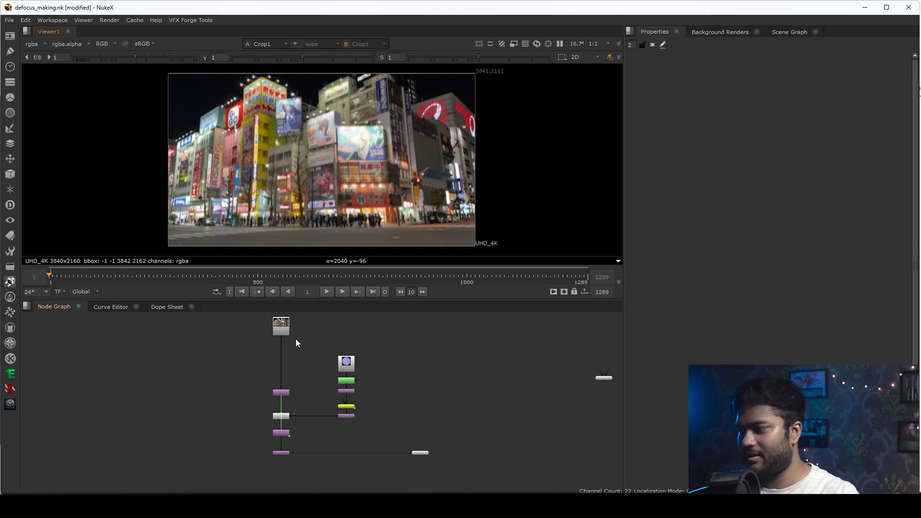
Examine the defocus node tree, from the footage through Convolve1 and the bokeh filter branch feeding it
scroll(319, 429, up, 4)
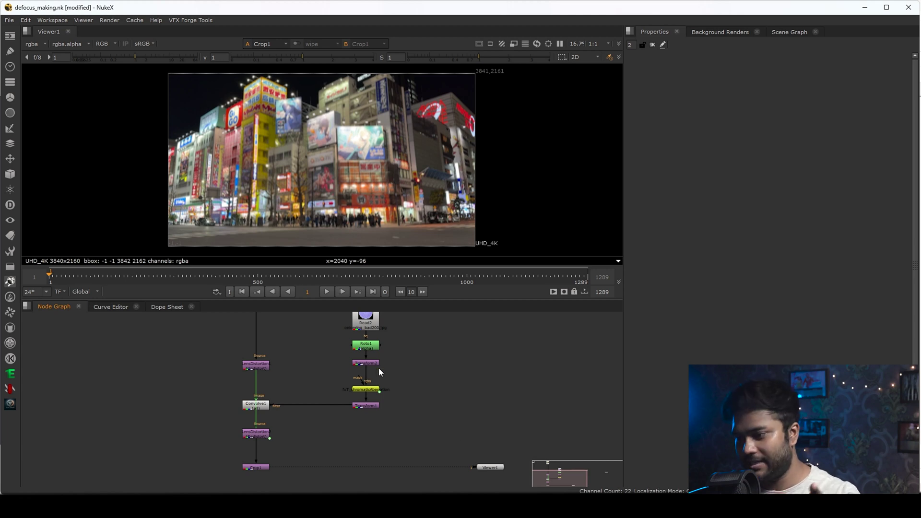
scroll(443, 445, down, 5)
scroll(413, 430, up, 4)
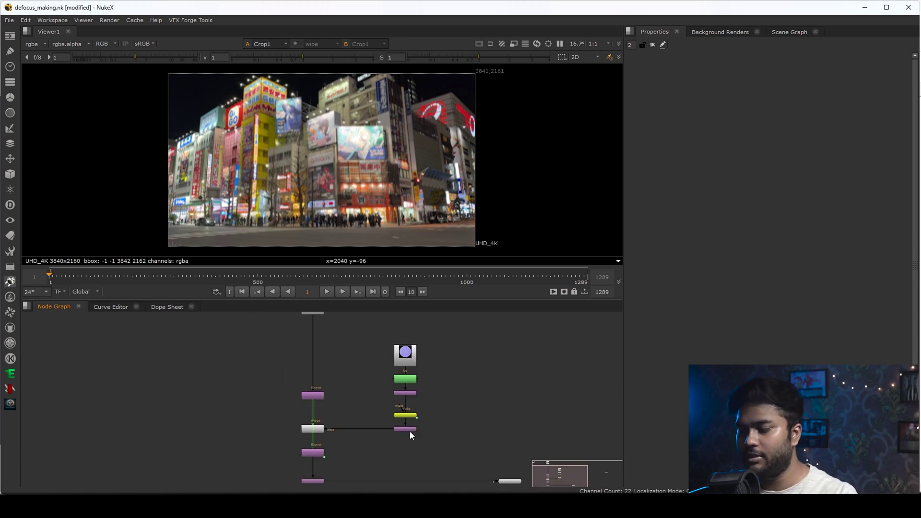
scroll(315, 412, up, 2)
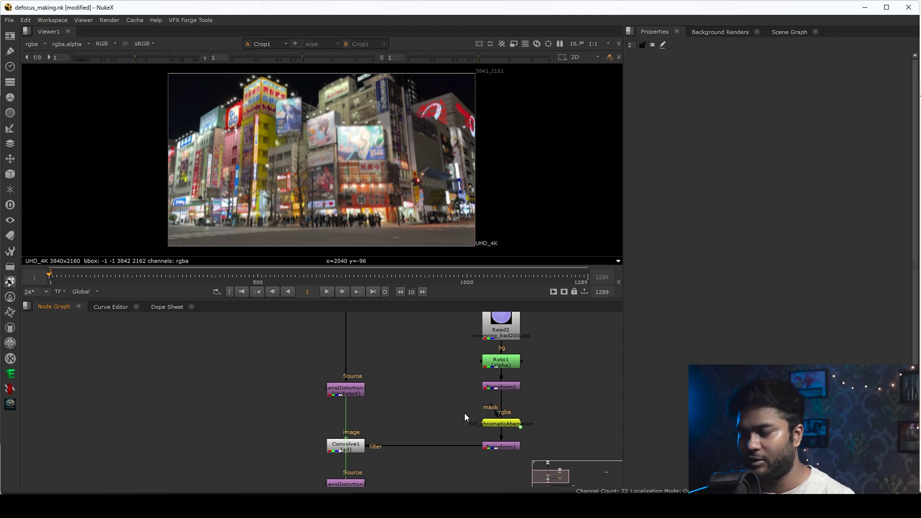
scroll(466, 412, down, 2)
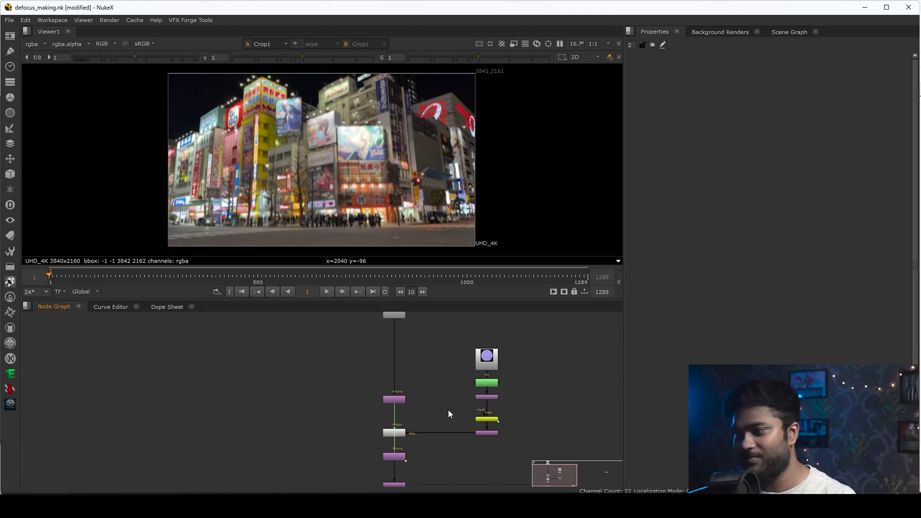
scroll(484, 398, down, 4)
scroll(503, 384, up, 3)
middle_drag(504, 394, 494, 379)
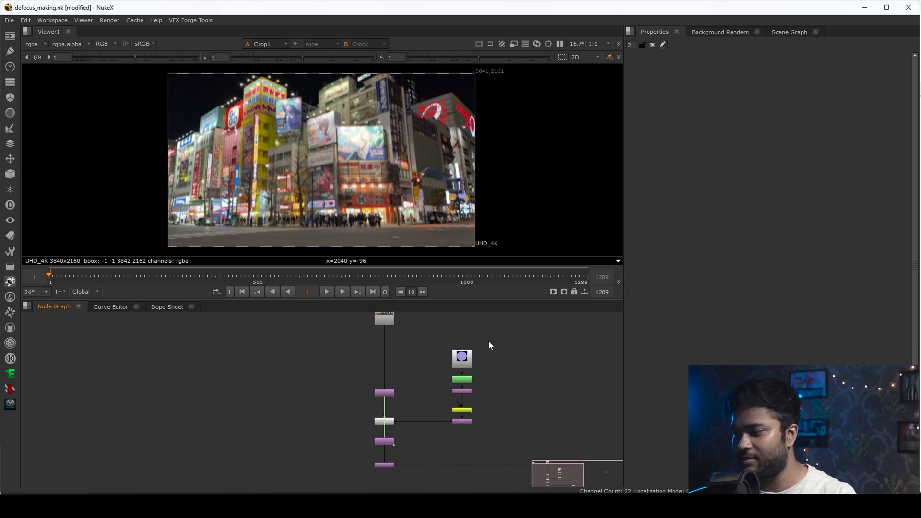
Duplicate the defocus nodes without Read1, place the copy in an empty area of the graph and view its Crop node
scroll(490, 346, up, 2)
drag(502, 335, 298, 474)
scroll(297, 474, down, 5)
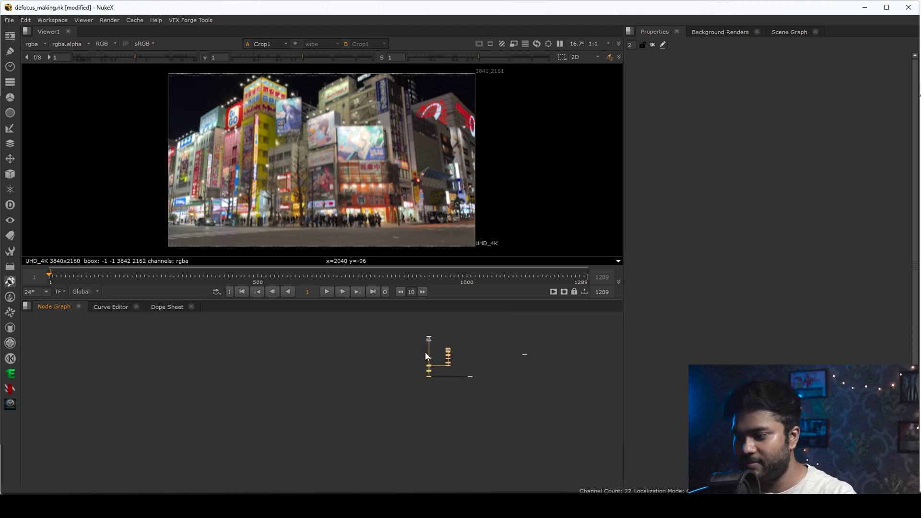
scroll(307, 434, up, 4)
middle_drag(423, 387, 347, 408)
scroll(346, 408, down, 1)
scroll(547, 376, down, 2)
middle_drag(545, 376, 525, 375)
drag(590, 371, 284, 478)
scroll(294, 436, up, 3)
drag(341, 409, 307, 425)
key(1)
Collapse all the duplicated defocus nodes into a single group
middle_drag(425, 393, 409, 447)
drag(216, 318, 427, 465)
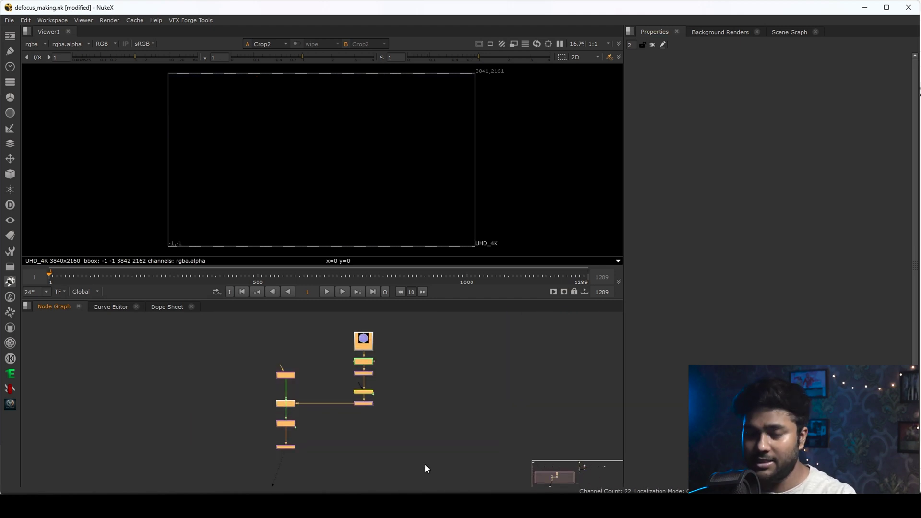
key(ctrl+g)
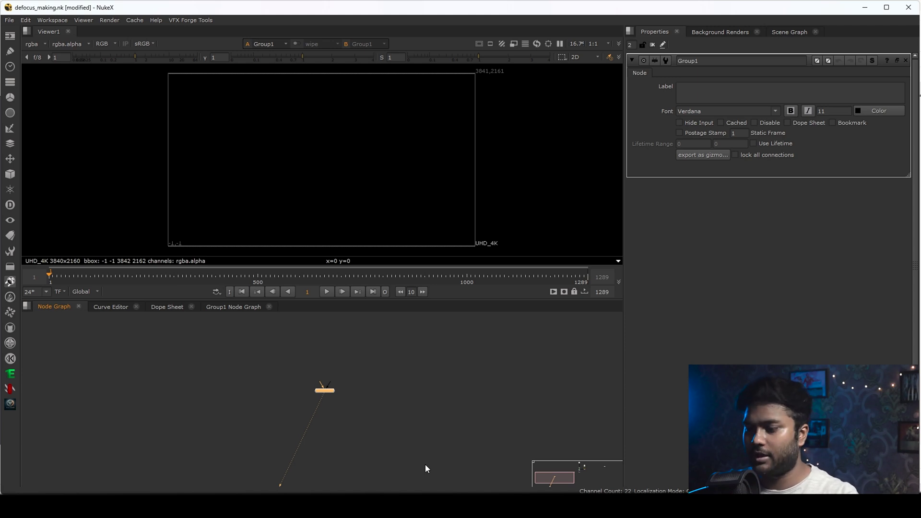
Move Viewer1 directly beneath the new group node and adjust the group's position above it
middle_drag(338, 433, 338, 379)
middle_drag(267, 473, 266, 459)
click(258, 475)
drag(258, 475, 332, 362)
middle_drag(328, 347, 327, 390)
scroll(326, 360, up, 7)
click(334, 387)
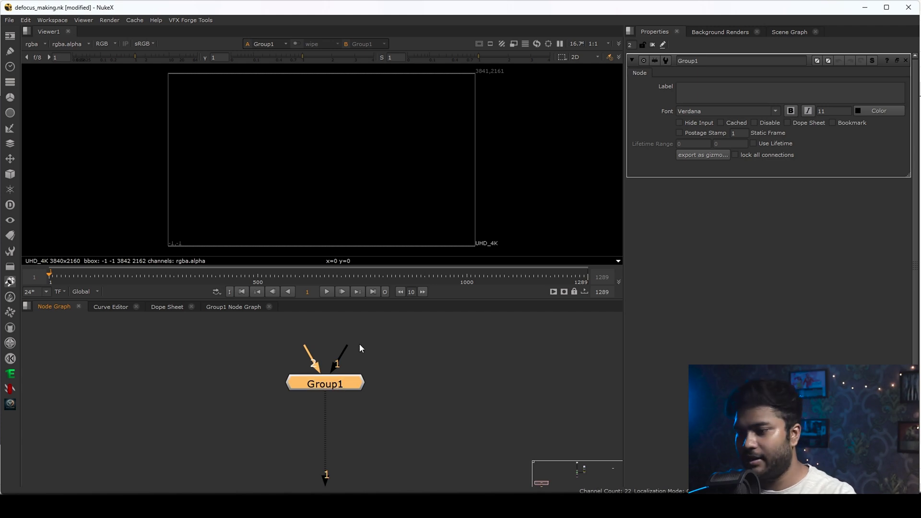
drag(312, 366, 281, 359)
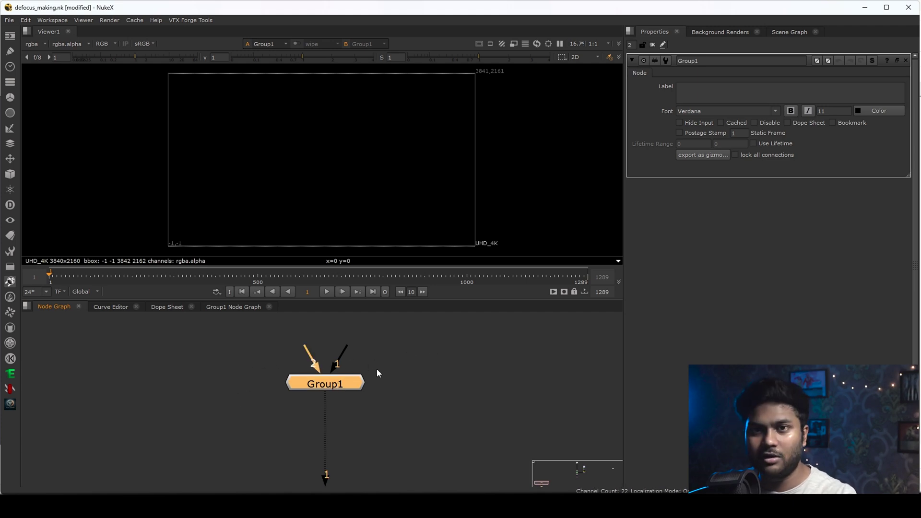
drag(343, 390, 339, 417)
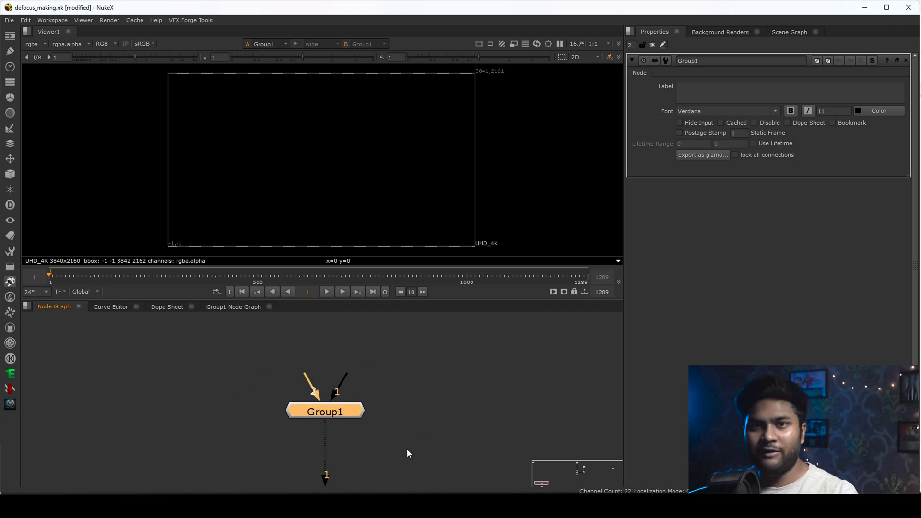
Rename the group node as Custom_Defocus and nudge it closer to the viewer
double_click(705, 61)
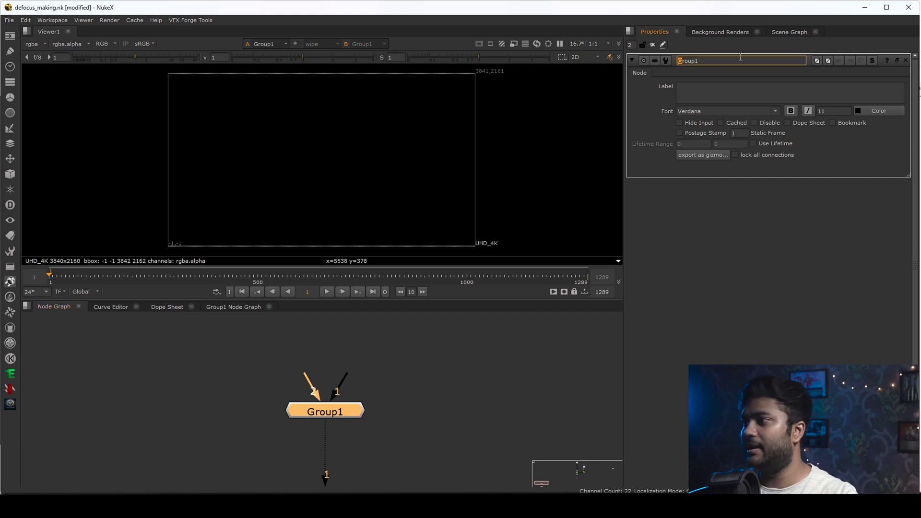
key(BackSpace)
text(Custom_DEf)
key(BackSpace)
key(BackSpace)
text(efocus)
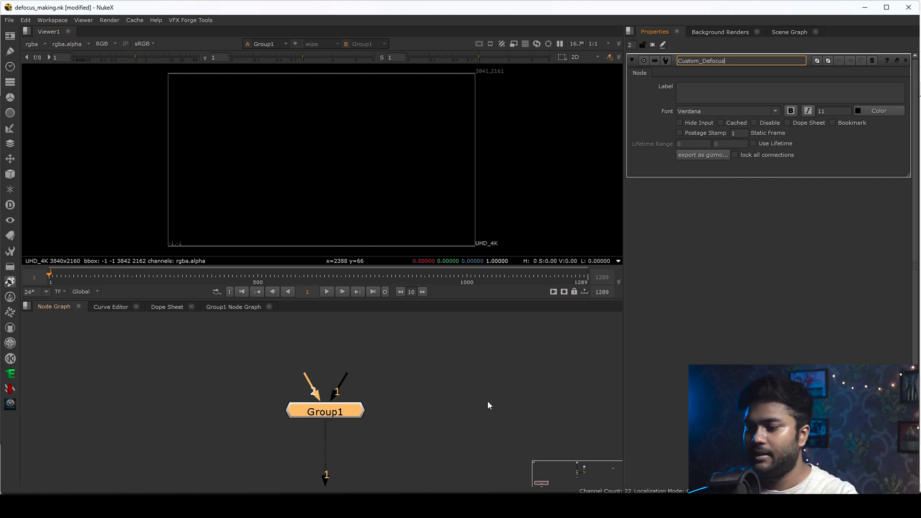
click(382, 413)
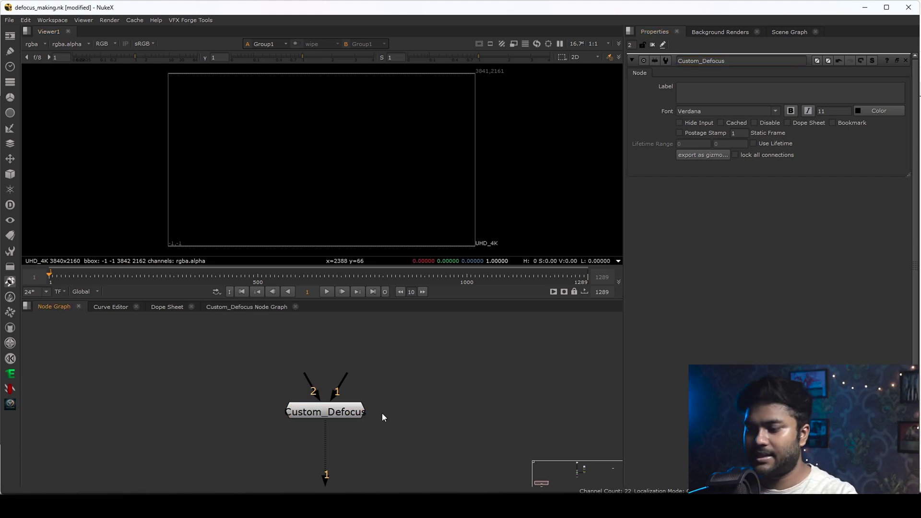
drag(330, 419, 333, 430)
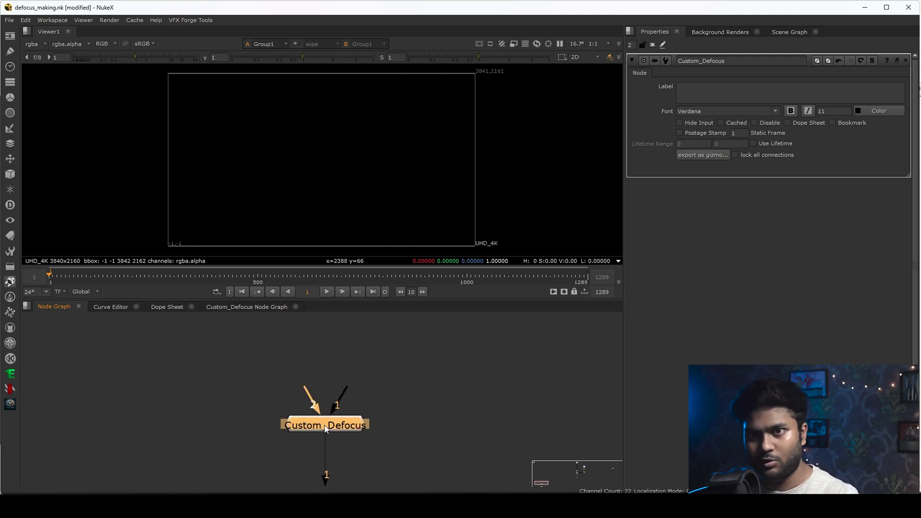
Open the group's internal node graph and reposition its inputs, placing Input1 beside the chromatic aberration node
click(872, 61)
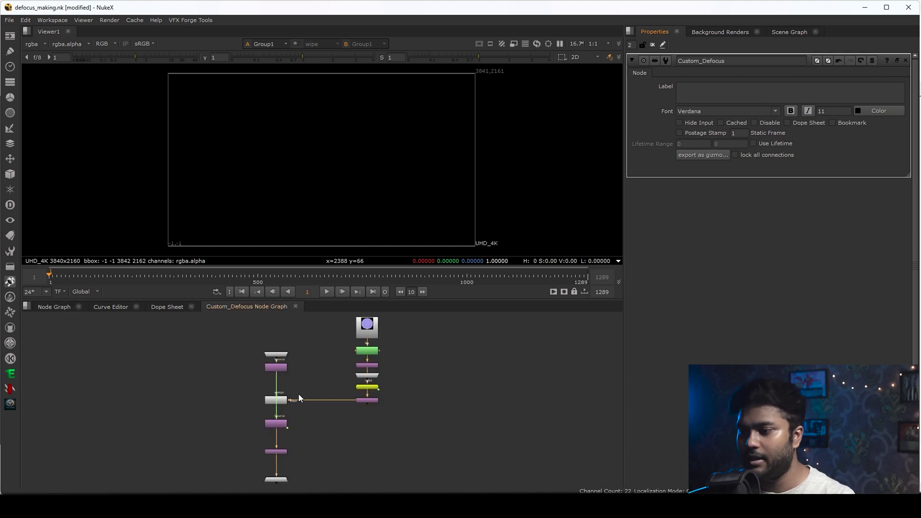
scroll(307, 408, up, 5)
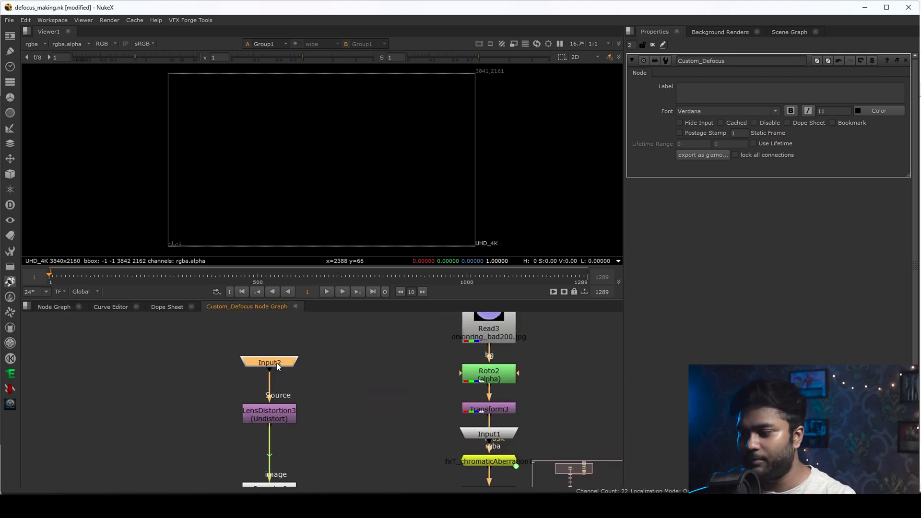
drag(278, 367, 278, 357)
drag(499, 436, 593, 469)
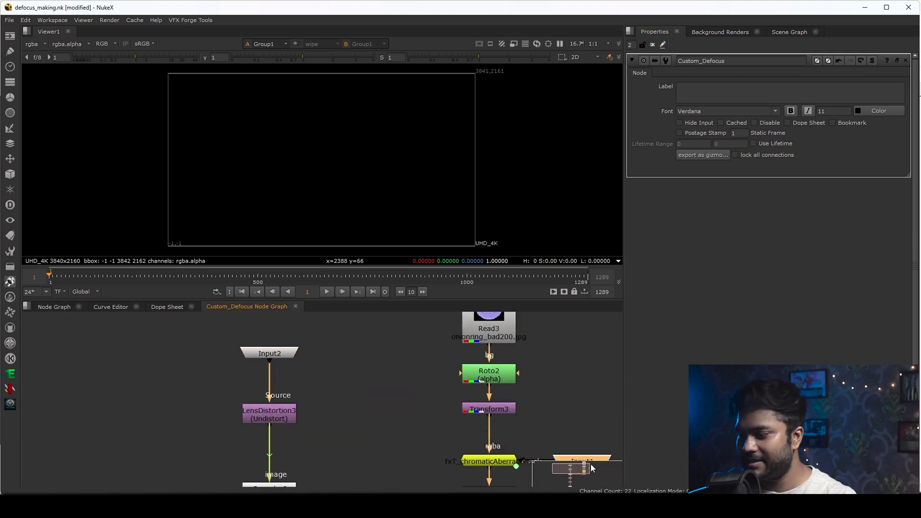
Inside the Custom_Defocus group, disconnect Input1 from the chromatic aberration node's mask and move it aside
click(54, 307)
key(f)
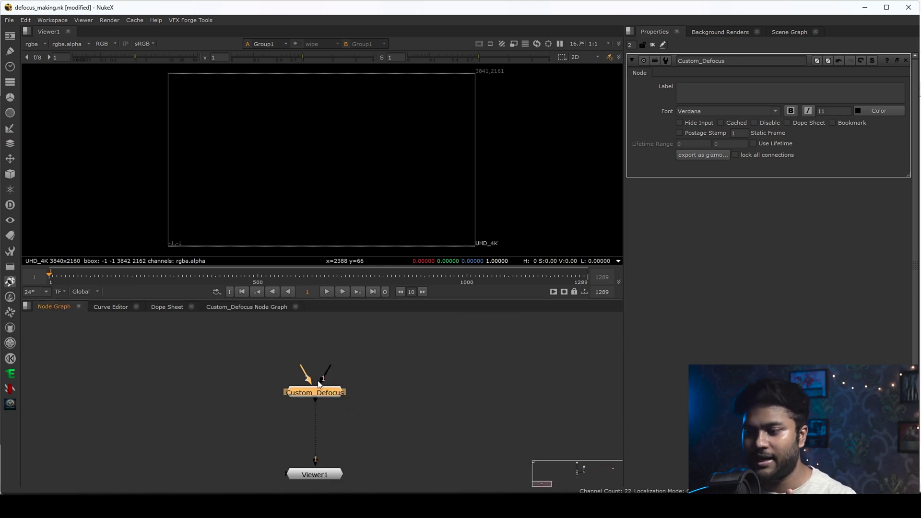
click(253, 307)
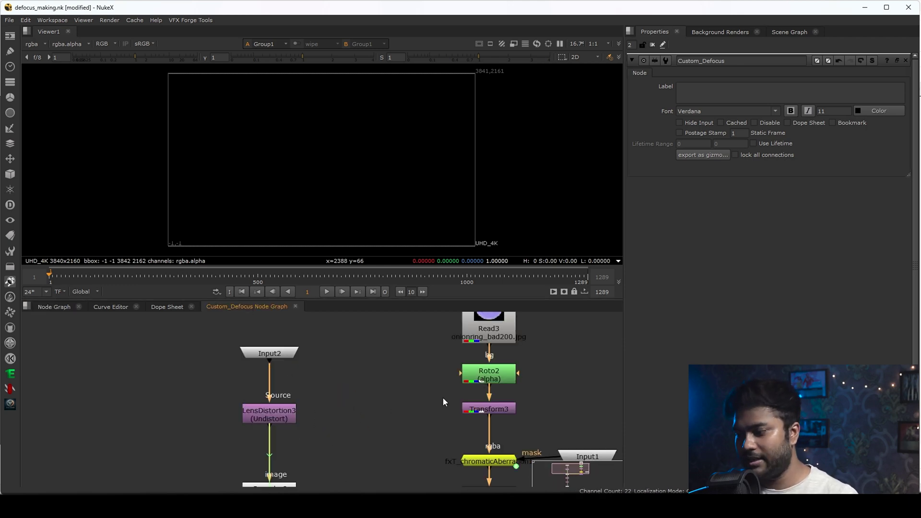
scroll(444, 438, down, 3)
middle_drag(444, 438, 301, 384)
drag(399, 400, 422, 401)
drag(359, 400, 377, 406)
drag(434, 399, 534, 392)
middle_drag(448, 394, 445, 418)
scroll(514, 420, up, 2)
middle_drag(515, 421, 463, 427)
scroll(464, 427, up, 2)
drag(464, 421, 311, 435)
Rename the group's Input2 node, which feeds the Undistort lens distortion, as BG
middle_drag(58, 384, 391, 390)
middle_drag(209, 330, 250, 428)
scroll(257, 416, up, 1)
click(260, 415)
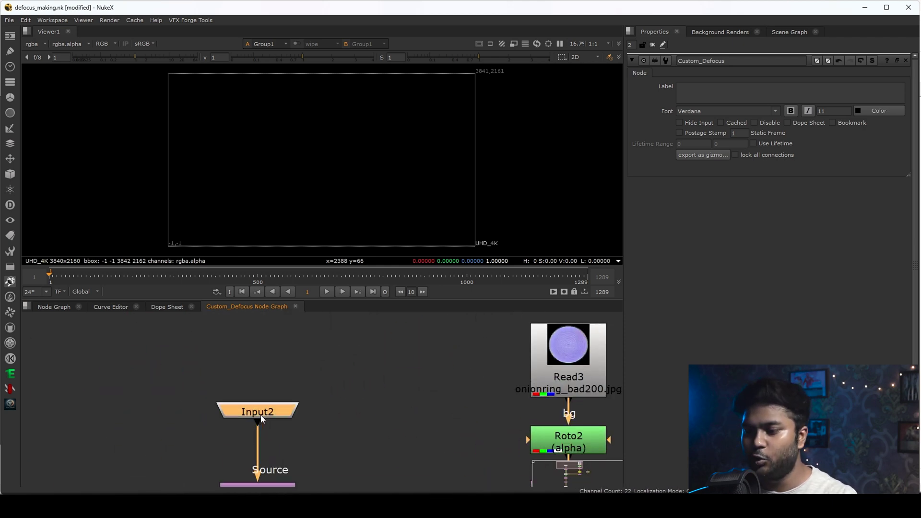
double_click(261, 418)
drag(708, 62, 522, 81)
text(BG)
key(Return)
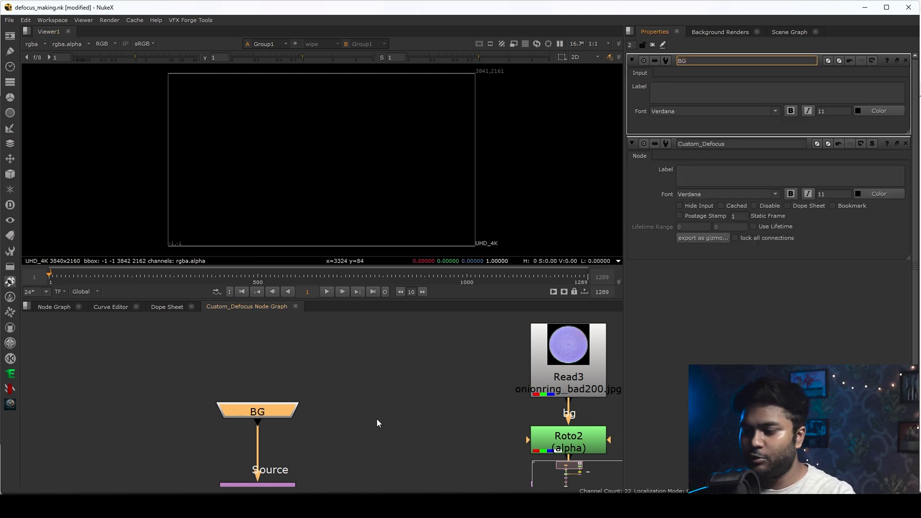
Check the group's inputs in the main node graph and open the properties of LensDistortion1 and Read1
scroll(377, 422, down, 6)
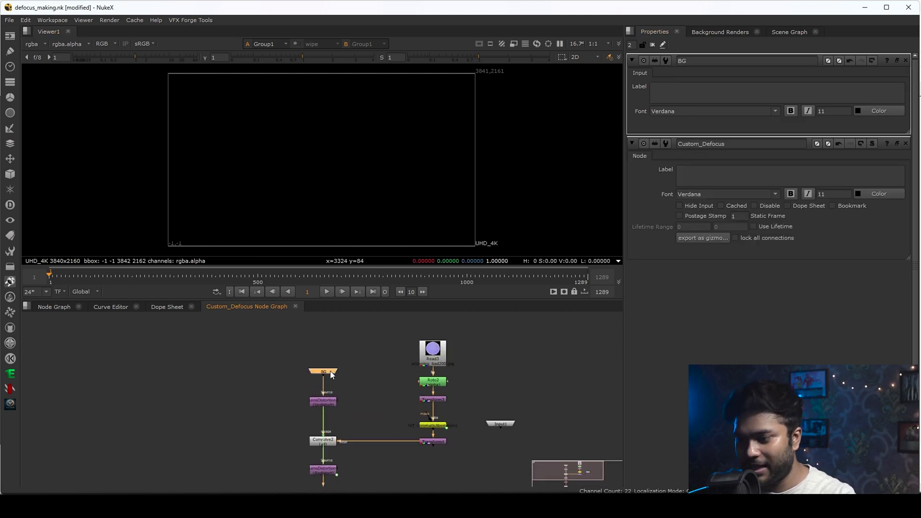
click(51, 307)
scroll(365, 401, down, 5)
scroll(377, 405, up, 6)
scroll(364, 403, down, 2)
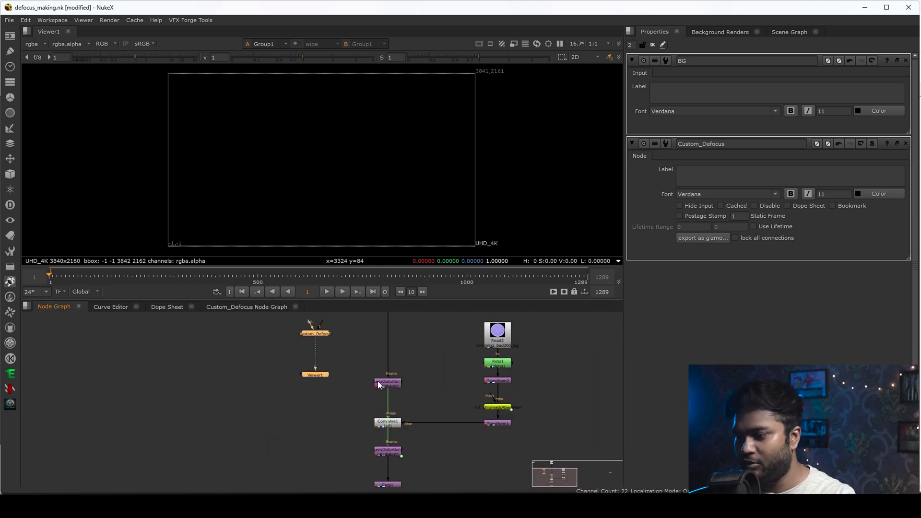
scroll(384, 382, up, 3)
click(401, 382)
scroll(390, 467, down, 2)
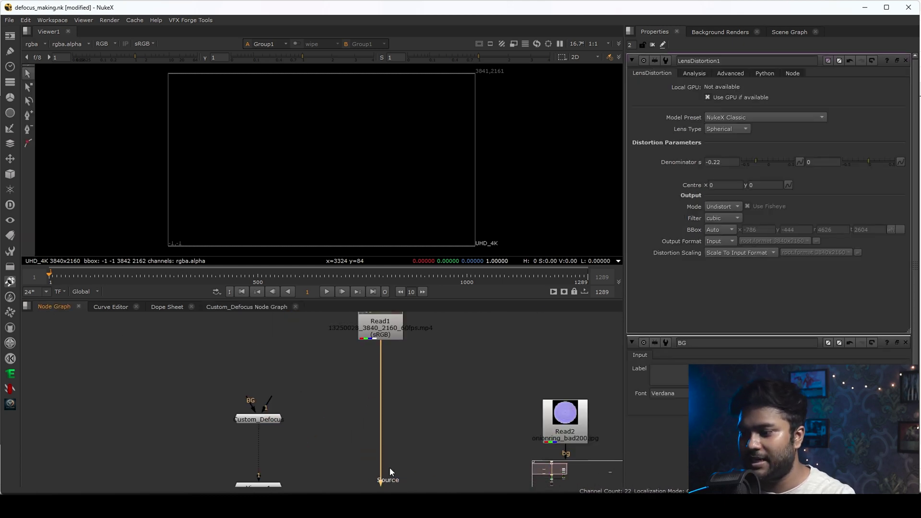
scroll(383, 390, down, 2)
scroll(386, 379, up, 5)
click(384, 379)
double_click(385, 380)
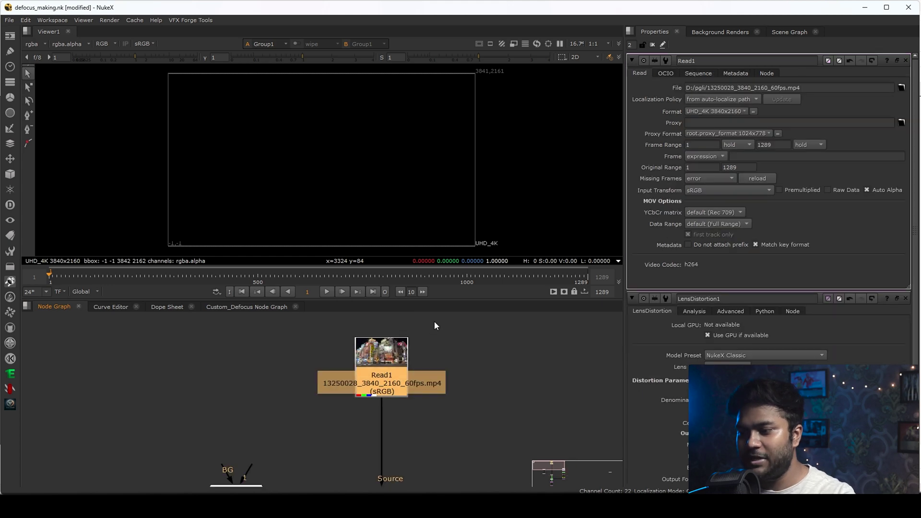
View the original chain node by node, from Read1 through the lens distortion and Convolve1 nodes to Crop1
drag(433, 321, 263, 450)
key(1)
middle_drag(434, 468, 434, 344)
middle_drag(437, 446, 441, 380)
drag(440, 380, 276, 430)
key(1)
middle_drag(446, 414, 453, 344)
drag(447, 365, 260, 441)
key(1)
middle_drag(470, 444, 468, 390)
drag(443, 377, 238, 459)
key(1)
middle_drag(455, 451, 458, 363)
drag(476, 357, 309, 423)
key(1)
key(f)
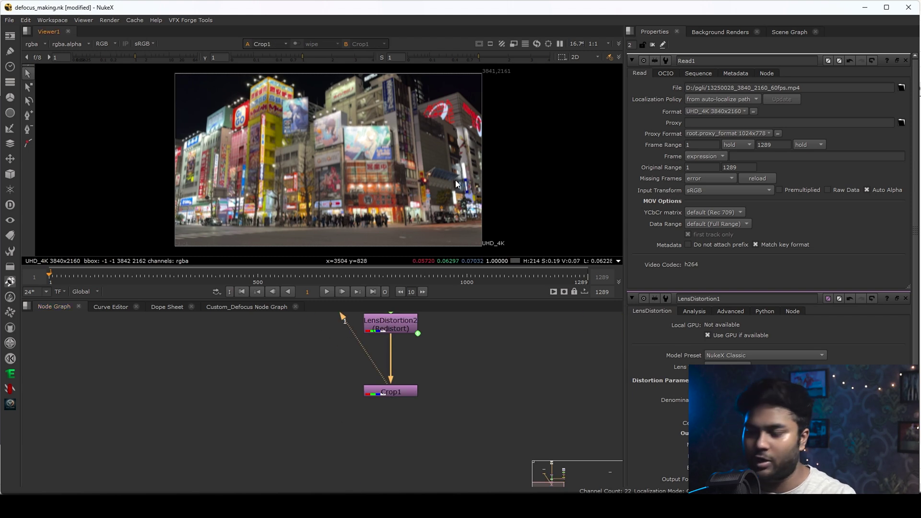
Open the Custom_Defocus node's properties and view its output
scroll(460, 474, down, 9)
scroll(375, 393, up, 4)
scroll(375, 392, up, 4)
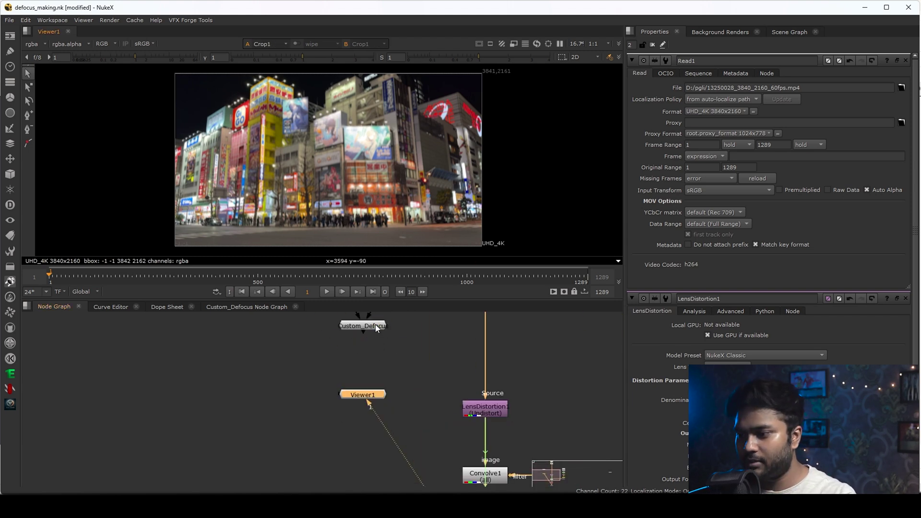
double_click(375, 325)
key(1)
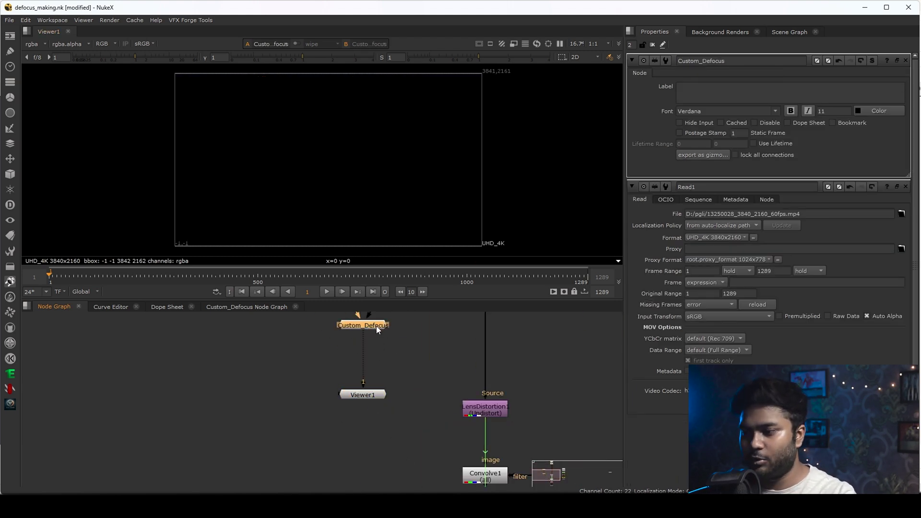
Open the BG input's properties inside the Custom_Defocus group
middle_drag(376, 326, 372, 374)
click(246, 307)
scroll(329, 373, up, 3)
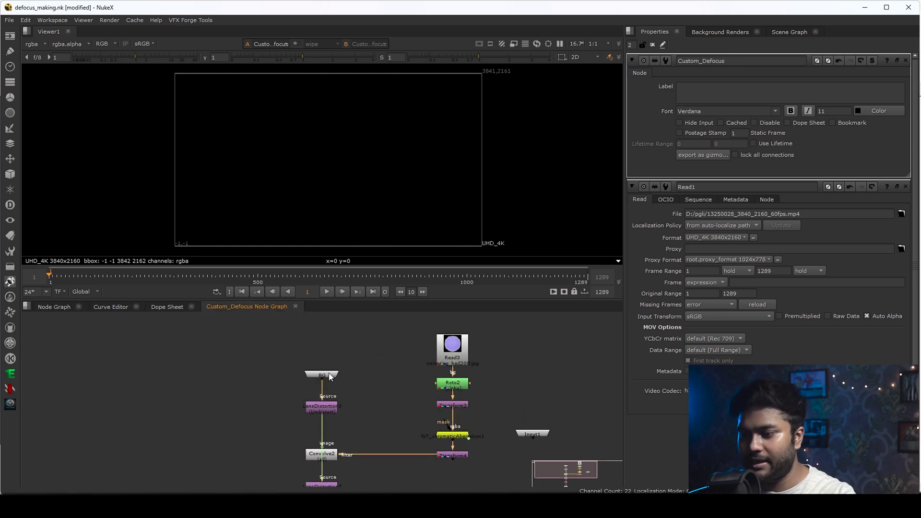
click(329, 373)
double_click(328, 373)
scroll(327, 373, up, 3)
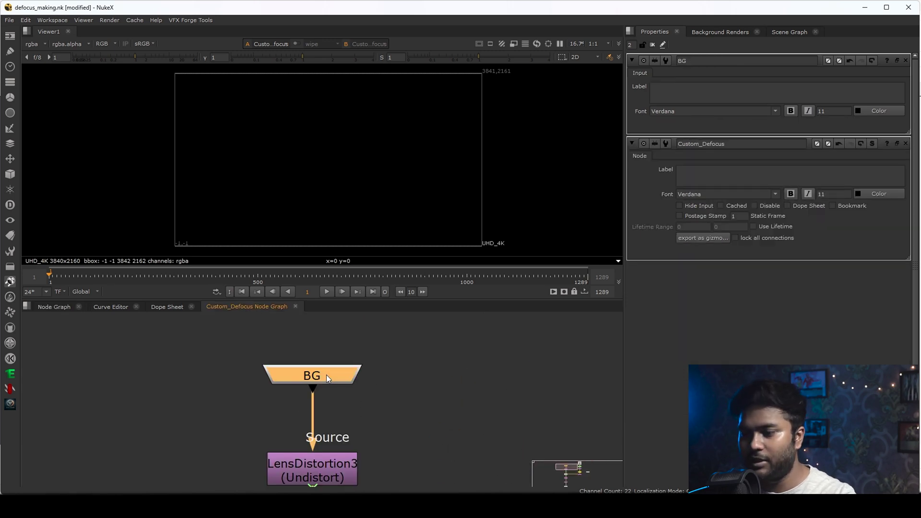
Return to the main node graph and inspect the Custom_Defocus inputs alongside the Read1 footage node
click(44, 306)
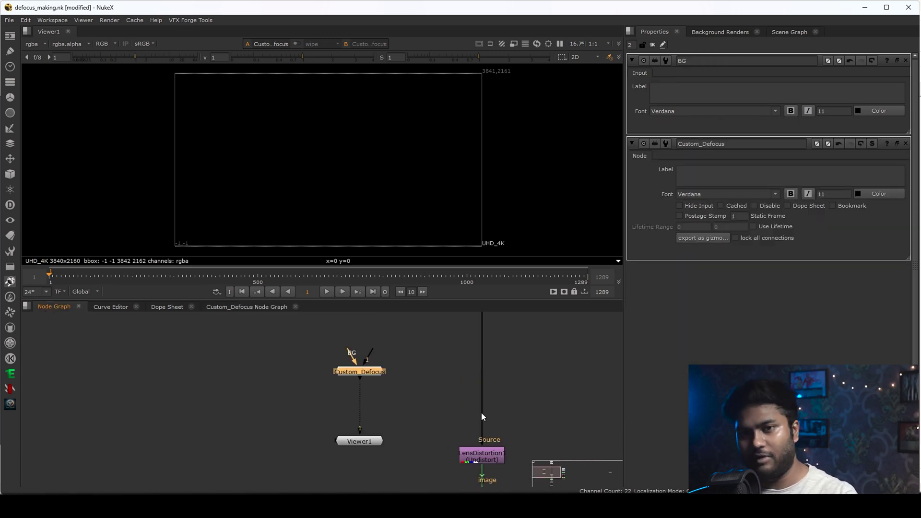
middle_drag(391, 387, 388, 402)
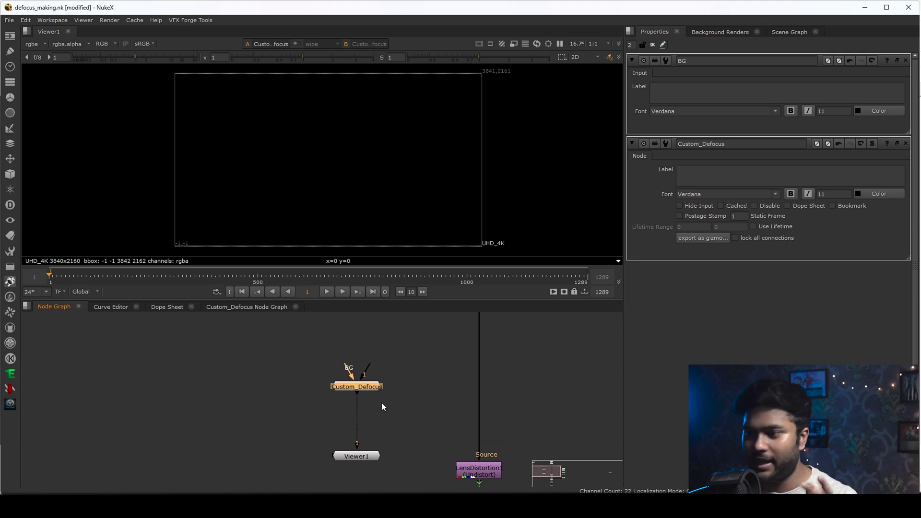
middle_drag(353, 367, 341, 441)
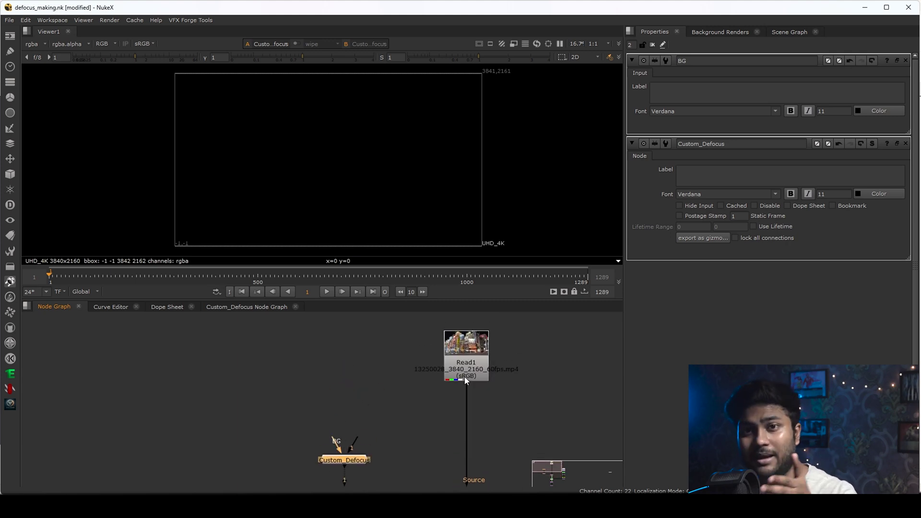
middle_drag(405, 452, 404, 448)
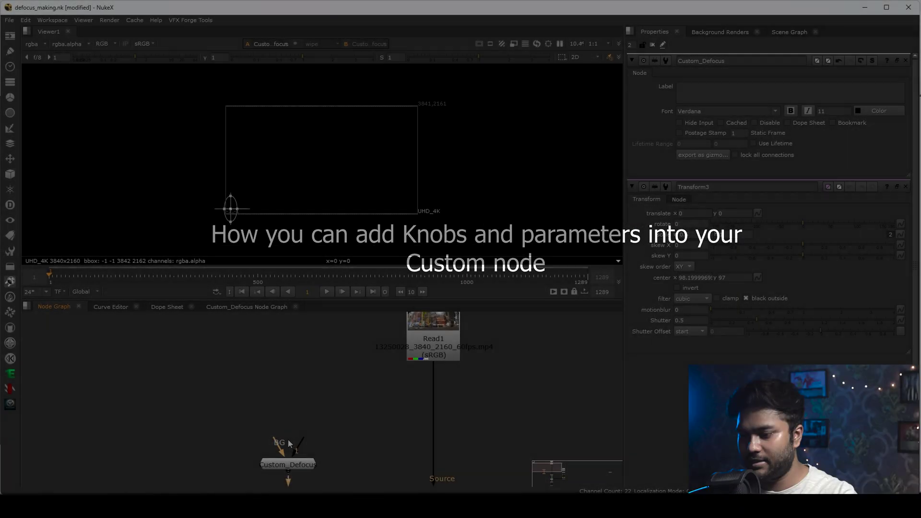
Connect the BG input of Custom_Defocus to the Read1 footage and straighten the connection into the node
drag(288, 439, 432, 336)
ctrl+drag(354, 402, 292, 333)
middle_drag(286, 478, 285, 386)
click(285, 374)
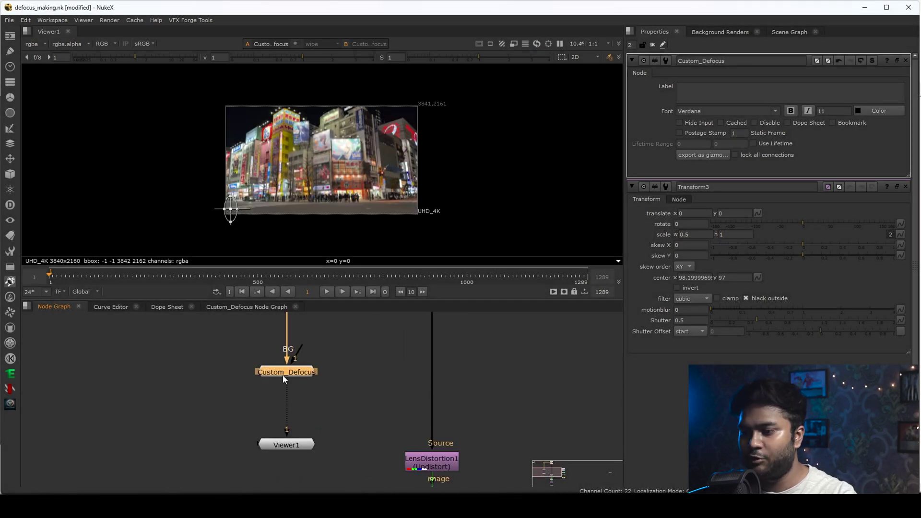
click(287, 444)
click(288, 373)
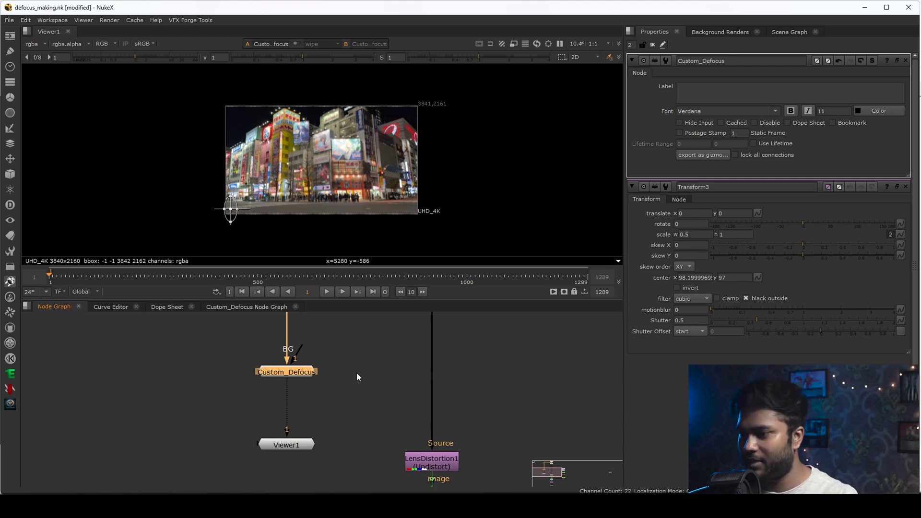
middle_drag(356, 374, 376, 419)
middle_drag(321, 446, 325, 370)
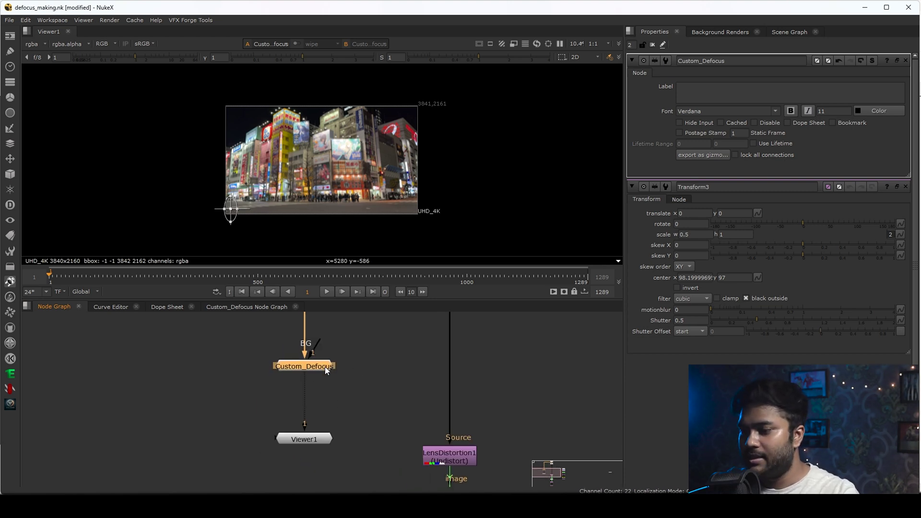
drag(320, 365, 321, 366)
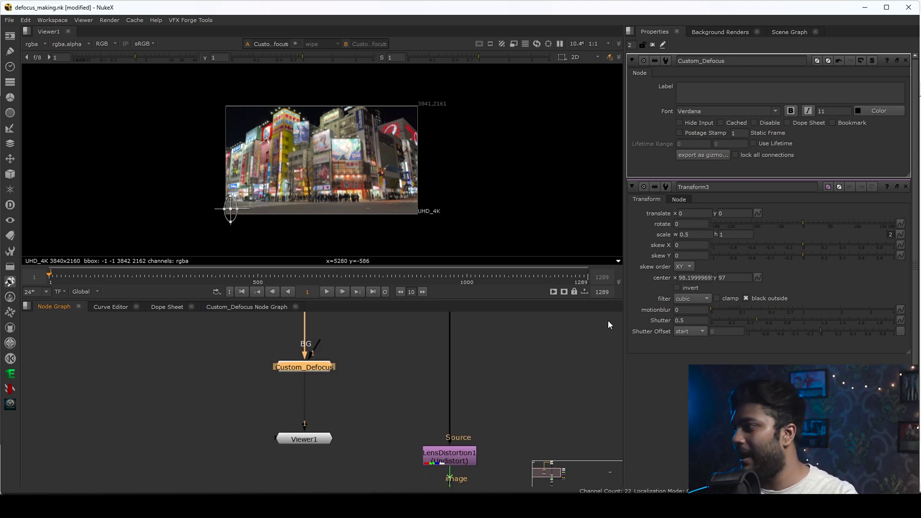
right_click(850, 149)
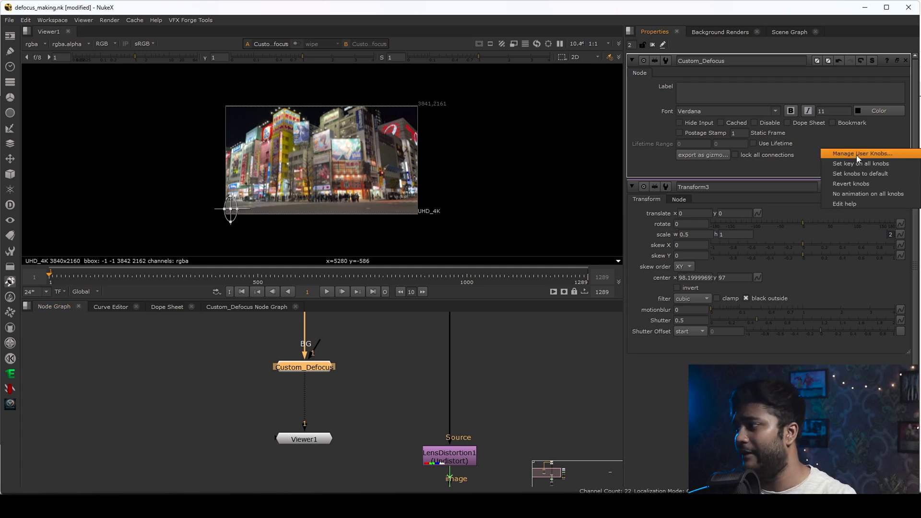
click(857, 155)
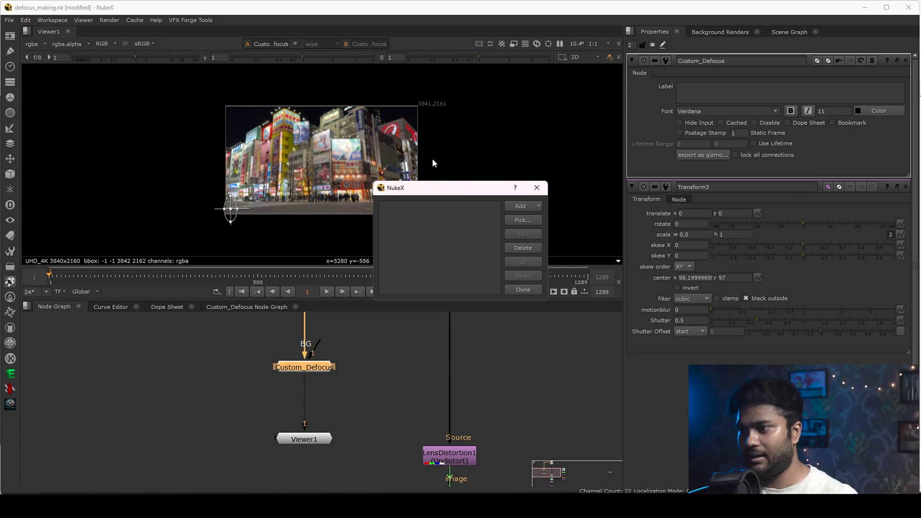
drag(413, 190, 465, 218)
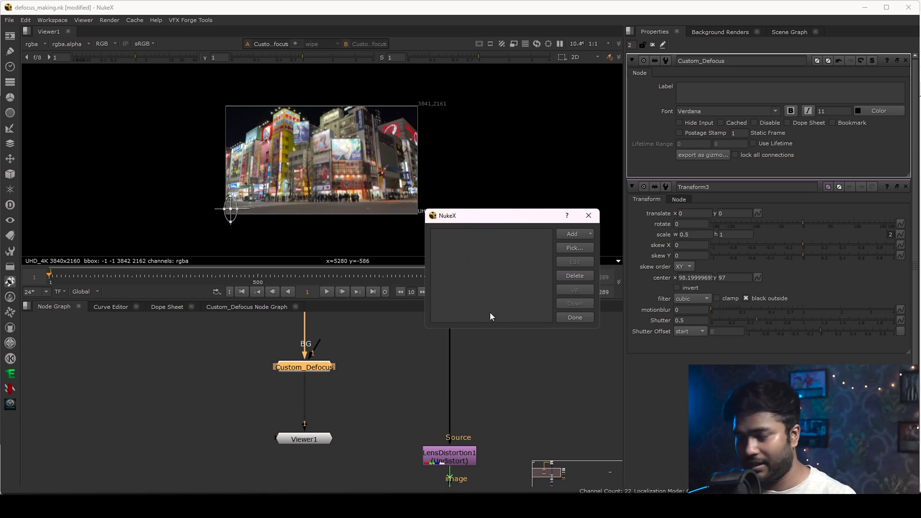
click(577, 249)
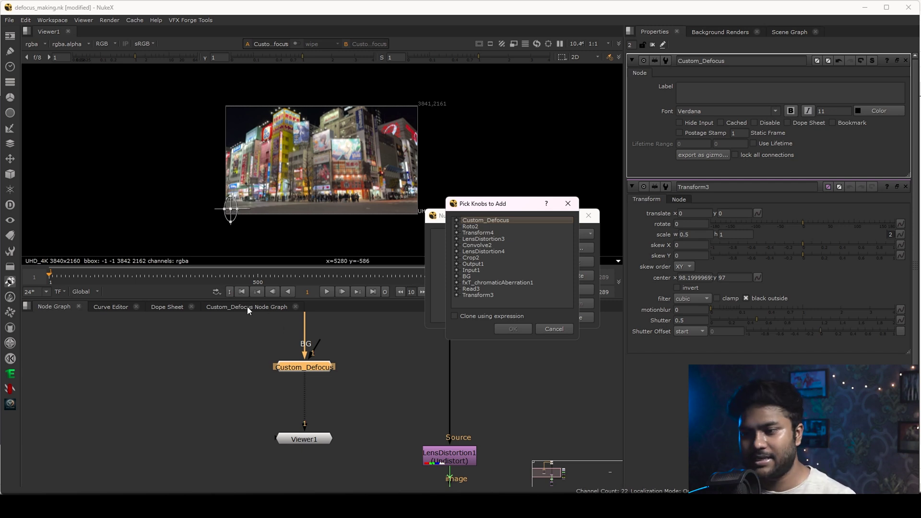
click(554, 329)
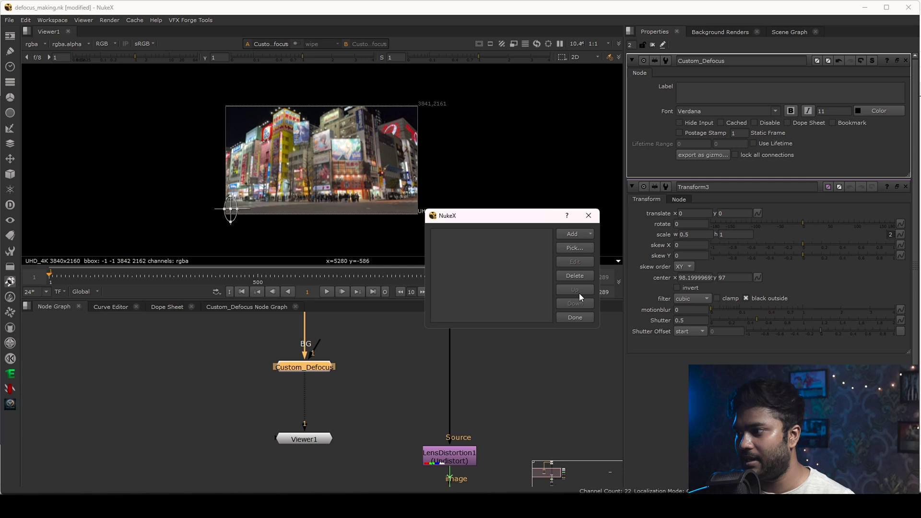
click(589, 215)
Show all the nodes inside the Custom_Defocus group
click(255, 307)
scroll(327, 393, down, 3)
scroll(327, 392, down, 2)
drag(220, 333, 436, 473)
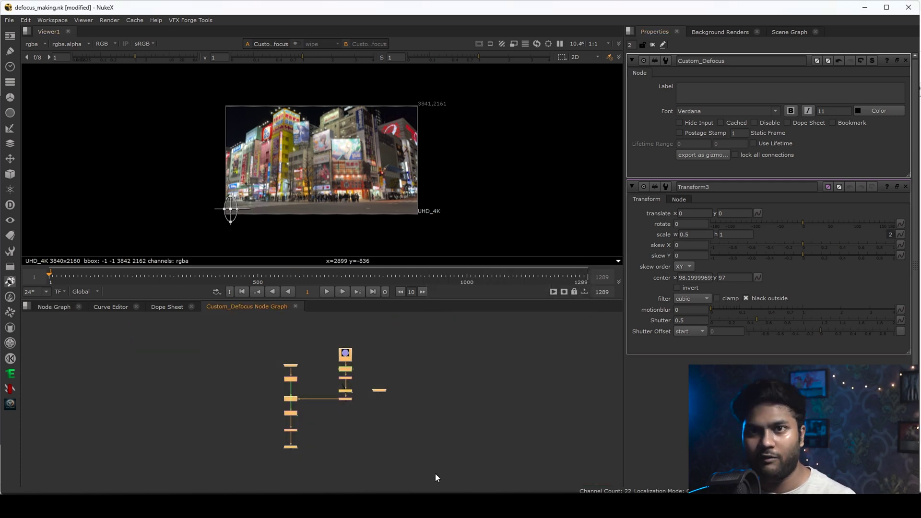
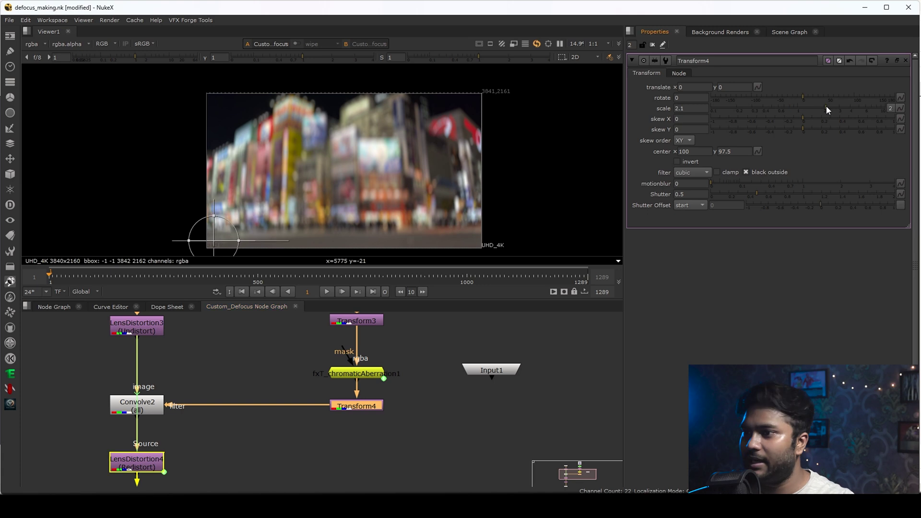
Test how Transform4's scale changes the blur inside the group, trying 0.116 and finishing at 0.21
ctrl+shift+drag(386, 157, 444, 198)
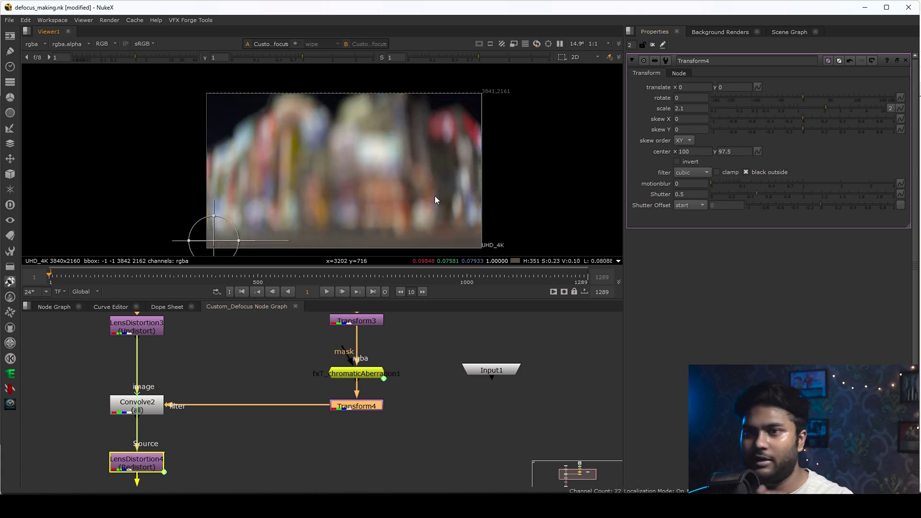
click(716, 108)
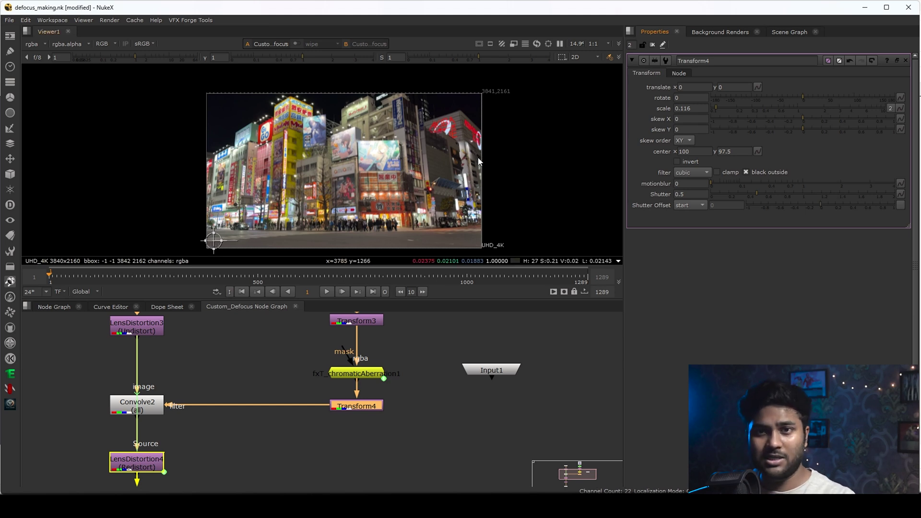
click(373, 407)
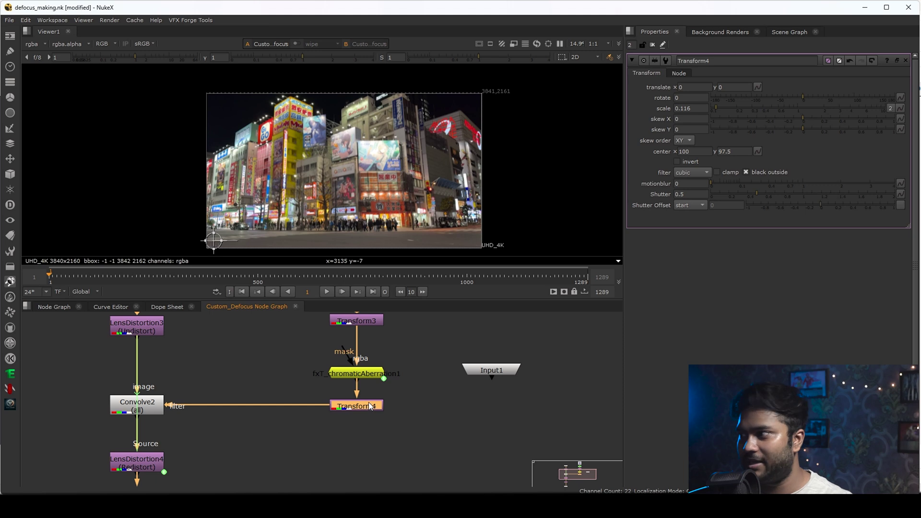
click(738, 107)
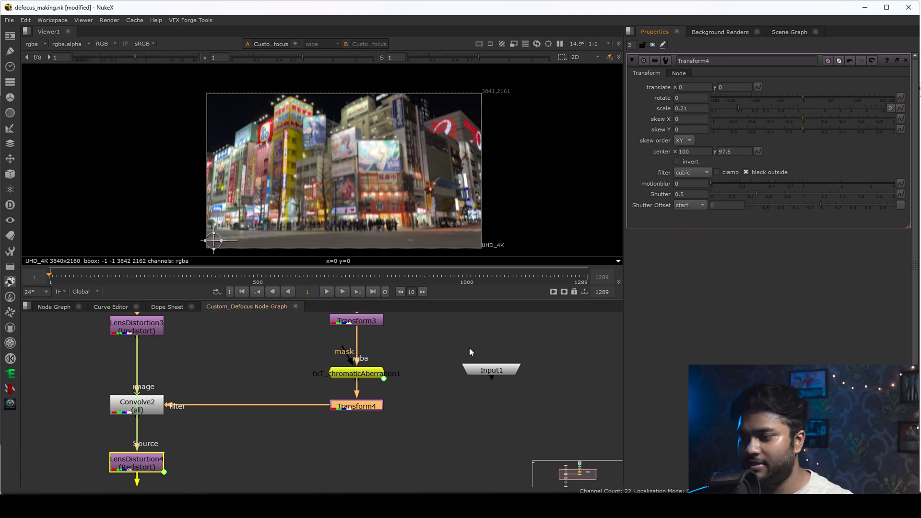
click(357, 406)
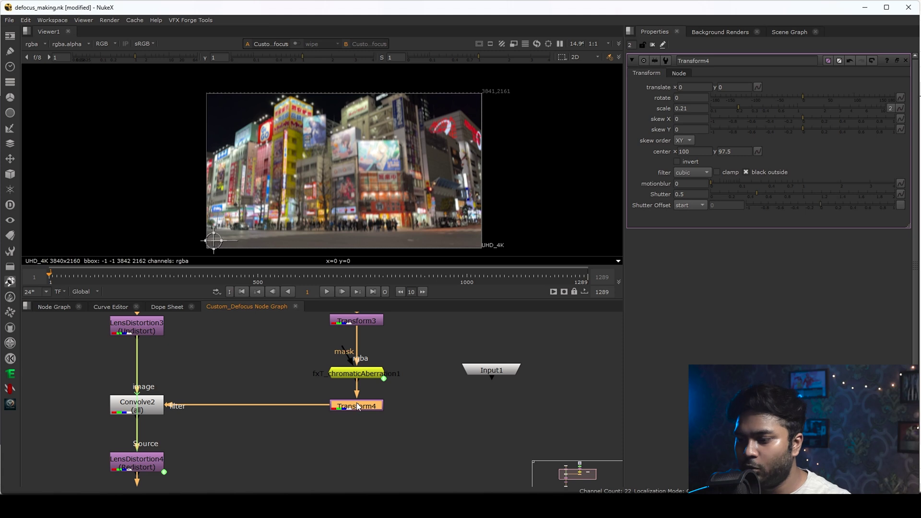
drag(358, 407, 352, 407)
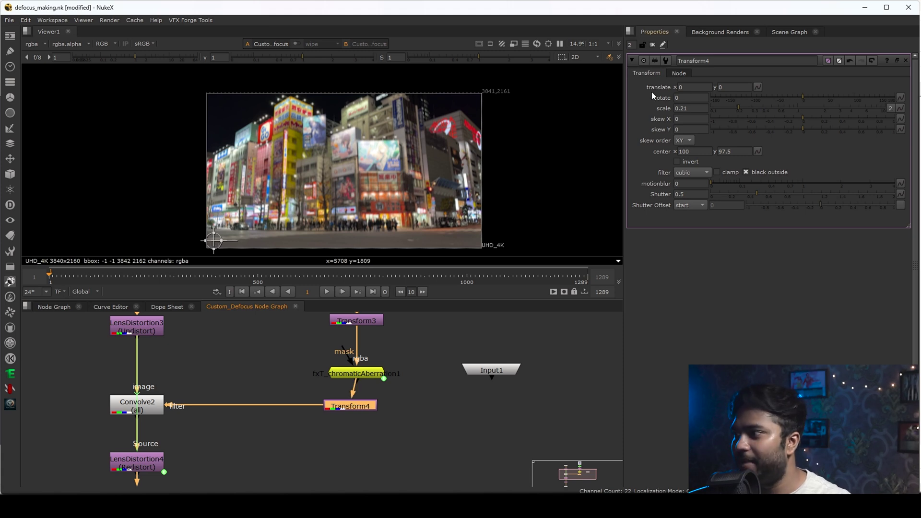
click(53, 307)
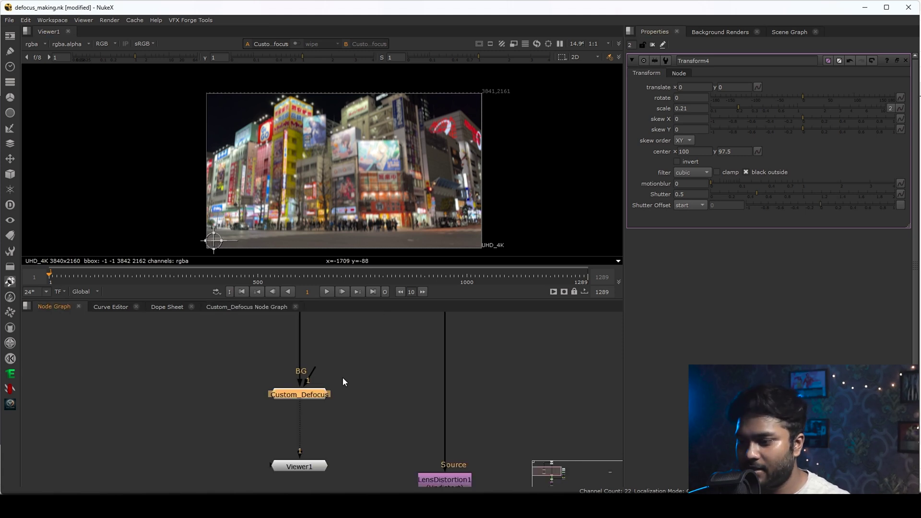
double_click(304, 396)
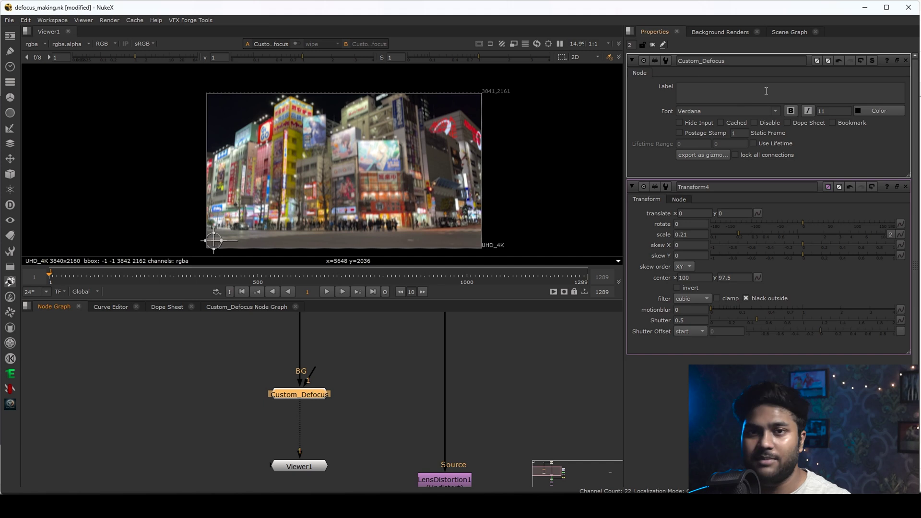
right_click(837, 153)
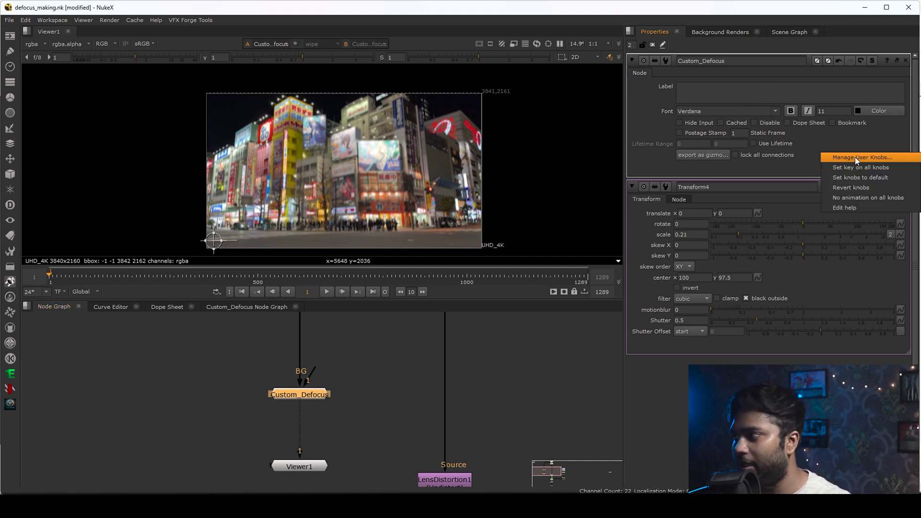
click(855, 157)
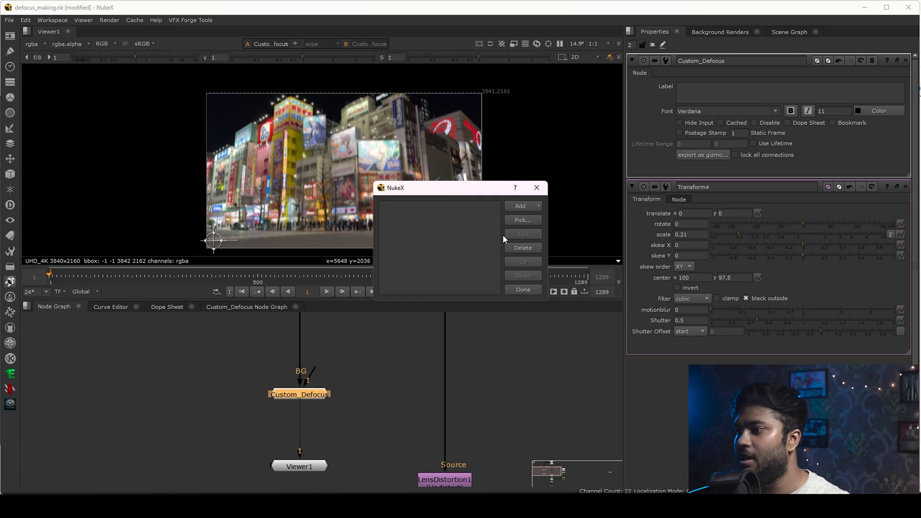
click(530, 221)
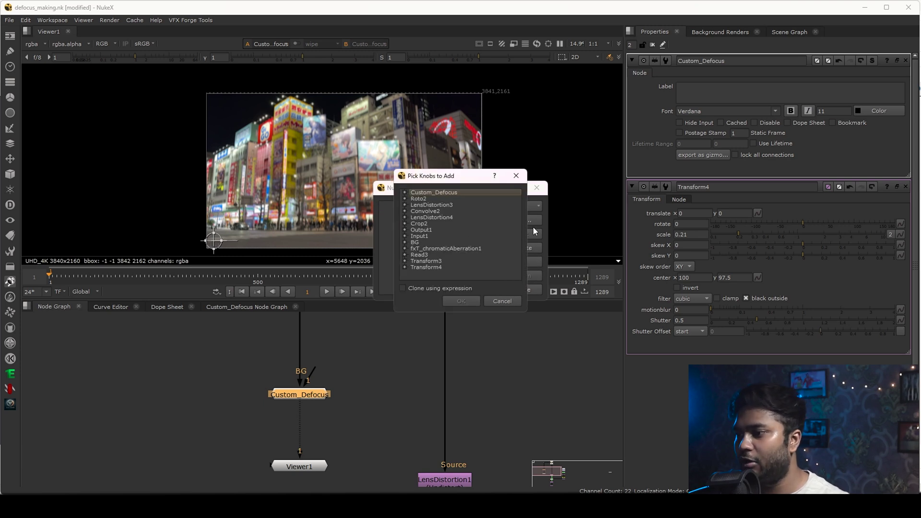
click(405, 267)
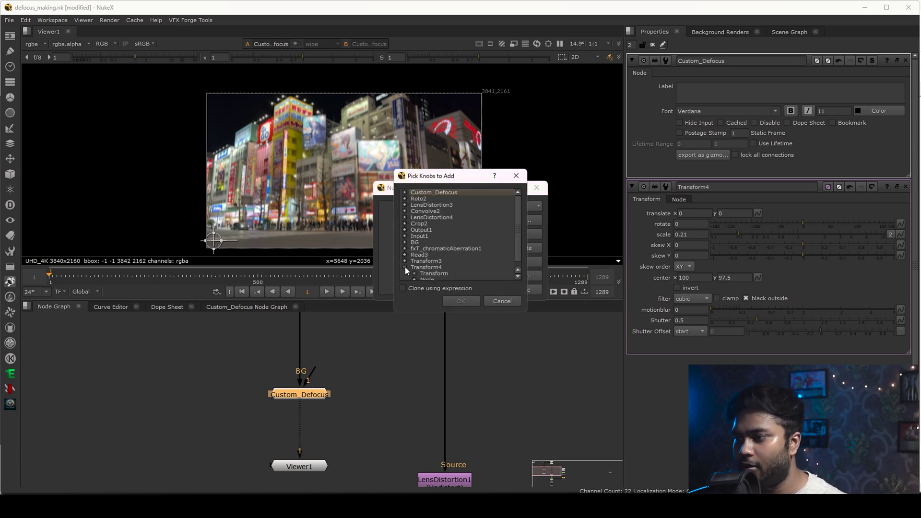
scroll(427, 274, down, 1)
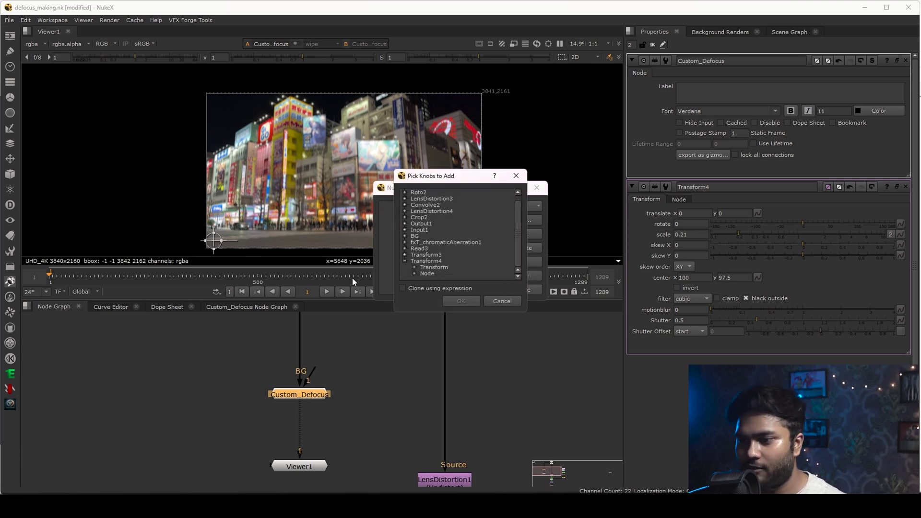
click(515, 304)
key(Escape)
click(263, 307)
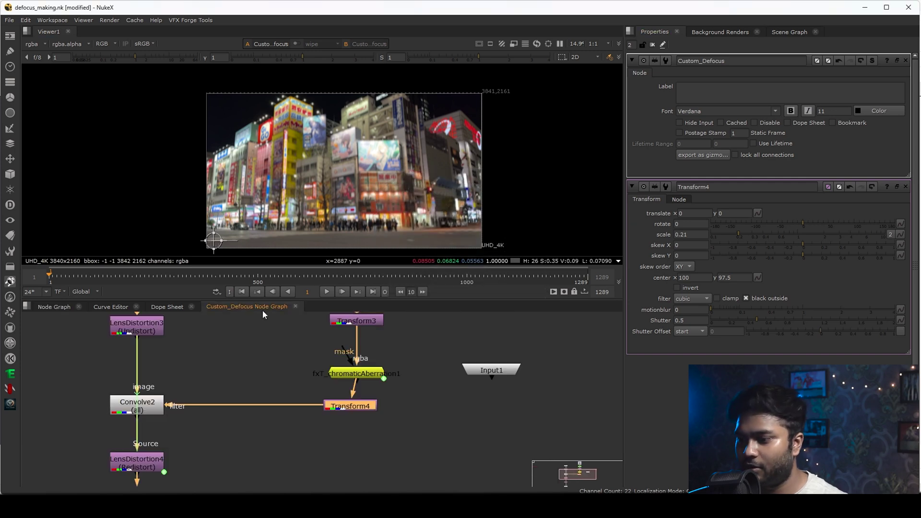
double_click(370, 407)
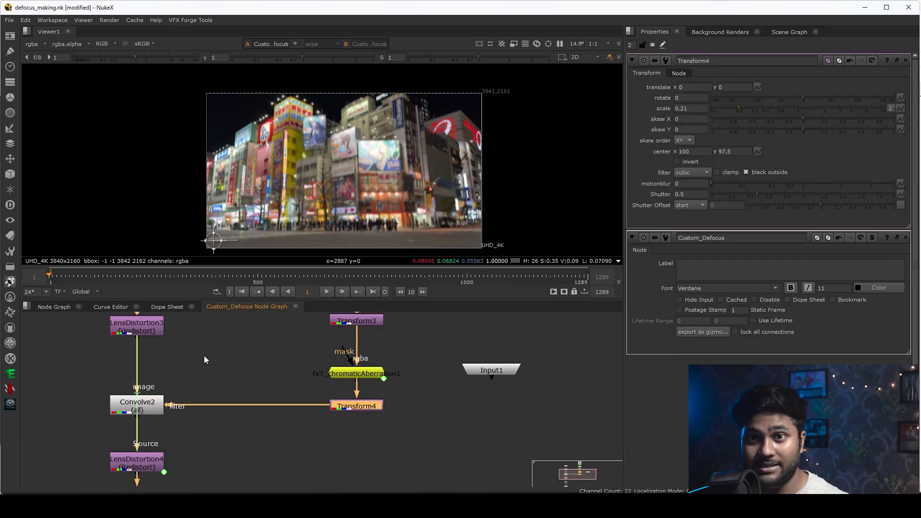
Add Transform4's scale parameter to the Custom_Defocus node in the main node graph as a picked user knob
click(50, 308)
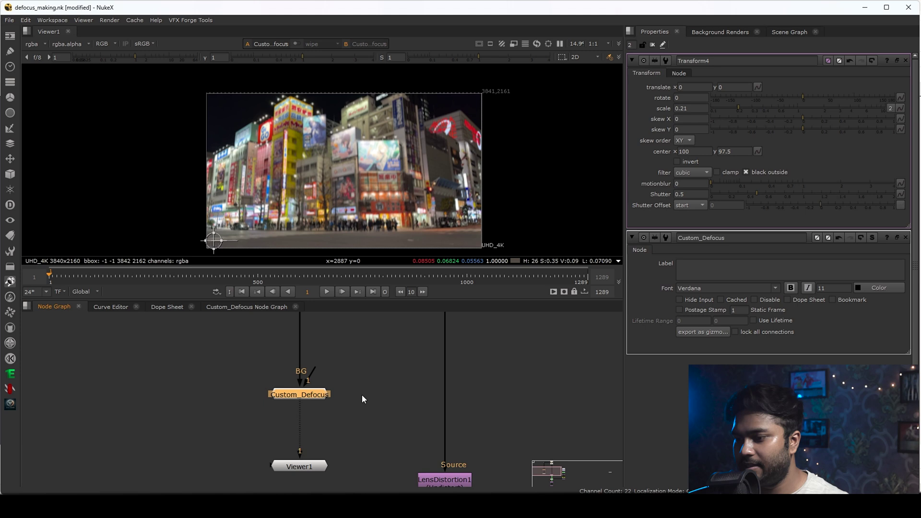
double_click(286, 390)
right_click(821, 161)
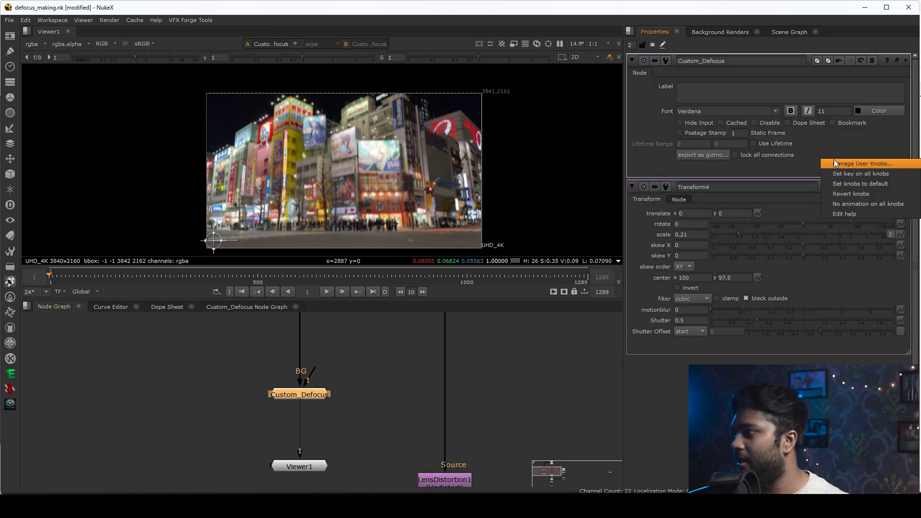
click(835, 163)
click(508, 220)
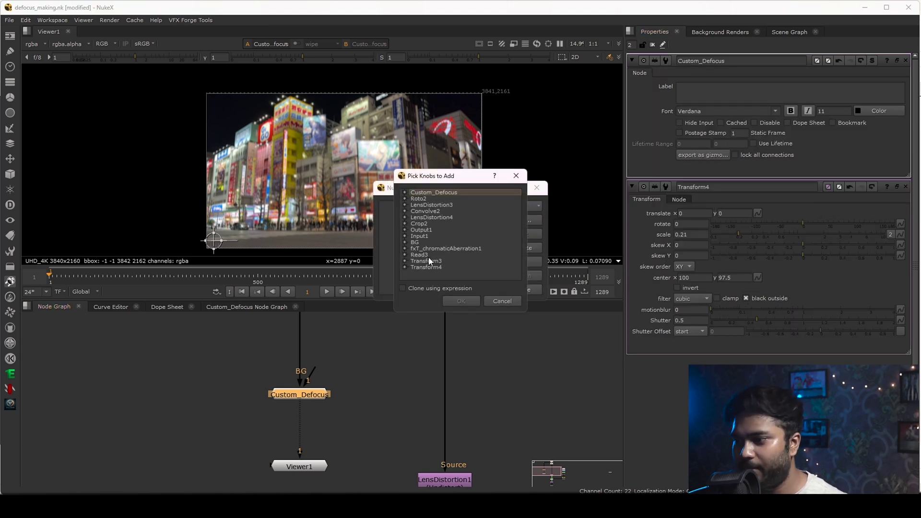
click(405, 267)
click(414, 267)
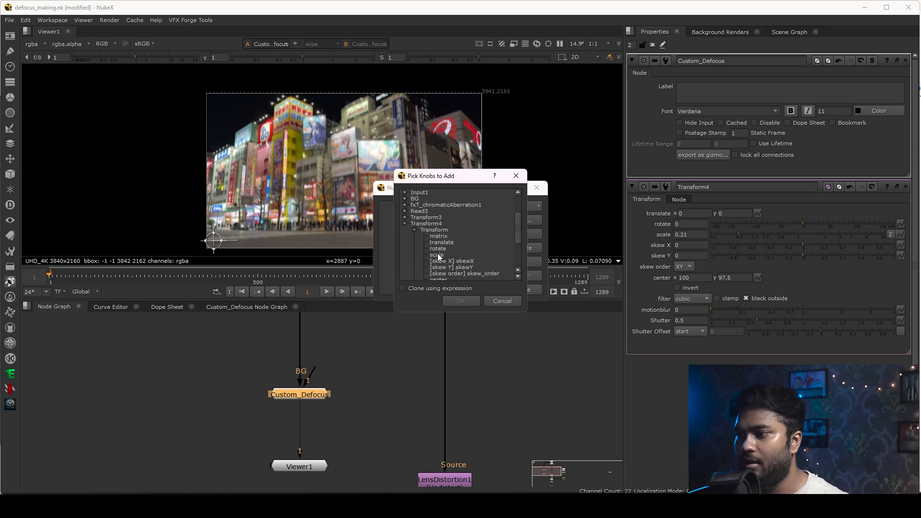
click(438, 254)
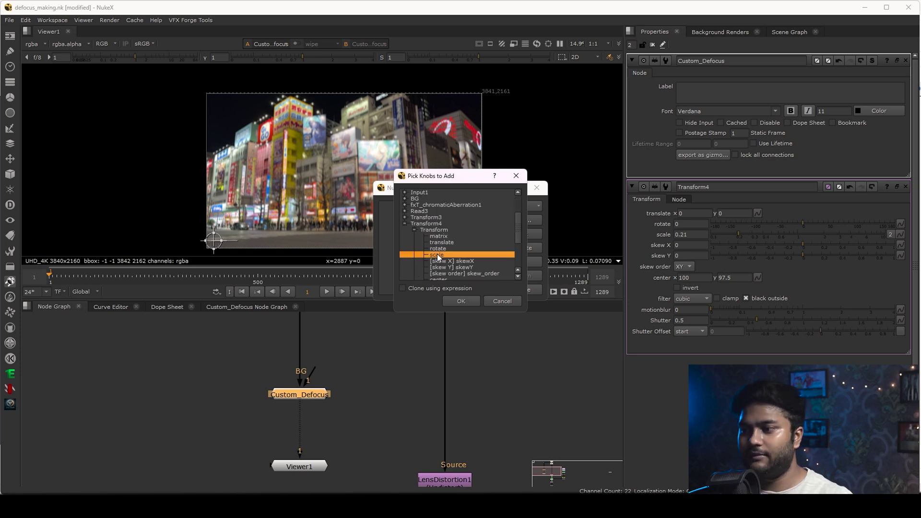
click(457, 303)
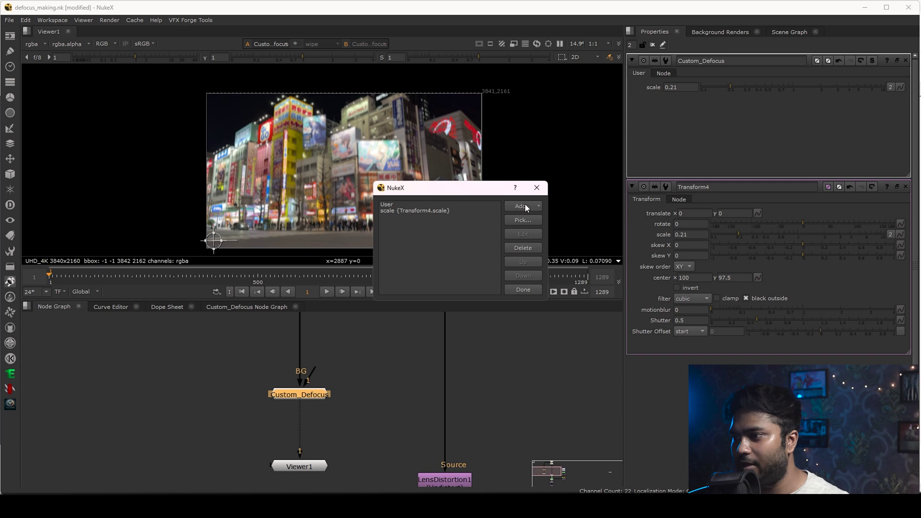
click(523, 289)
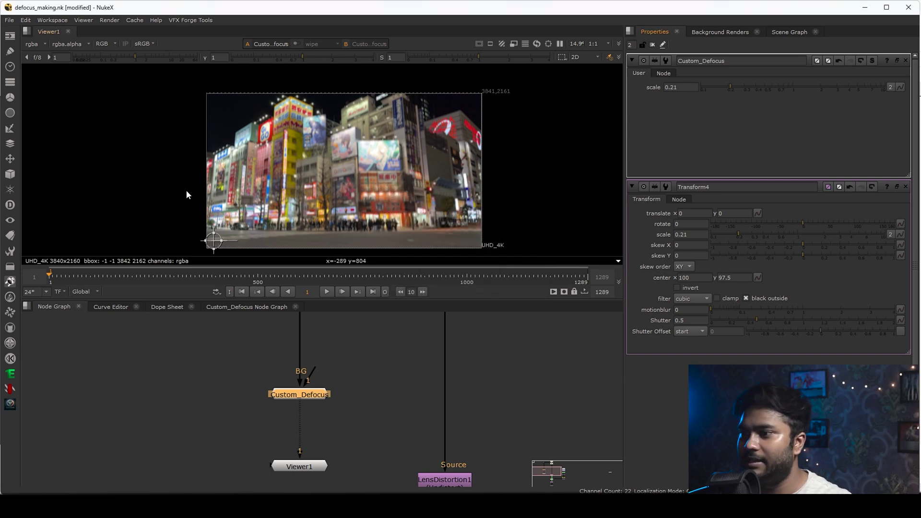
Test the new scale knob on Custom_Defocus by raising it to 3.1 and lowering it to 0.18
drag(721, 90, 838, 90)
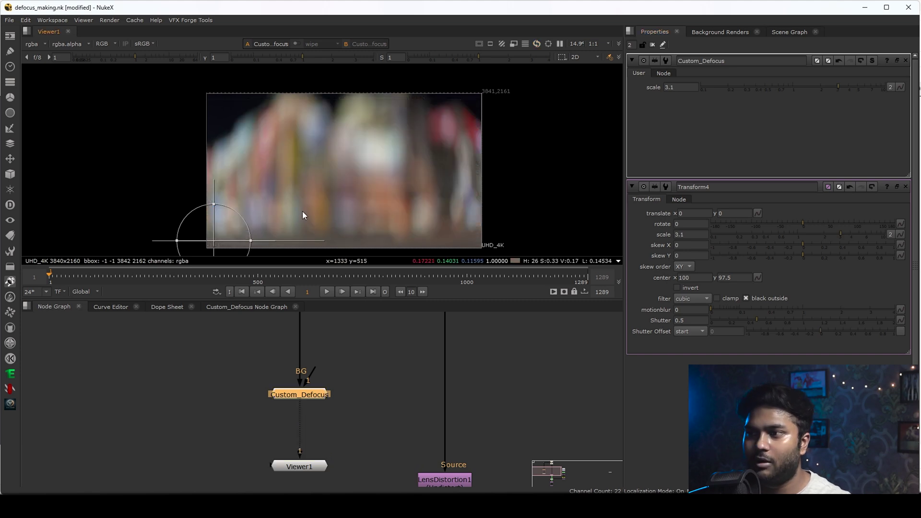
click(725, 87)
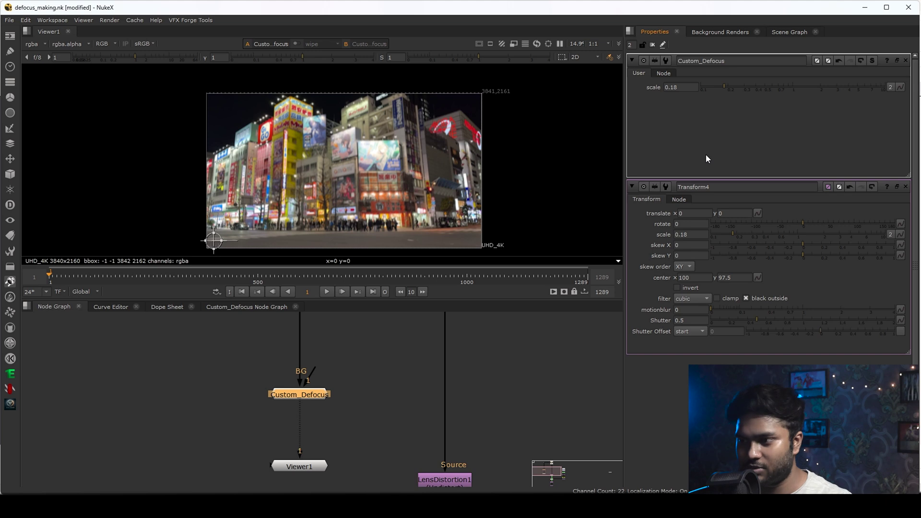
Set the scale knob on Custom_Defocus to 0.21 and change that knob's name to Defocus_amount
mouse_move(725, 87)
mouse_down()
mouse_move(756, 87)
mouse_move(731, 88)
mouse_up()
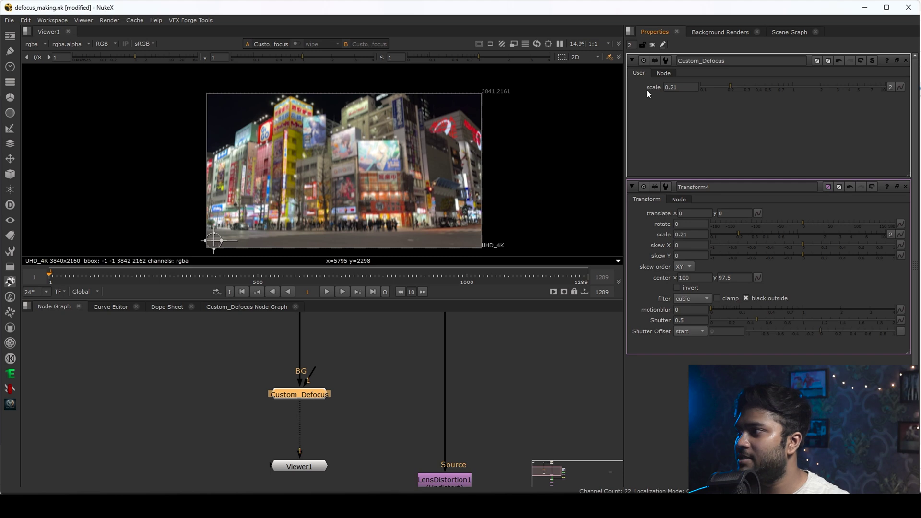
click(664, 45)
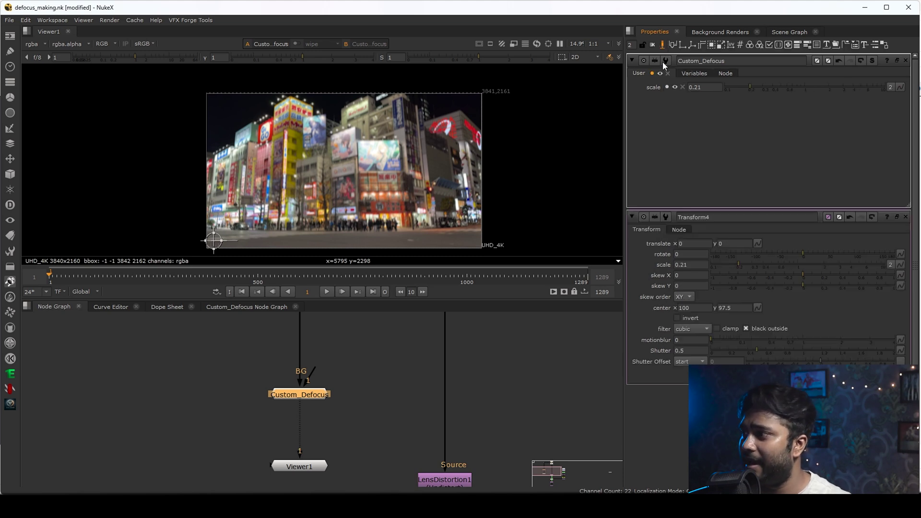
click(667, 87)
drag(649, 128, 537, 129)
key(BackSpace)
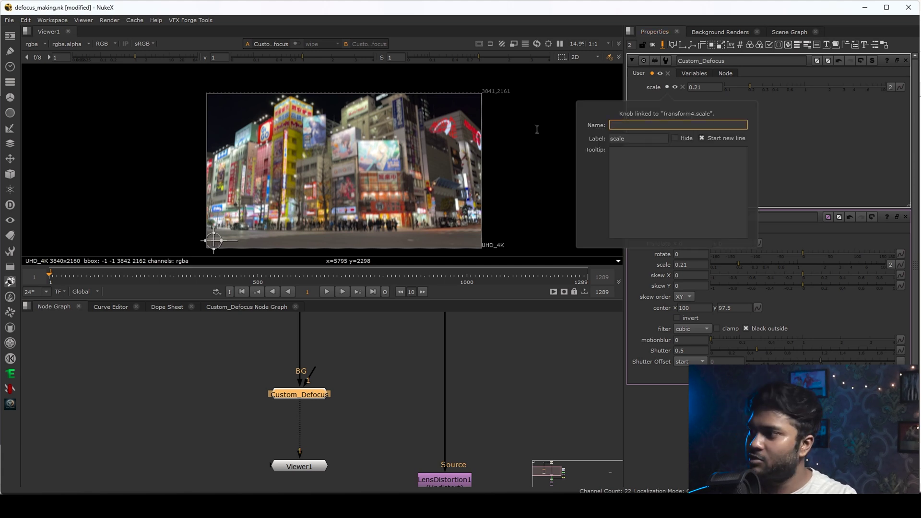
text(Def)
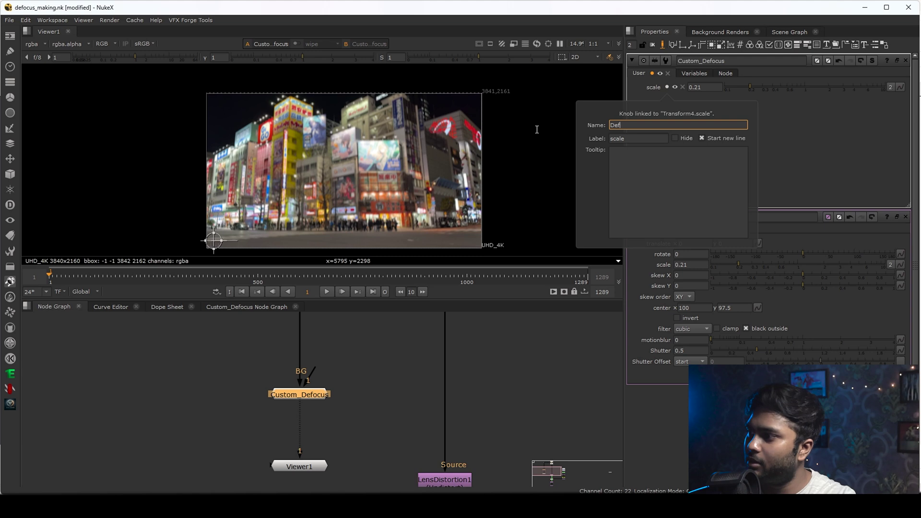
text(ocu)
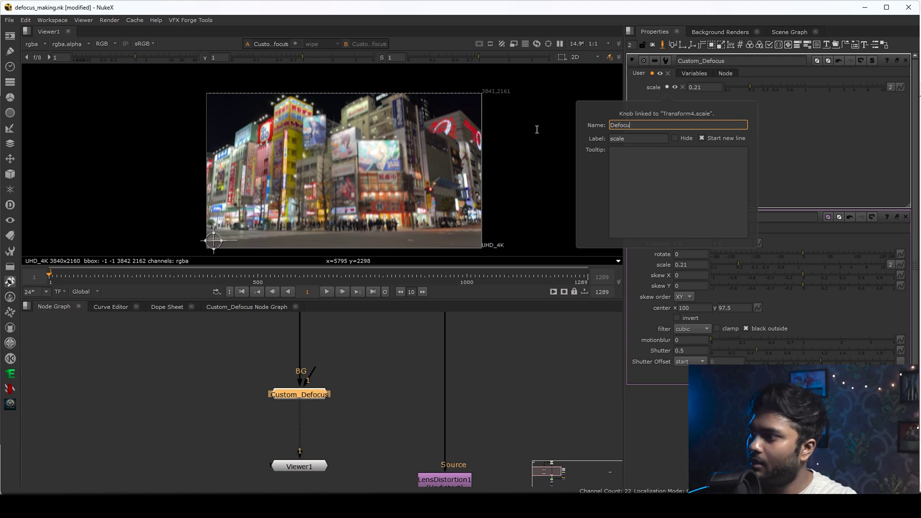
text(s_amount)
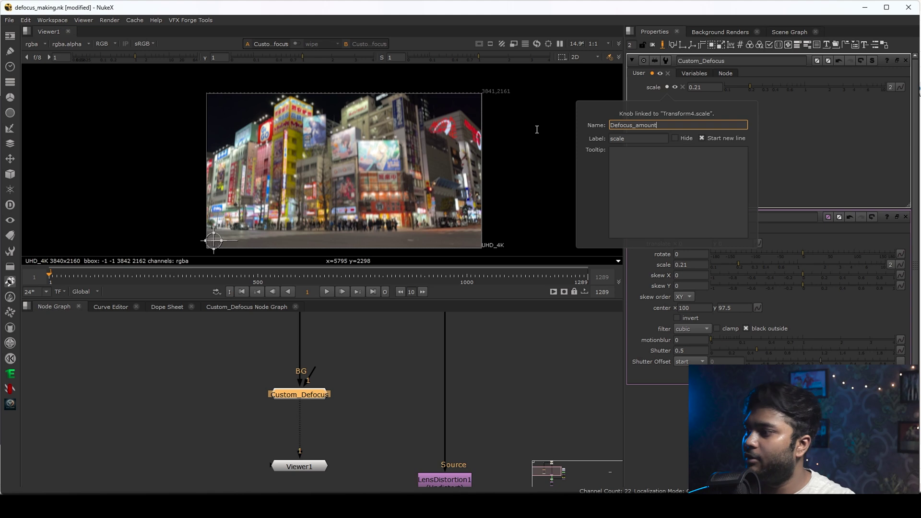
Copy the knob's name, Defocus_amount, into its label
drag(657, 126, 553, 133)
key(ctrl+c)
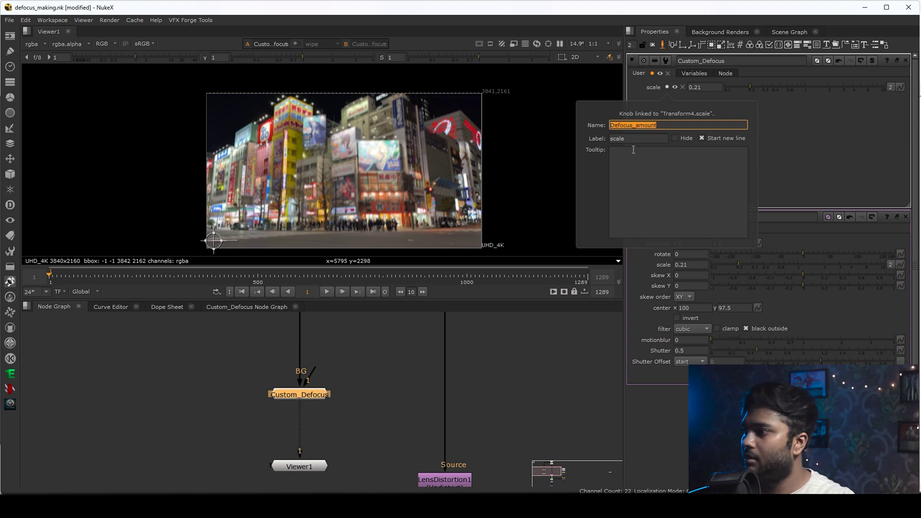
drag(636, 140, 488, 135)
key(ctrl+v)
click(570, 399)
Examine the properties of Transform4 and fxT_chromaticAberration1 inside the group alongside those of Custom_Defocus in the main node graph
scroll(306, 413, down, 4)
scroll(305, 413, up, 6)
click(326, 396)
click(311, 397)
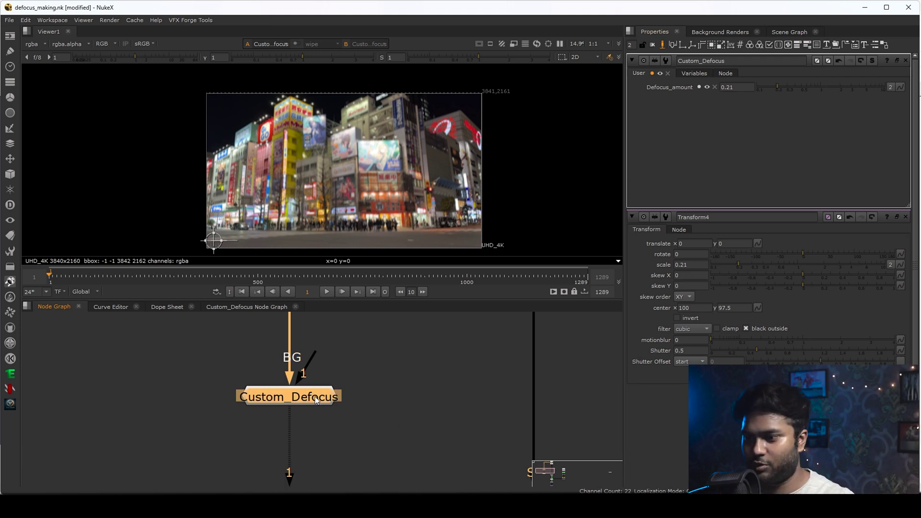
click(871, 63)
double_click(341, 398)
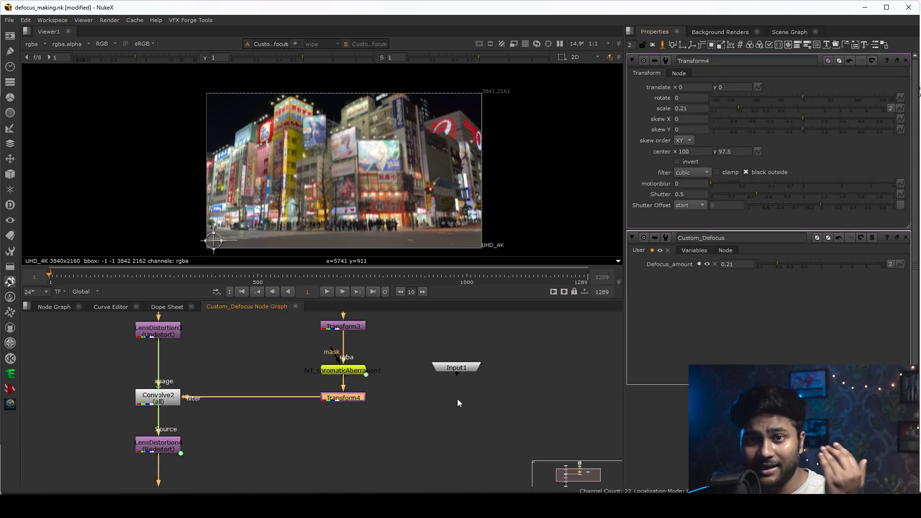
click(46, 306)
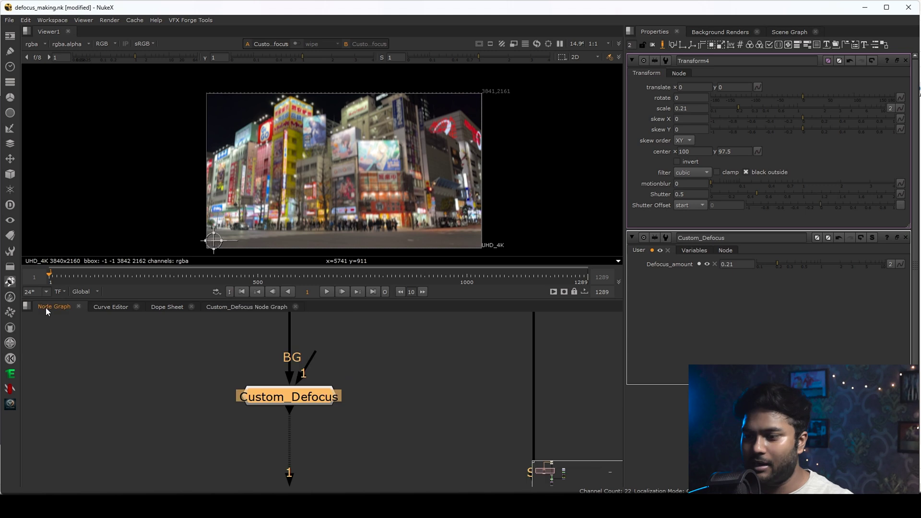
double_click(306, 402)
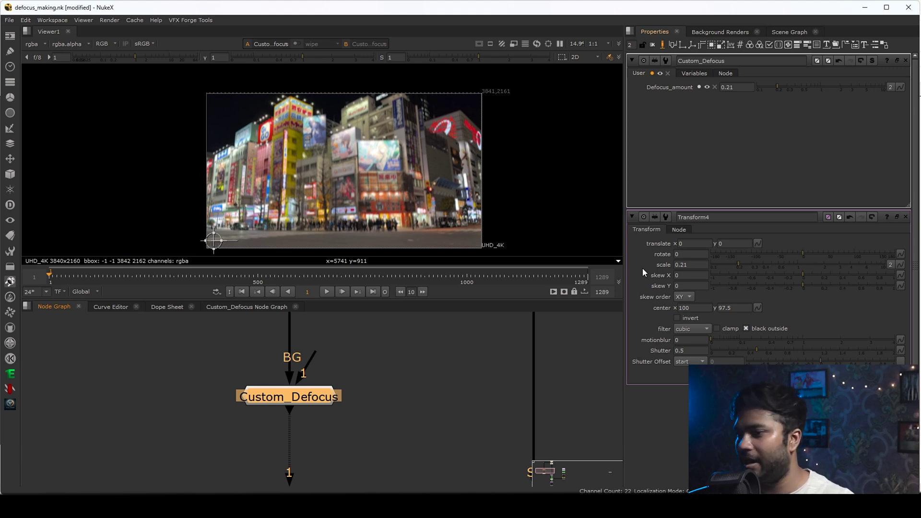
click(255, 307)
double_click(359, 370)
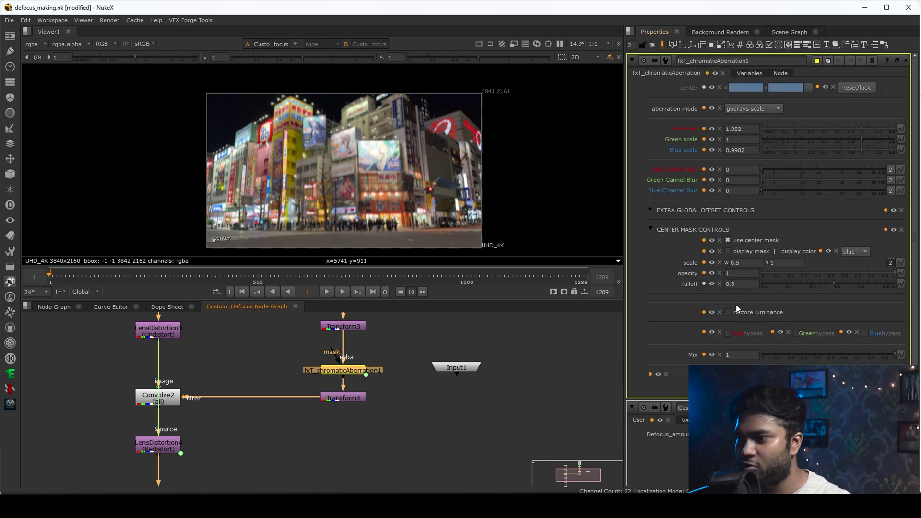
Open the properties of LensDistortion3 inside the group, and connect the viewer to Custom_Defocus with its properties open
middle_drag(188, 425, 258, 474)
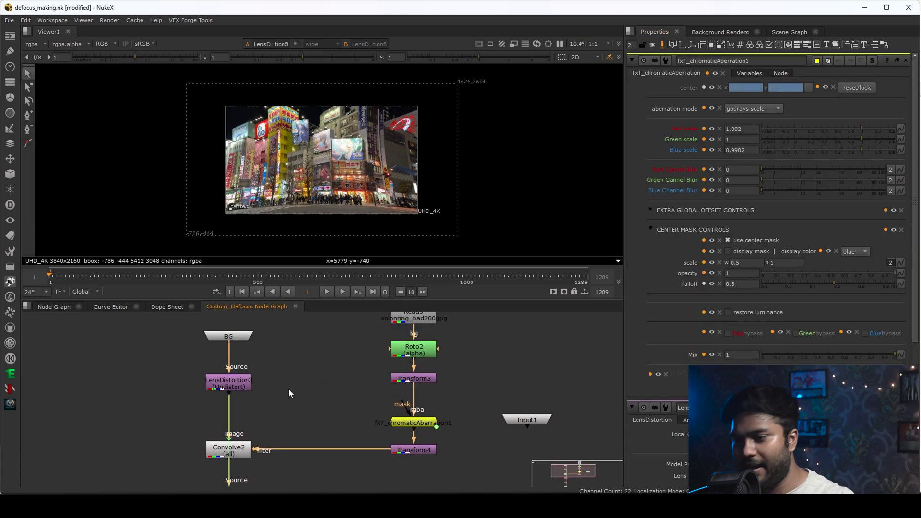
double_click(235, 386)
scroll(236, 386, up, 3)
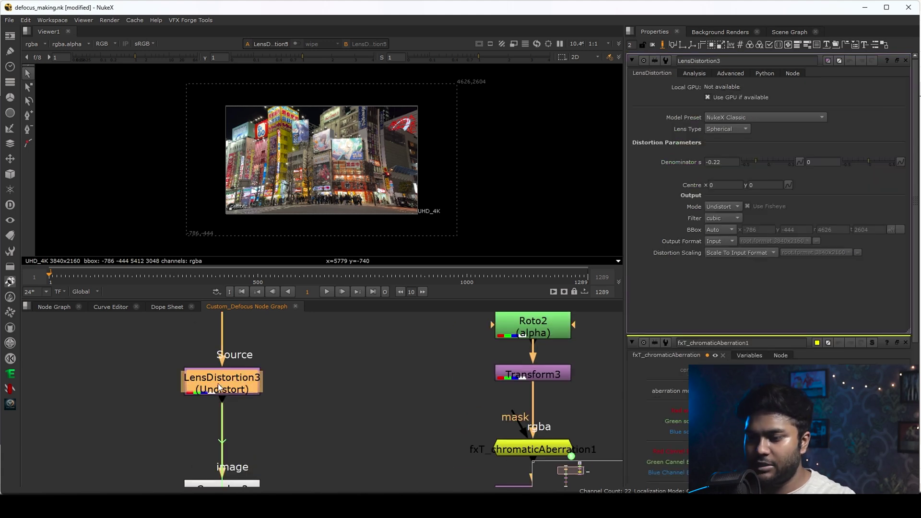
double_click(226, 379)
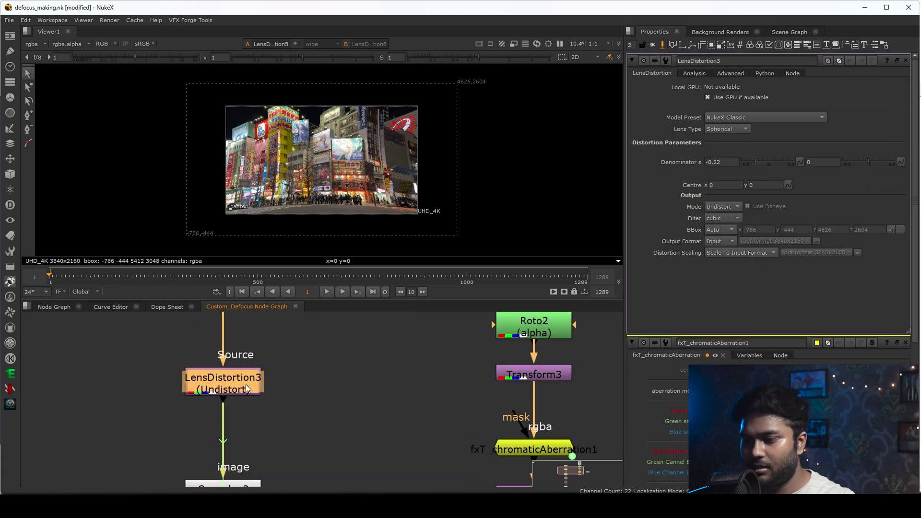
scroll(229, 388, up, 3)
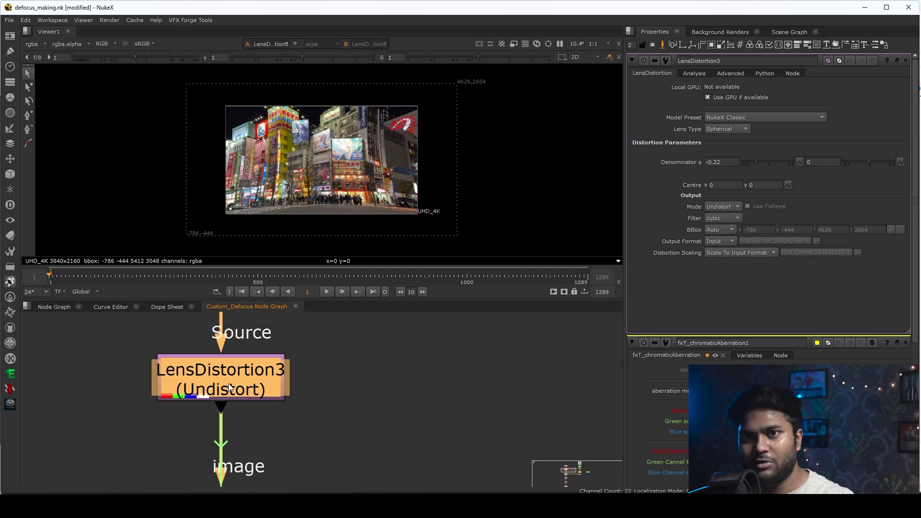
click(35, 308)
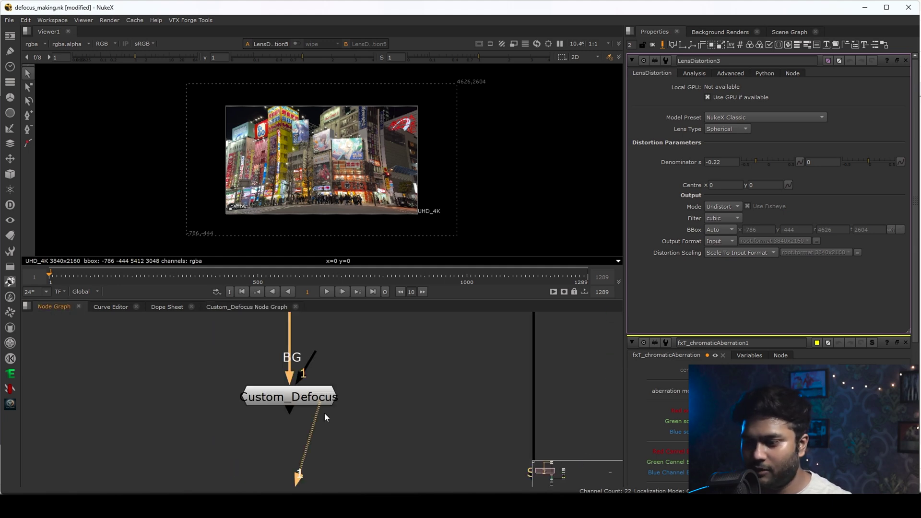
double_click(291, 396)
key(1)
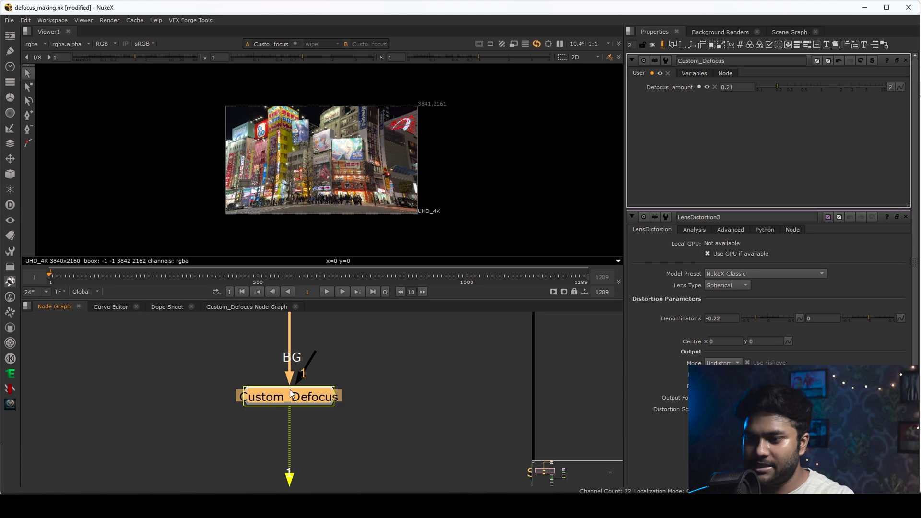
Add the first Denominator s parameter of LensDistortion3 to Custom_Defocus as a linked user knob
click(237, 306)
double_click(239, 389)
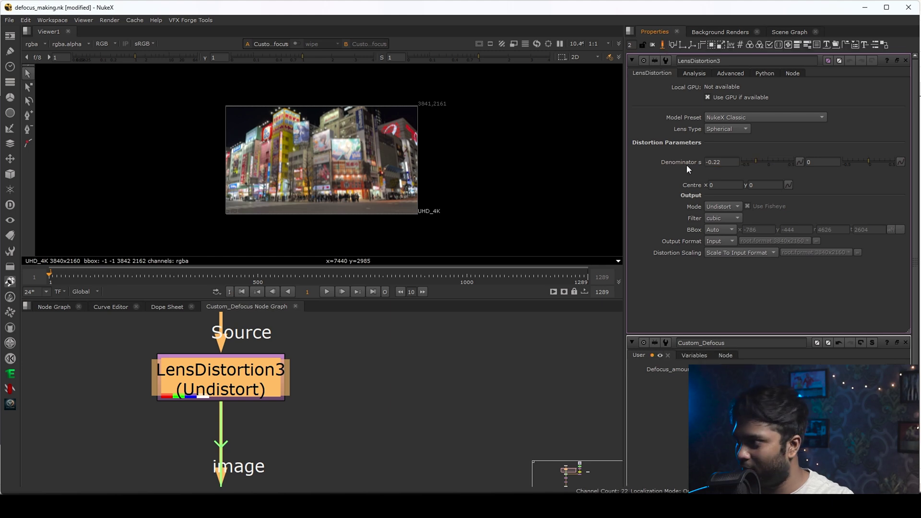
drag(684, 162, 707, 408)
scroll(733, 432, down, 1)
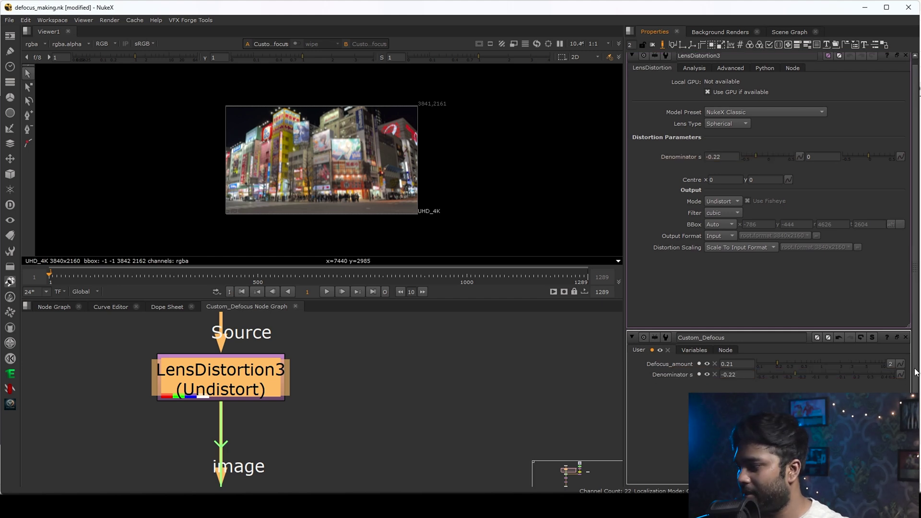
Set both the name and the label of the linked Denominator s knob to Cateye_eye
double_click(701, 373)
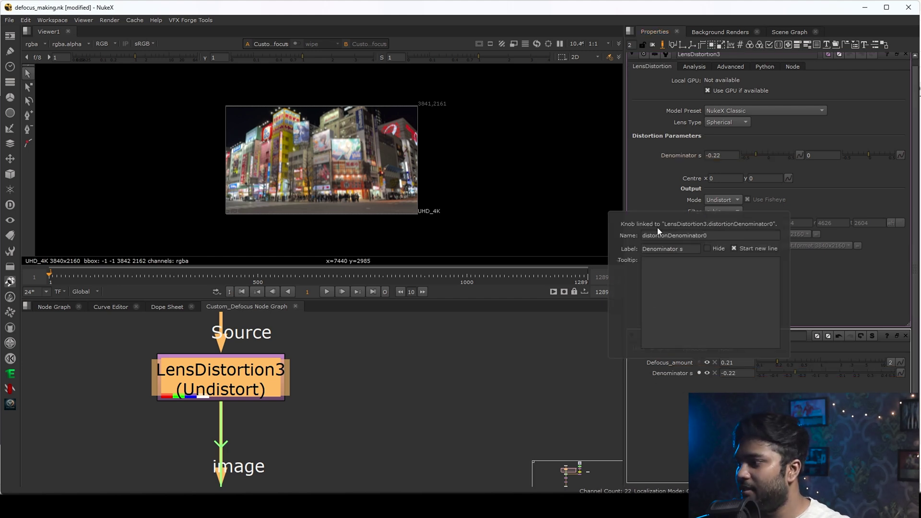
text(C)
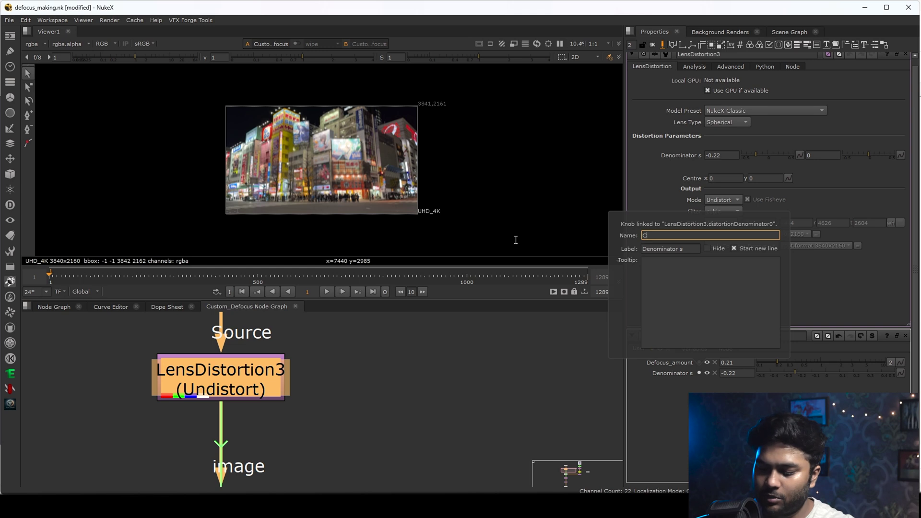
text(ateye)
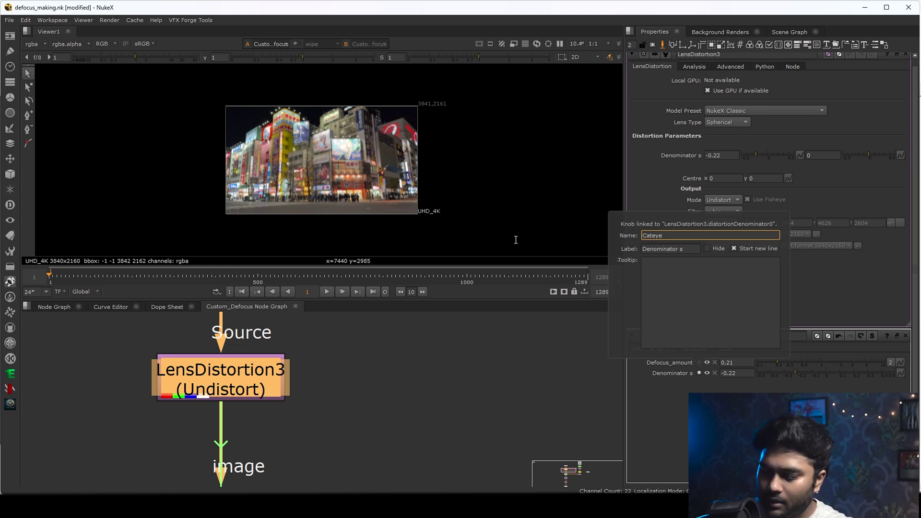
text(_eye)
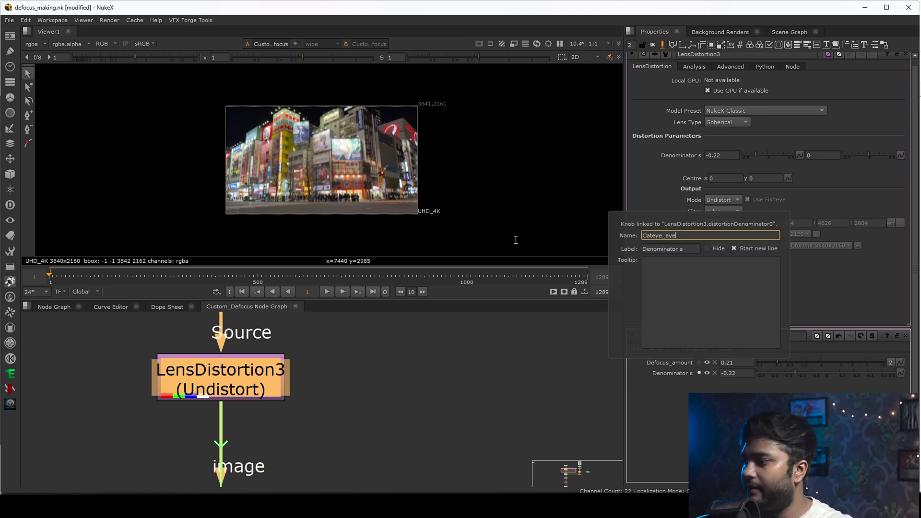
drag(695, 232, 618, 241)
key(ctrl+c)
key(Tab)
key(ctrl+v)
key(Return)
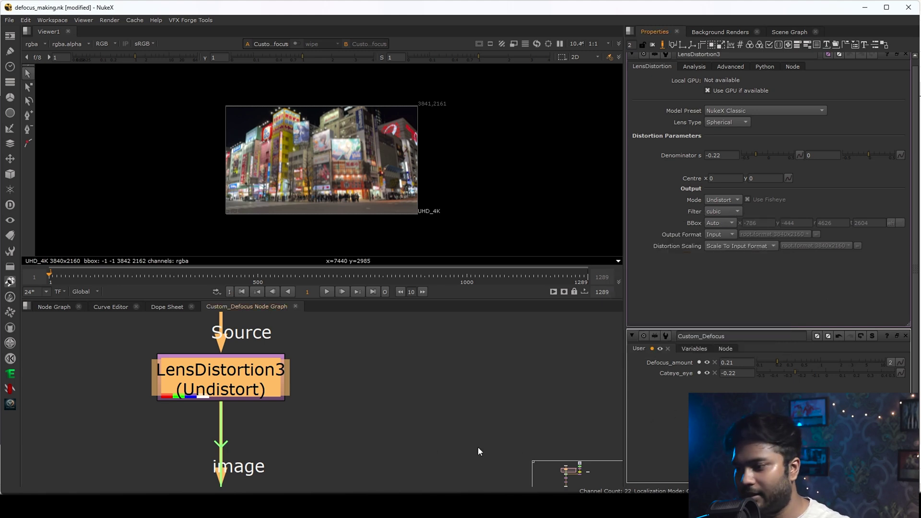
Open the properties of fxT_chromaticAberration1 inside the group together with those of Custom_Defocus
scroll(331, 402, down, 6)
scroll(379, 415, up, 5)
double_click(376, 418)
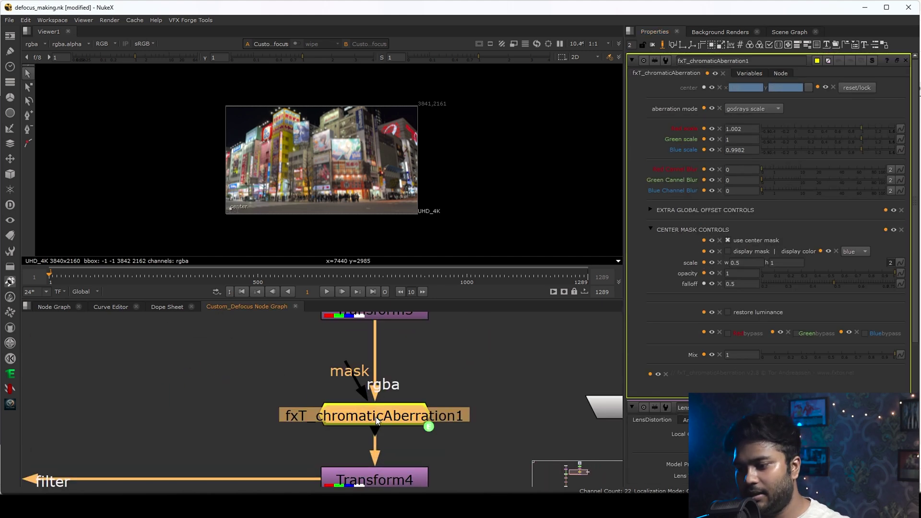
drag(915, 198, 916, 331)
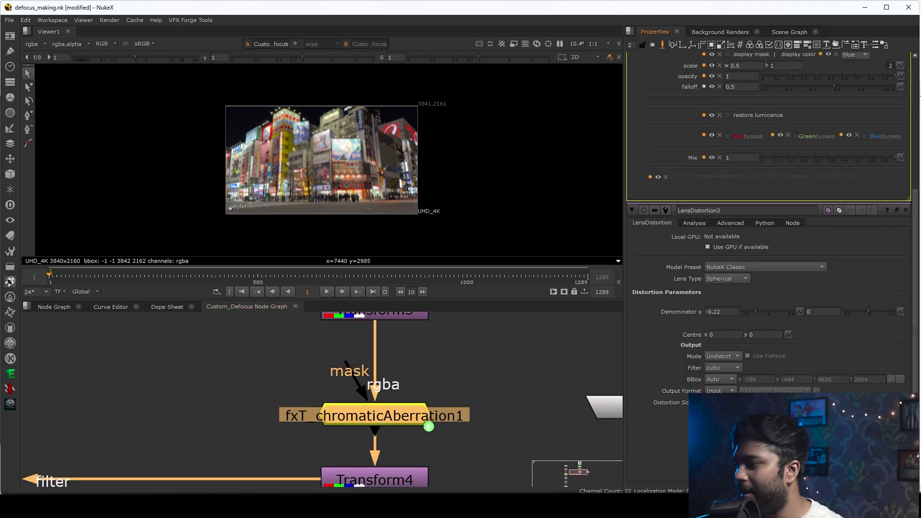
click(39, 307)
double_click(307, 395)
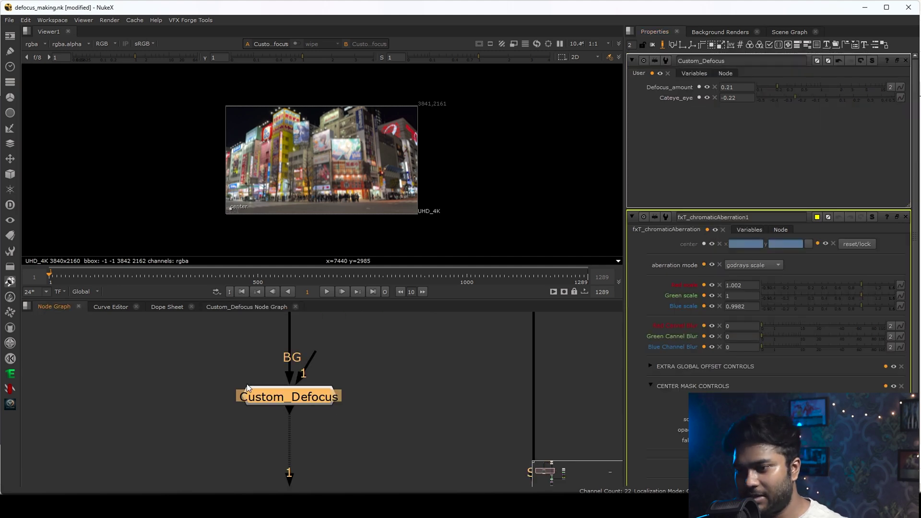
Add the red, green and blue scale parameters of fxT_chromaticAberration1 to Custom_Defocus as linked knobs below Cateye_eye
click(261, 307)
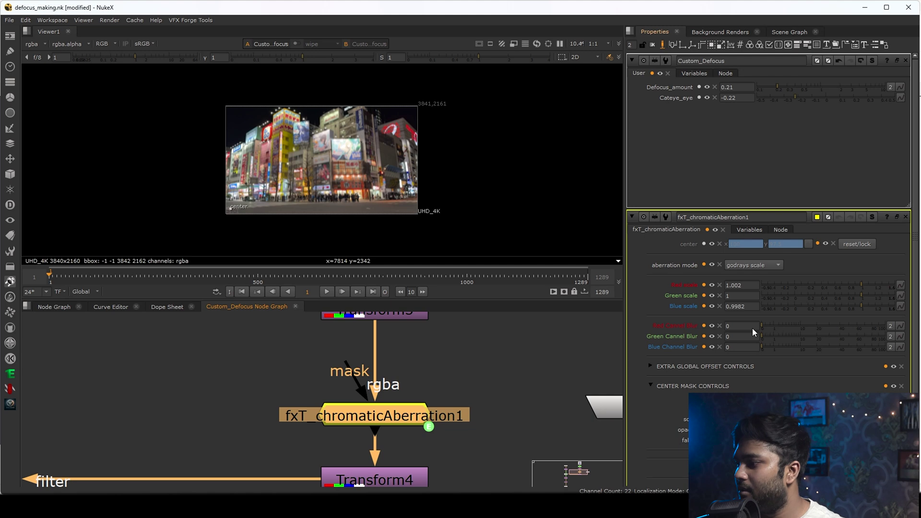
drag(684, 285, 681, 128)
drag(689, 295, 683, 131)
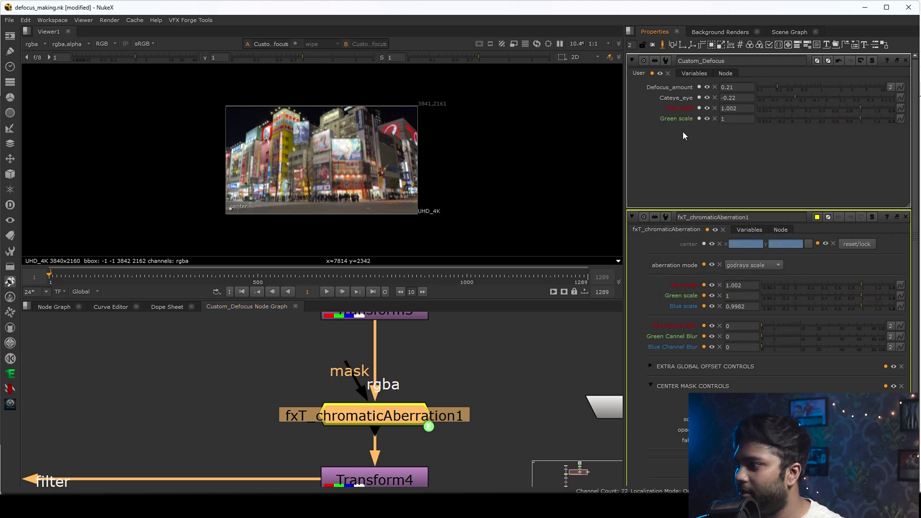
drag(681, 309, 661, 130)
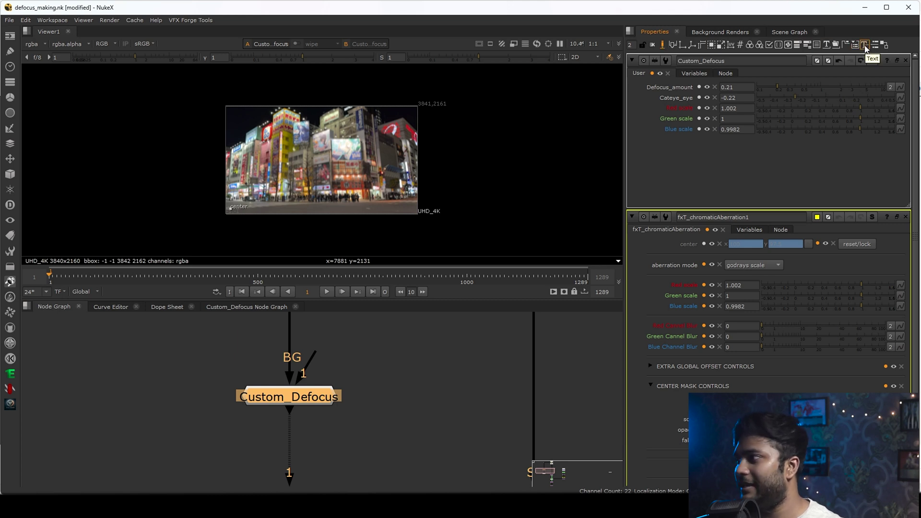
Add a text knob above the red scale knob in Custom_Defocus, with its name and label set to Chromatic_abreation
drag(867, 46, 715, 113)
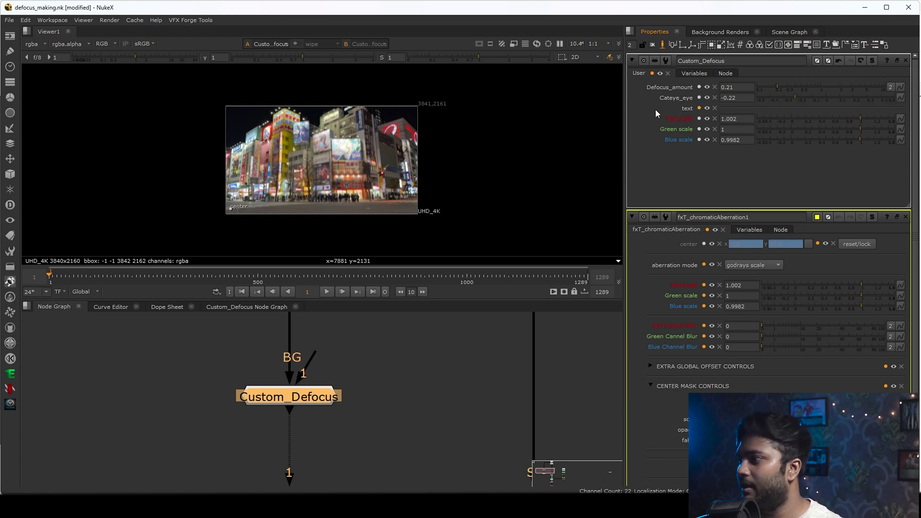
double_click(700, 110)
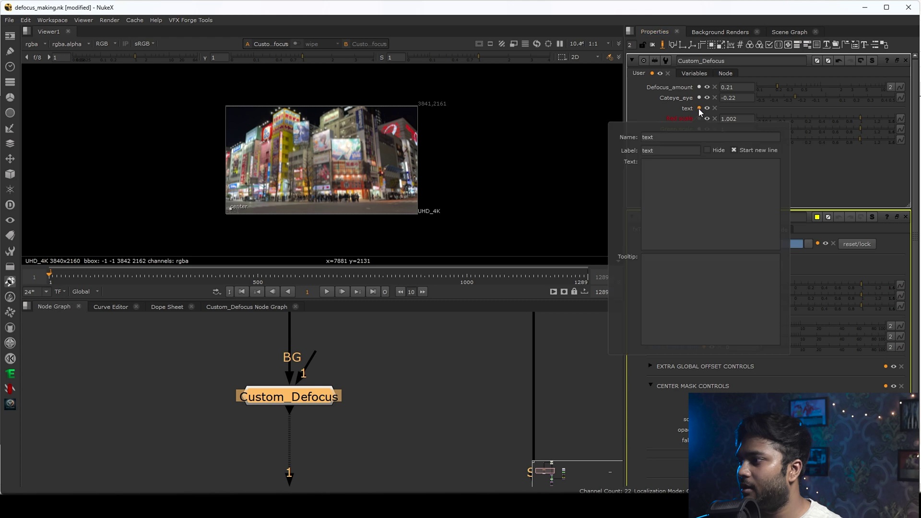
text(Chromati_abration)
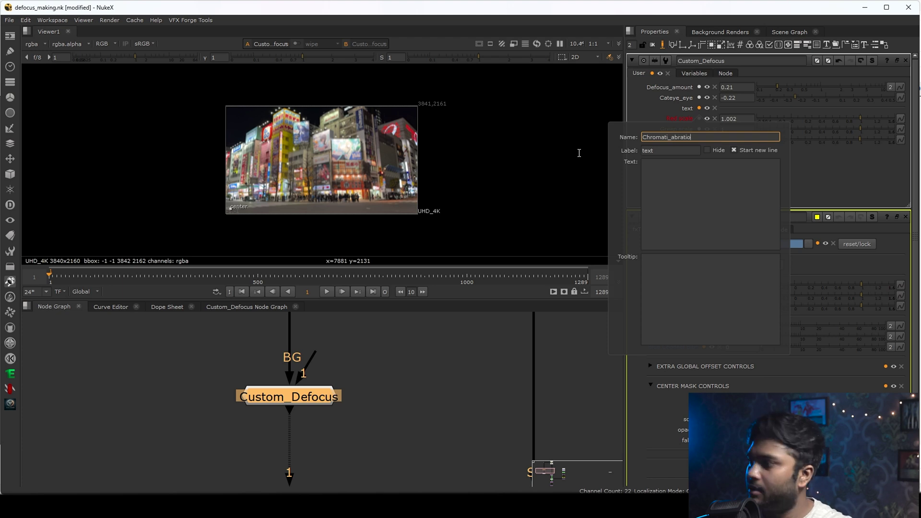
text(e)
double_click(681, 140)
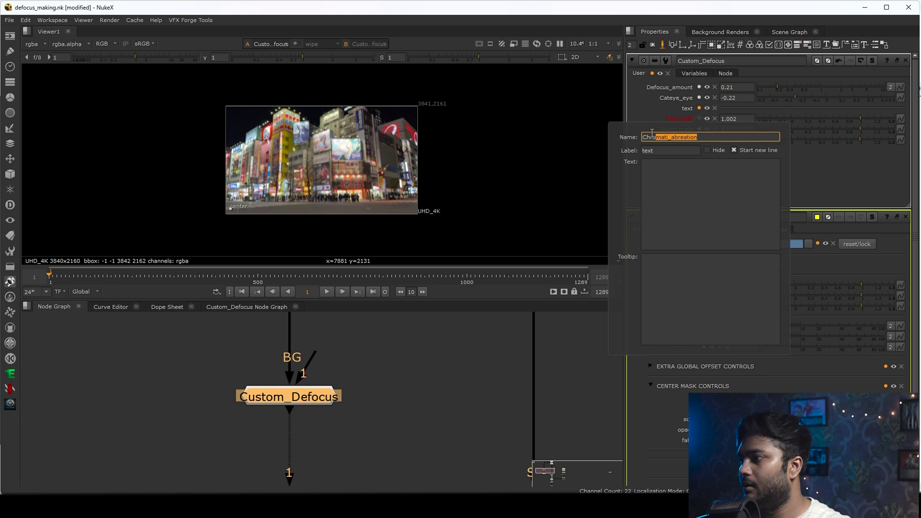
click(673, 151)
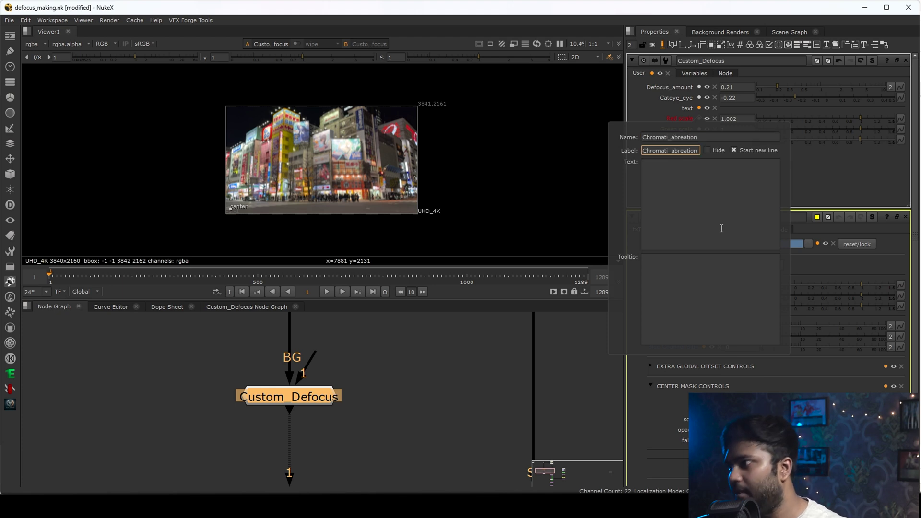
click(670, 137)
text(c)
click(669, 151)
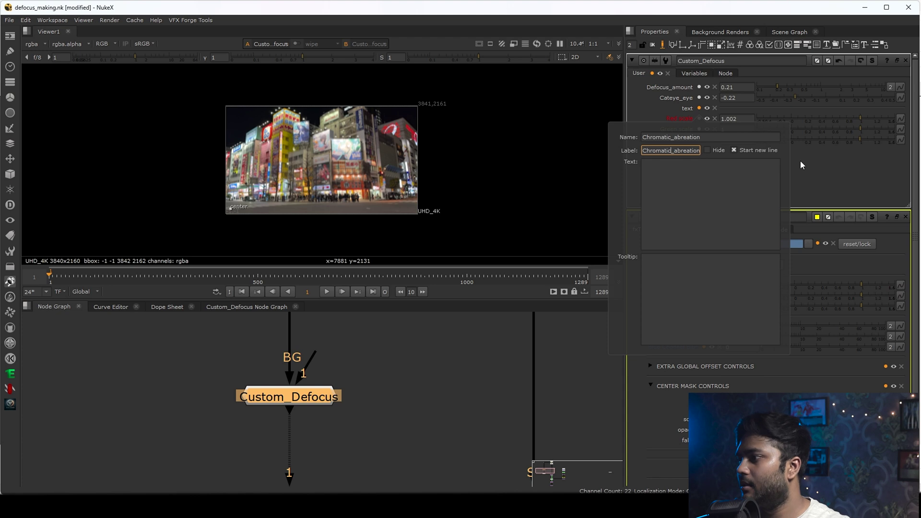
click(810, 186)
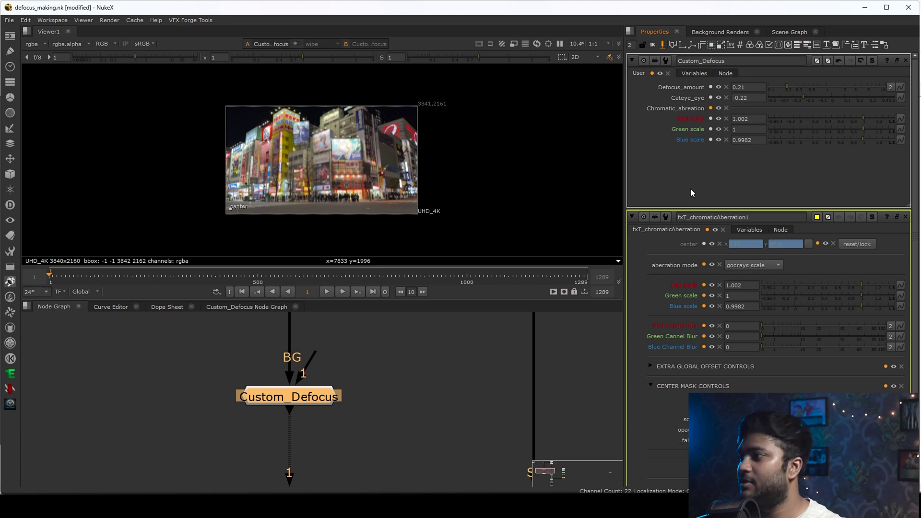
Leave knob editing and try out the custom controls, ending with Defocus_amount at 0.205 and Cateye_eye at -0.285
click(663, 46)
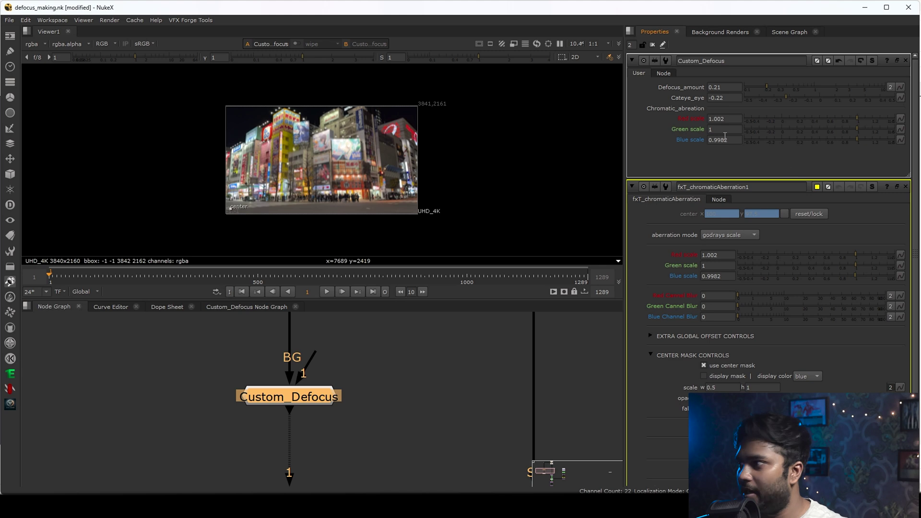
drag(773, 86, 854, 88)
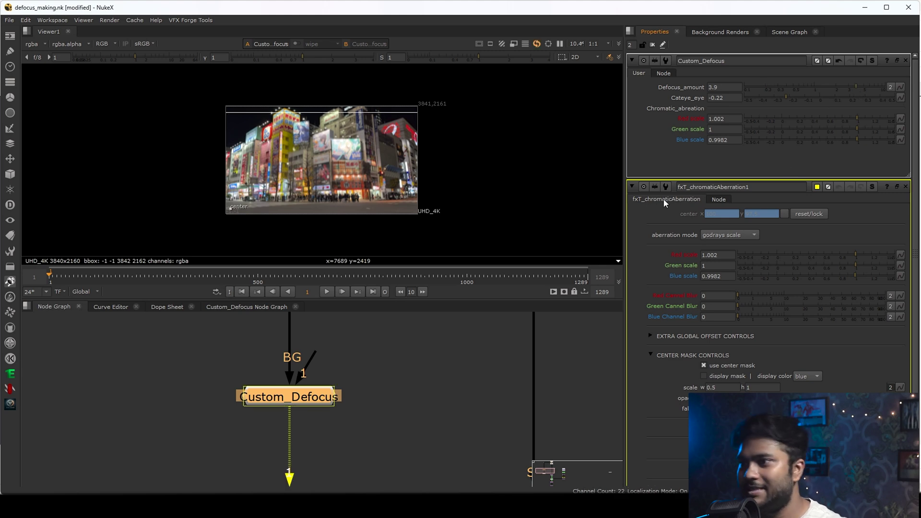
drag(784, 86, 766, 87)
click(836, 94)
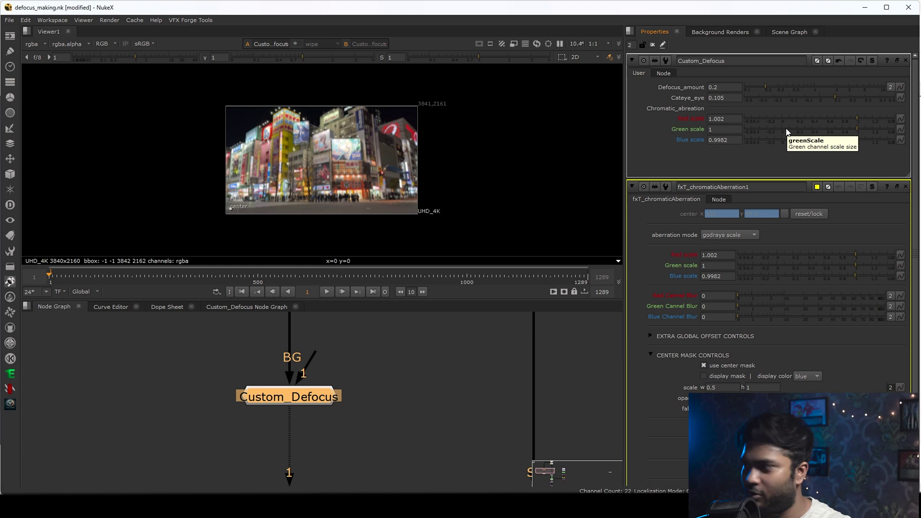
click(794, 88)
drag(773, 86, 779, 104)
click(774, 99)
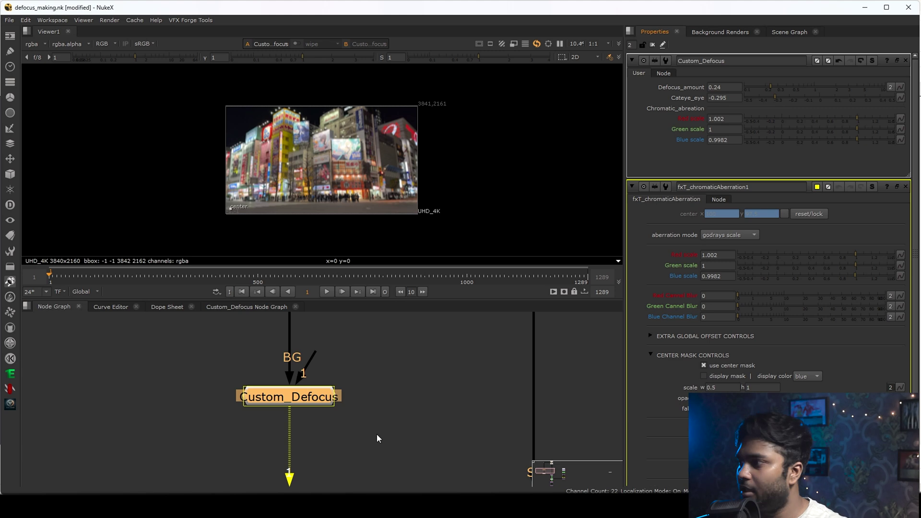
View the onionring_bad200.jpg image of Read3 inside the Custom_Defocus group in the viewer
scroll(476, 402, down, 5)
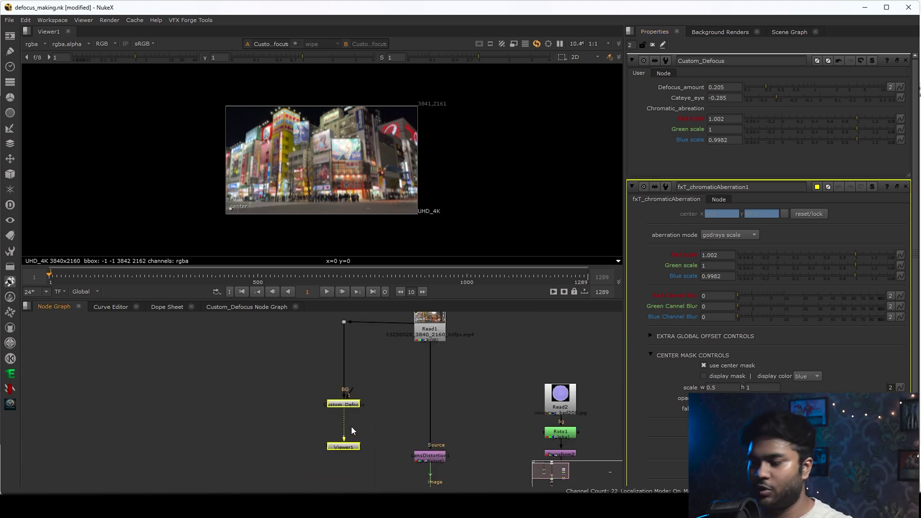
click(225, 306)
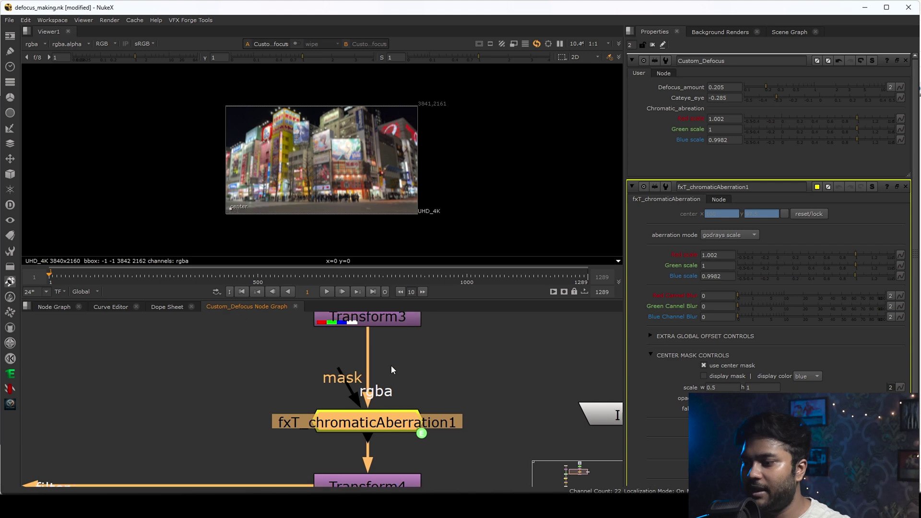
key(f)
double_click(337, 353)
key(1)
scroll(337, 355, up, 6)
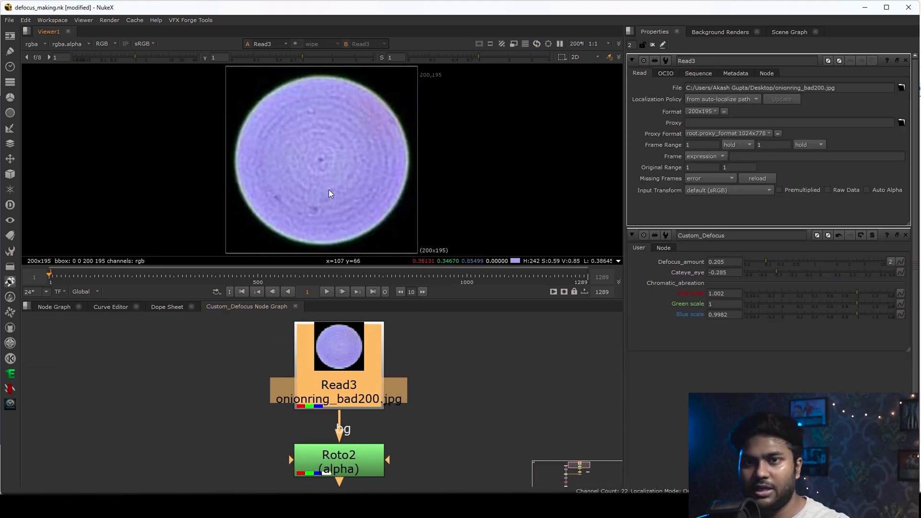
Add a ZDefocus node in the main node graph, connect its image input to the Read1 dot, and view it
click(72, 309)
scroll(288, 365, down, 2)
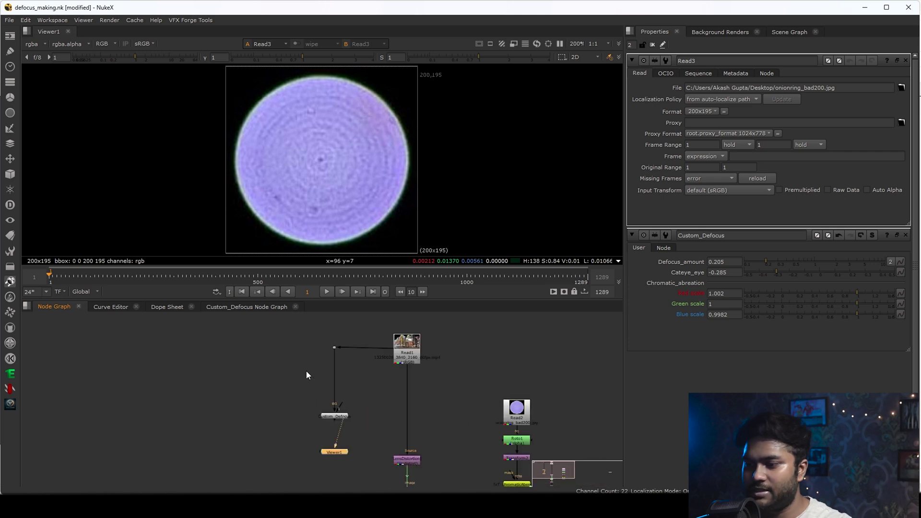
scroll(306, 371, up, 2)
key(Tab)
text(zdefocus)
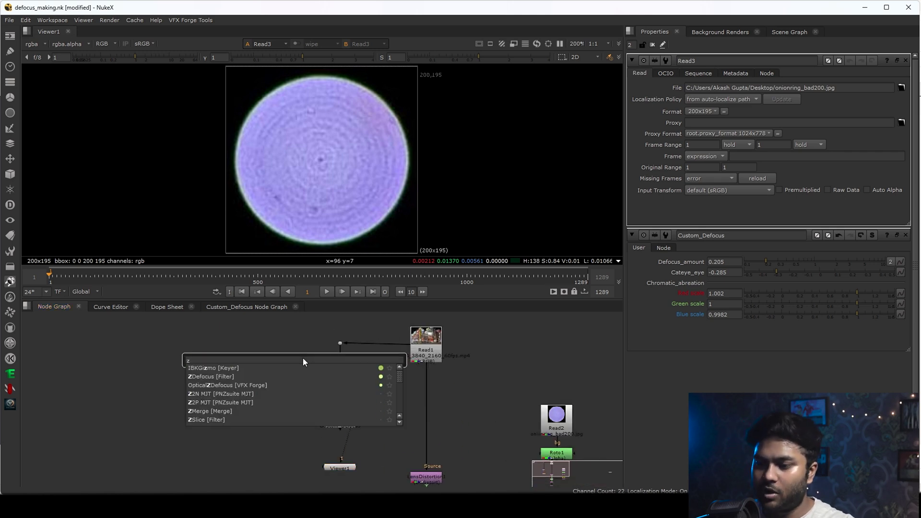
key(Return)
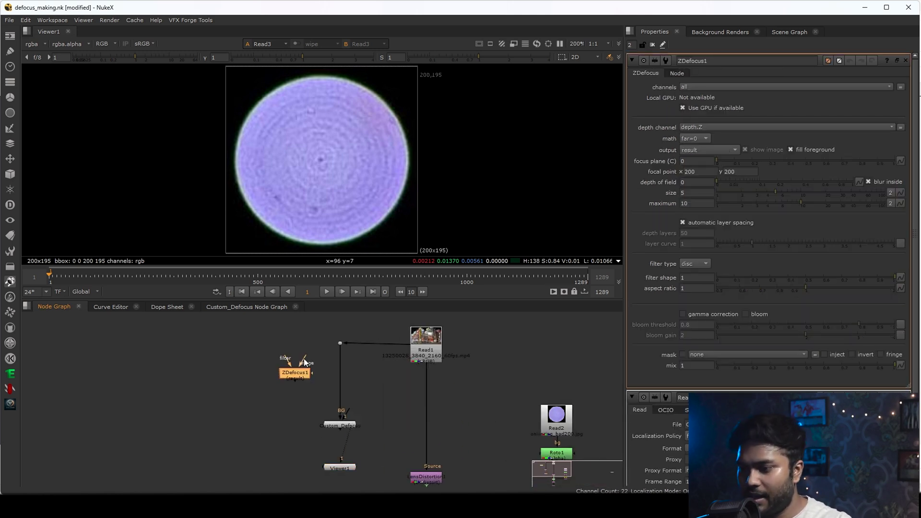
drag(294, 379, 292, 385)
key(1)
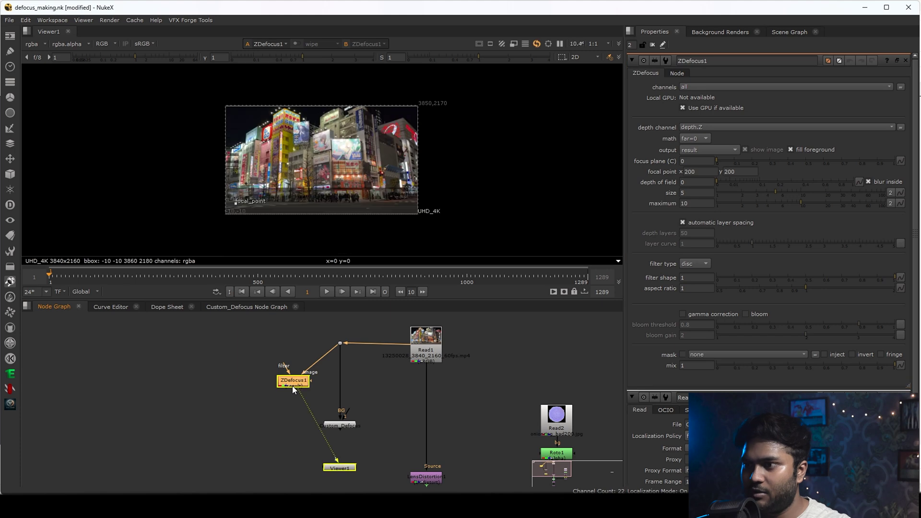
Add a Roto node and place it beside ZDefocus1 on the side of its filter input
scroll(293, 188, up, 3)
scroll(298, 192, down, 2)
click(199, 410)
key(o)
scroll(224, 408, up, 4)
drag(176, 416, 203, 367)
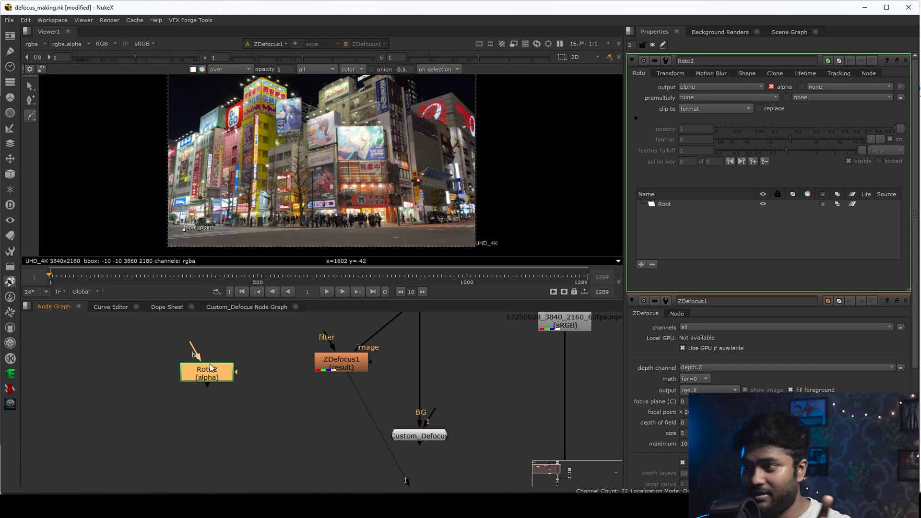
Draw a closed irregular Bezier shape about 1075 by 1376 pixels in Roto2, with its lowest point pulled down to the street
click(282, 157)
click(252, 142)
click(244, 186)
click(263, 221)
click(305, 224)
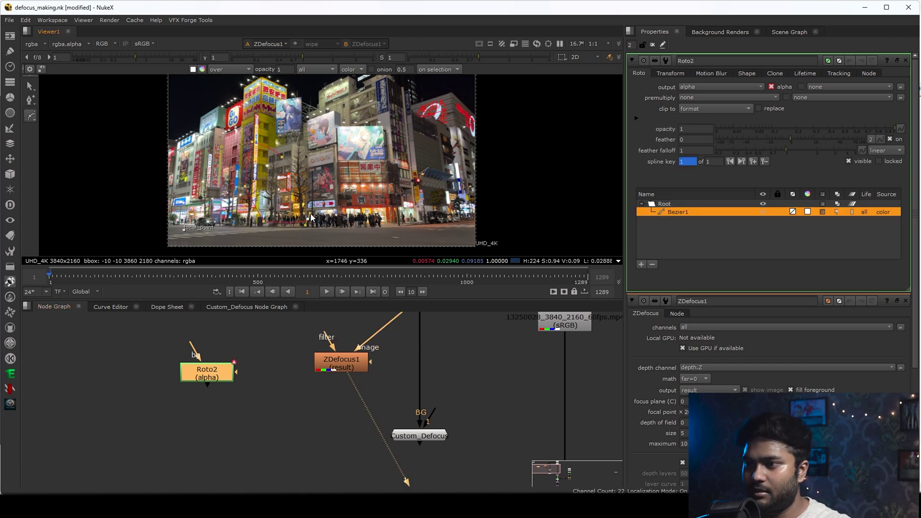
click(281, 158)
drag(264, 221, 290, 247)
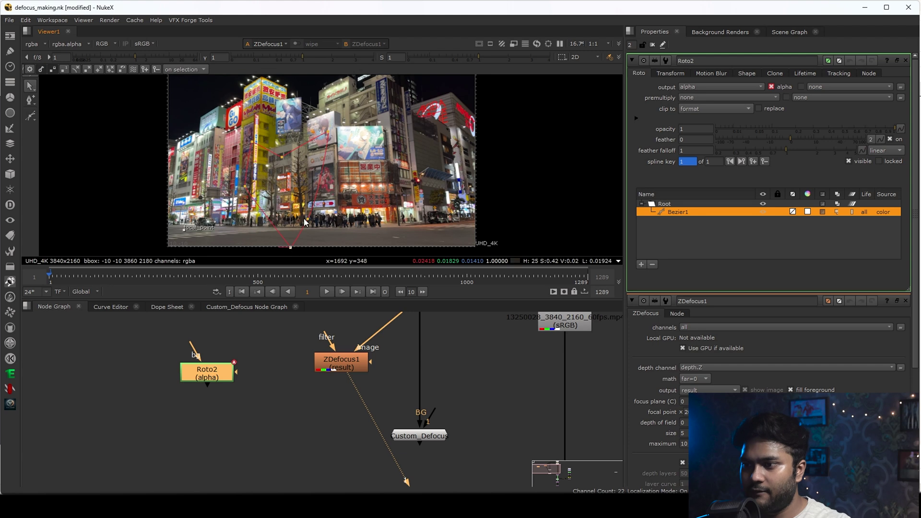
Connect ZDefocus1's filter input to Roto2 and add a Reformat node feeding Roto2's bg input
drag(331, 342, 226, 381)
middle_drag(225, 380, 256, 438)
key(Tab)
text(ref)
click(224, 392)
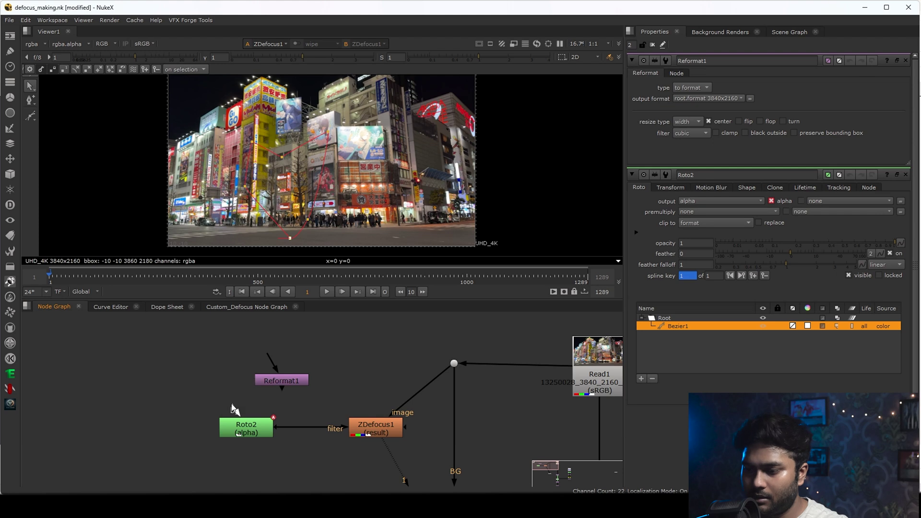
drag(235, 402, 254, 387)
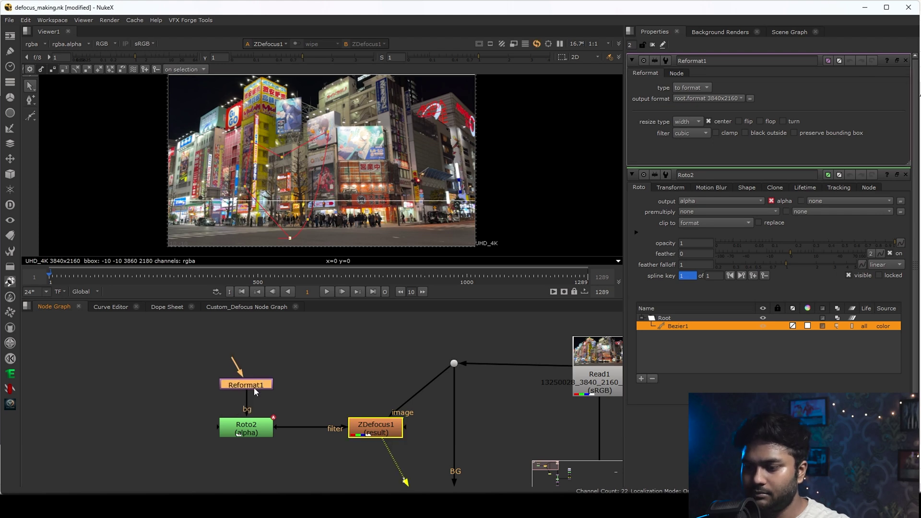
View the alpha of Roto2 and set its premultiply option to rgba
double_click(252, 427)
key(1)
key(a)
key(a)
middle_drag(382, 188, 390, 193)
key(a)
key(a)
key(a)
click(707, 96)
click(707, 117)
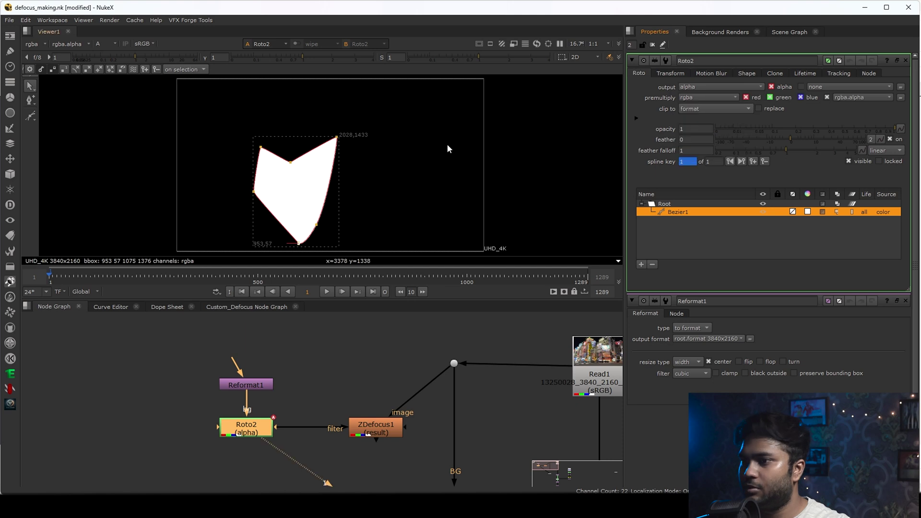
click(526, 154)
View ZDefocus1 and set its focus plane to 0.485 and its filter type to image
click(378, 428)
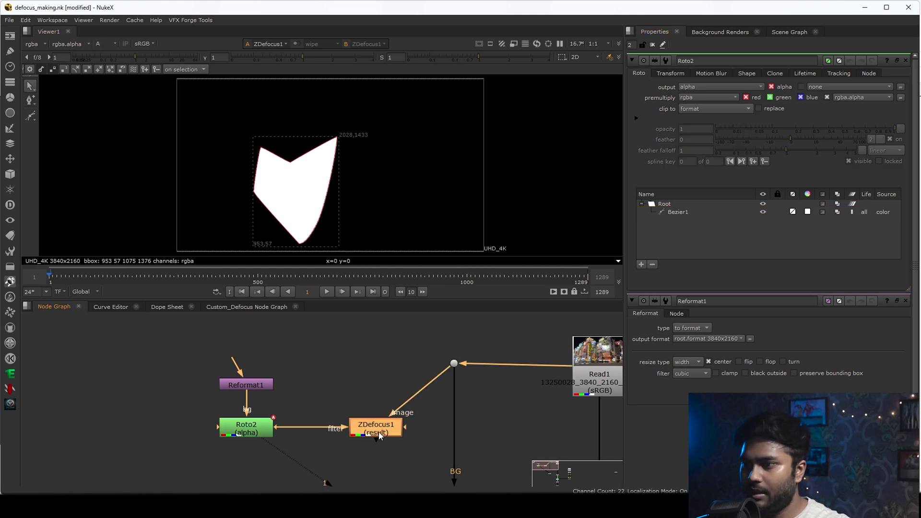
key(1)
key(a)
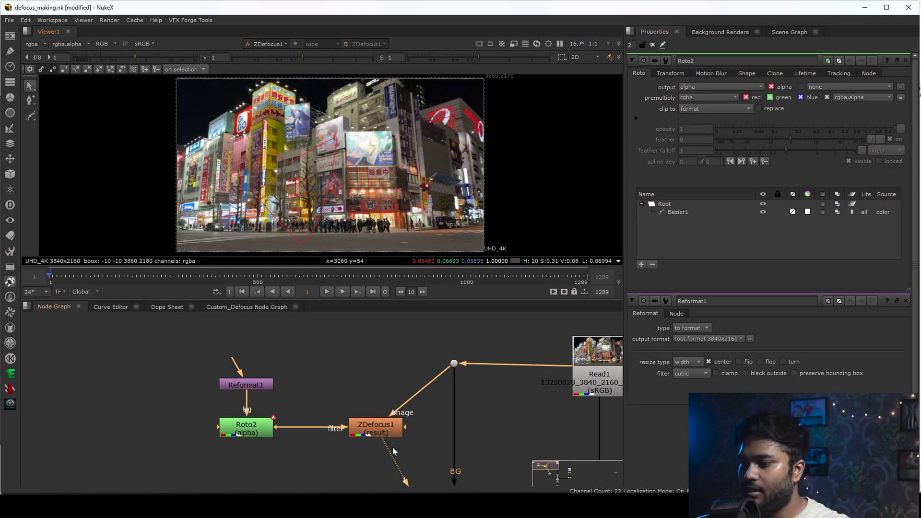
double_click(382, 436)
click(804, 161)
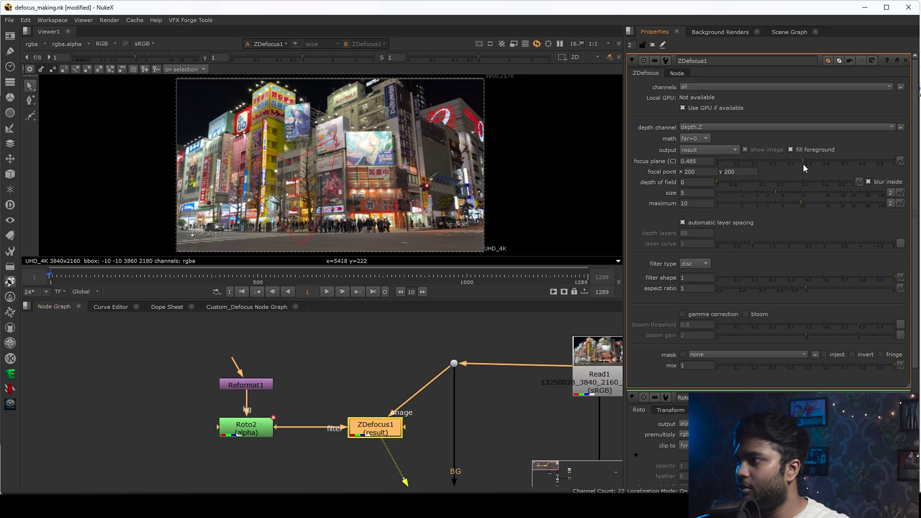
scroll(412, 102, up, 7)
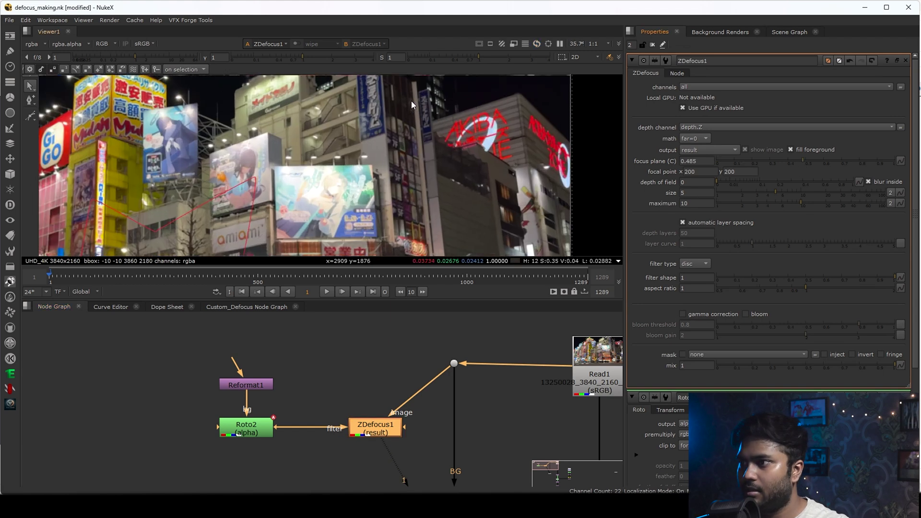
key(f)
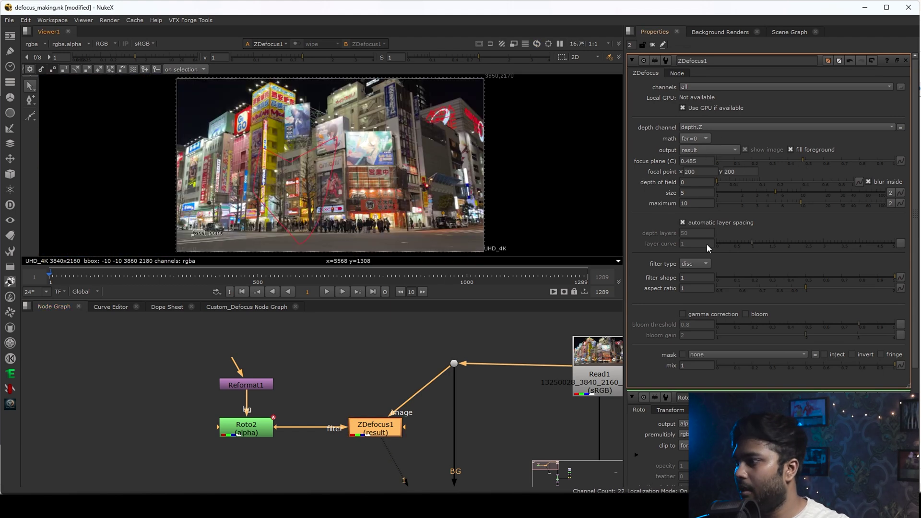
click(699, 264)
click(709, 271)
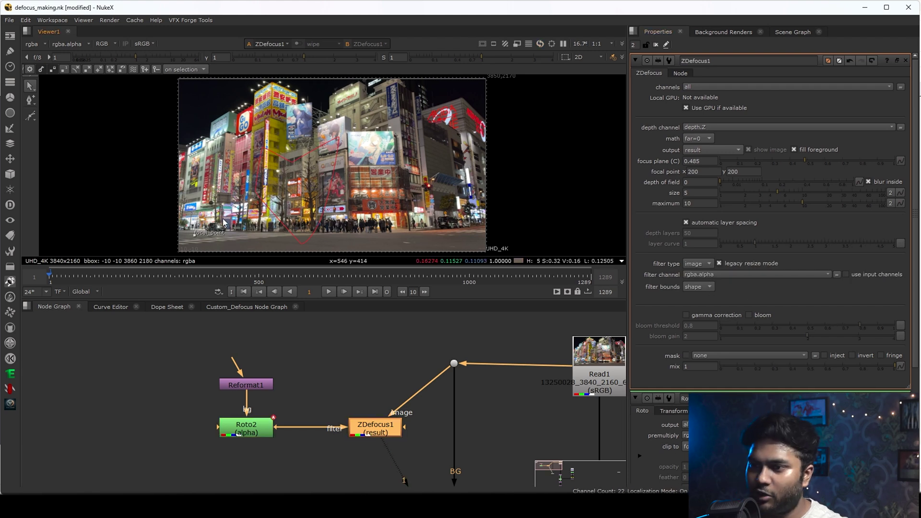
Examine the ZDefocus1 blur closely in the enlarged viewer, including the area around the Roto2 shape
scroll(223, 222, up, 10)
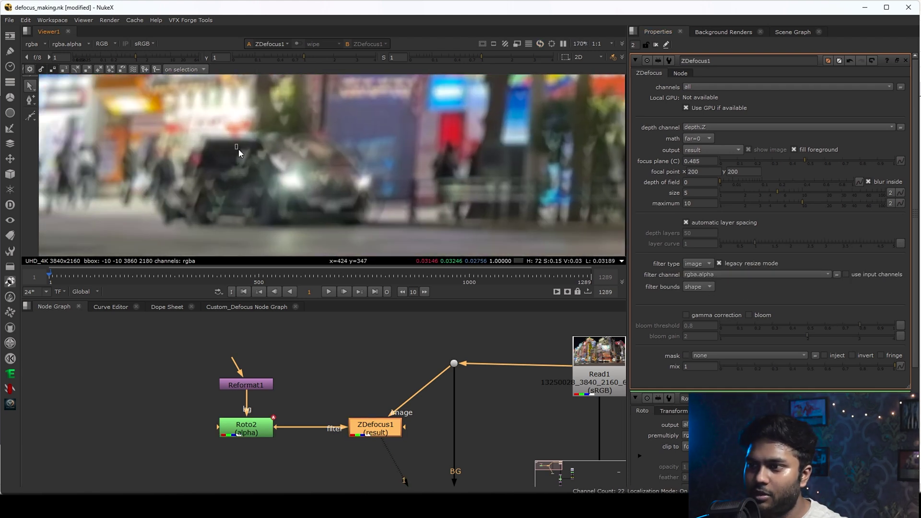
key(f)
key(space)
scroll(552, 192, up, 6)
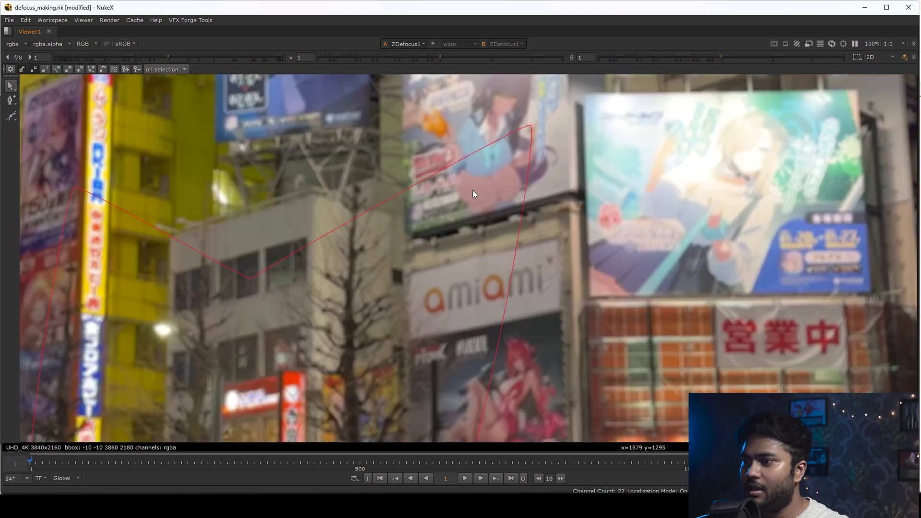
scroll(537, 160, down, 8)
drag(581, 123, 301, 329)
middle_drag(600, 230, 548, 289)
key(a)
key(a)
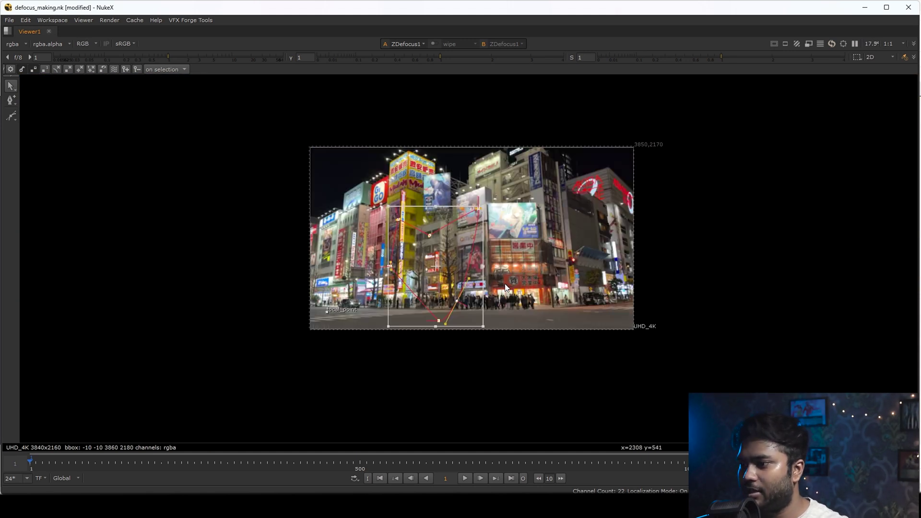
drag(537, 302, 341, 360)
key(space)
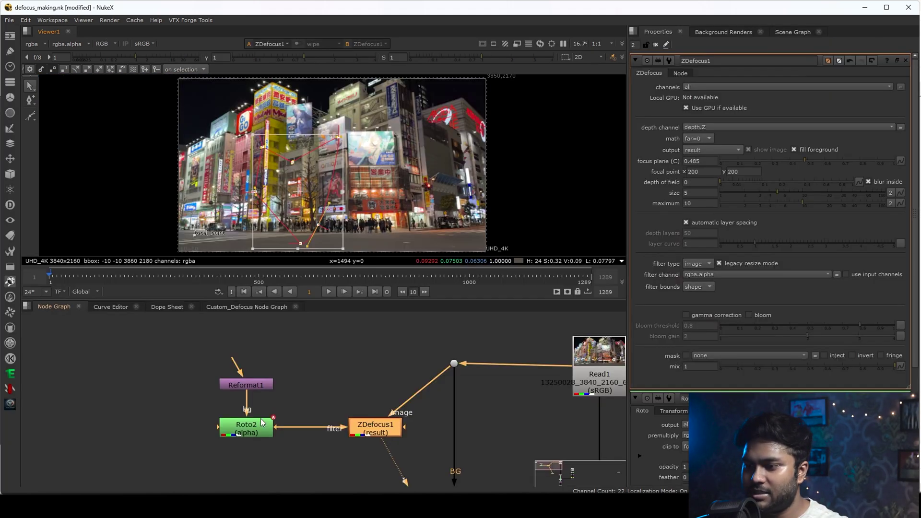
Compare the alpha of Roto2 with the output of ZDefocus1 in the viewer
click(262, 423)
key(1)
key(a)
key(a)
click(389, 434)
key(1)
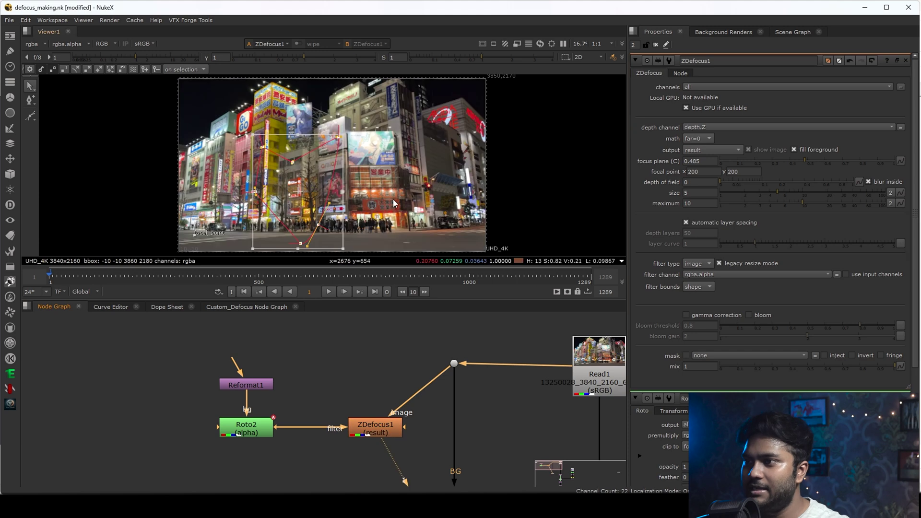
Inspect the ZDefocus1 blur up close across the street lights, signs and crowd in the viewer
scroll(393, 204, up, 12)
drag(294, 113, 482, 223)
key(f)
scroll(249, 171, up, 5)
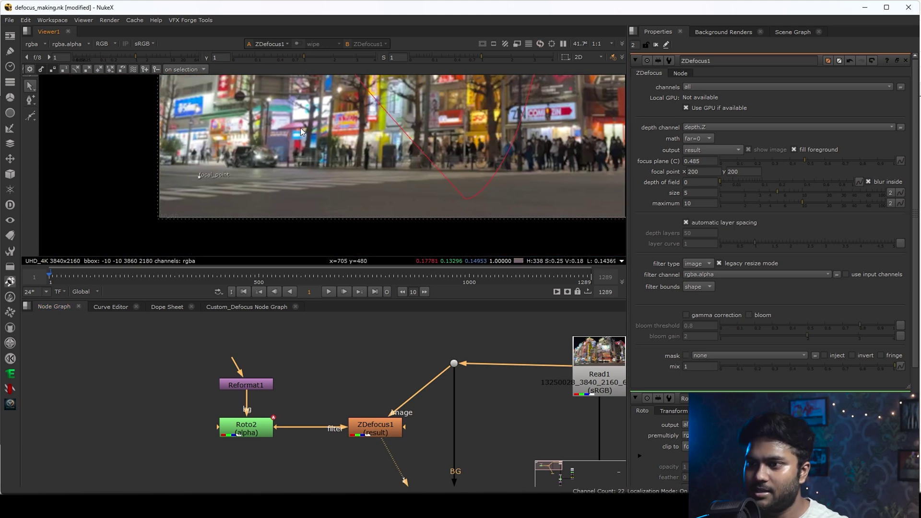
scroll(245, 154, up, 6)
key(f)
middle_drag(542, 150, 450, 191)
scroll(373, 134, up, 5)
scroll(372, 135, up, 2)
key(f)
scroll(370, 435, down, 4)
Delete the demonstration nodes Reformat1, Roto2 and ZDefocus1 beside the Custom_Defocus group
middle_drag(377, 447, 272, 379)
scroll(278, 367, up, 5)
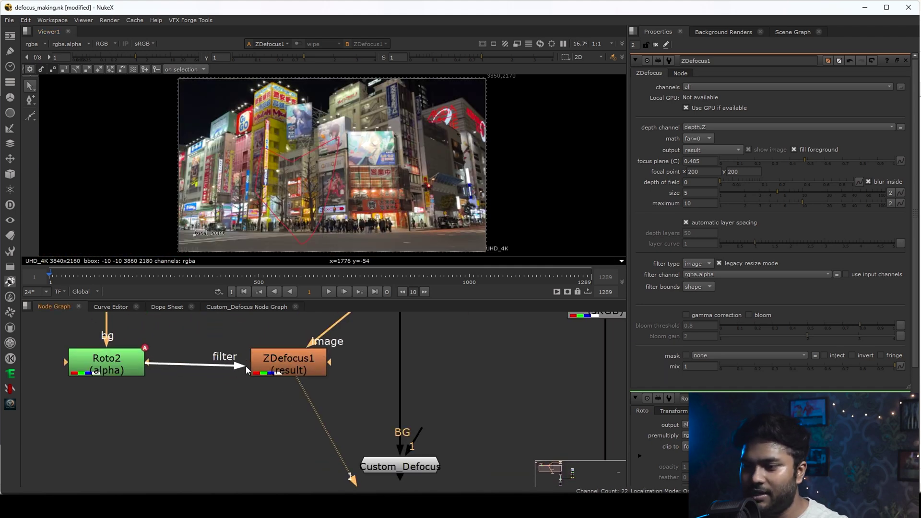
middle_drag(389, 423, 365, 353)
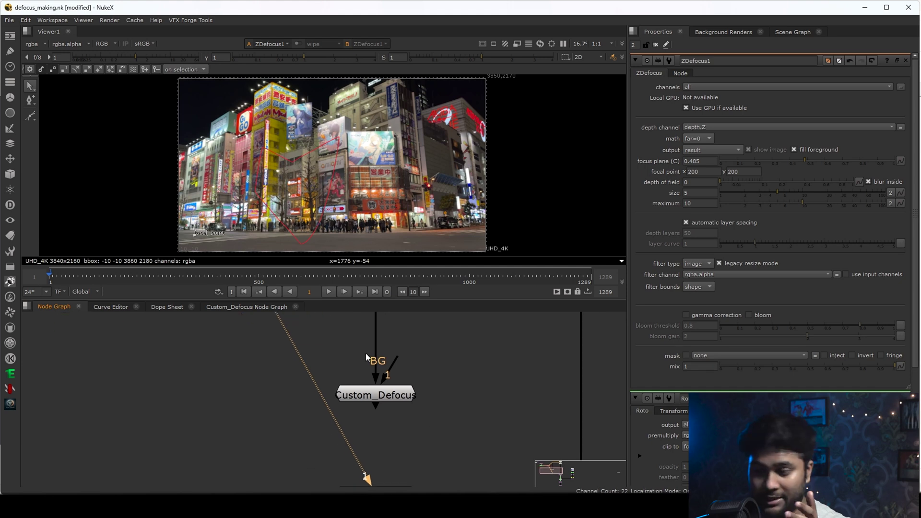
middle_drag(269, 371, 383, 424)
scroll(383, 425, down, 3)
drag(229, 341, 402, 414)
key(Delete)
Show the Custom_Defocus properties and open the group's internal node graph
click(437, 441)
double_click(436, 440)
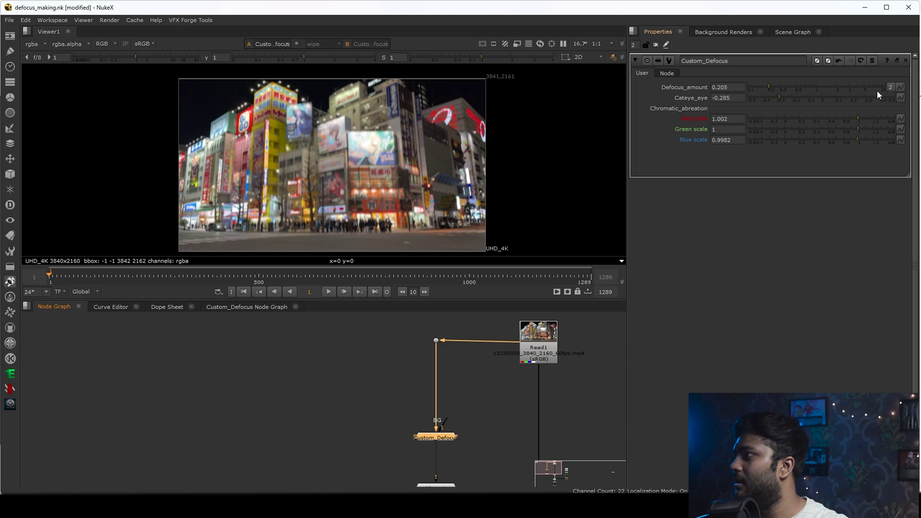
click(873, 60)
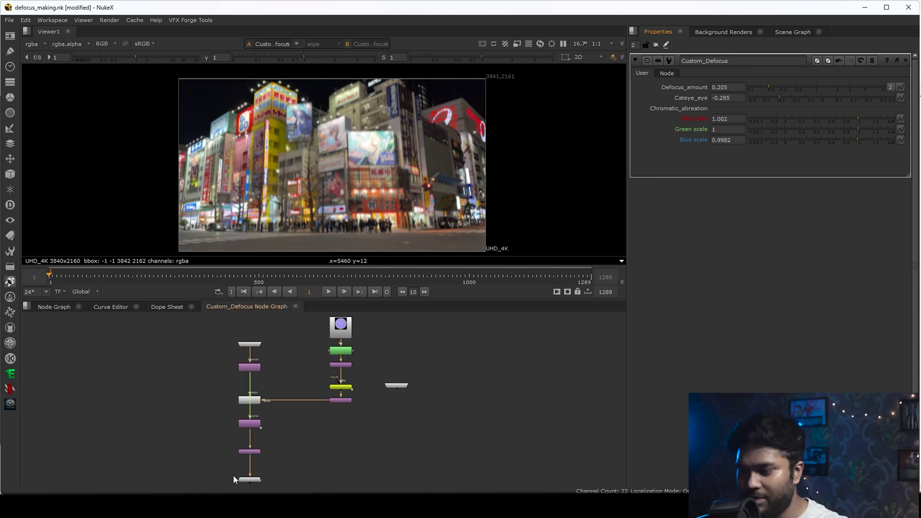
scroll(361, 384, up, 3)
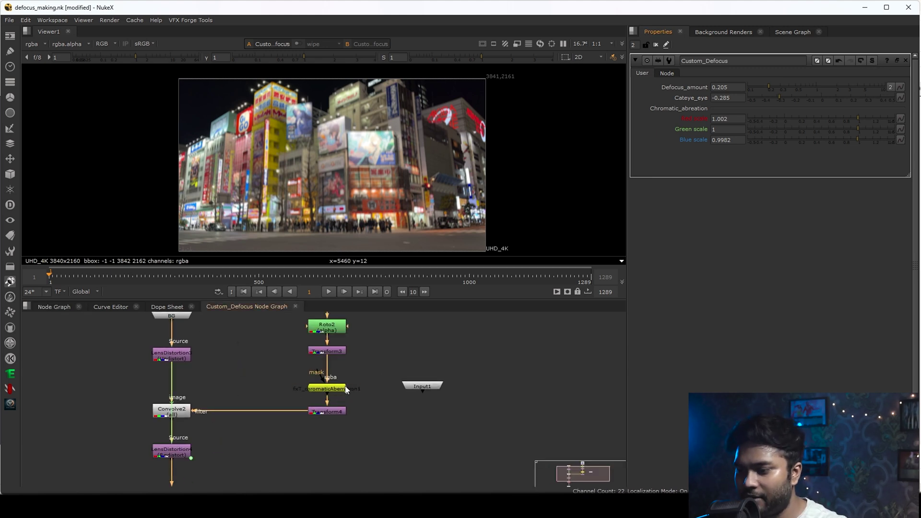
Insert a Switch node between Transform3 and the chromatic aberration node, with Input1 connected as its input 1
drag(325, 385, 326, 402)
drag(422, 387, 418, 357)
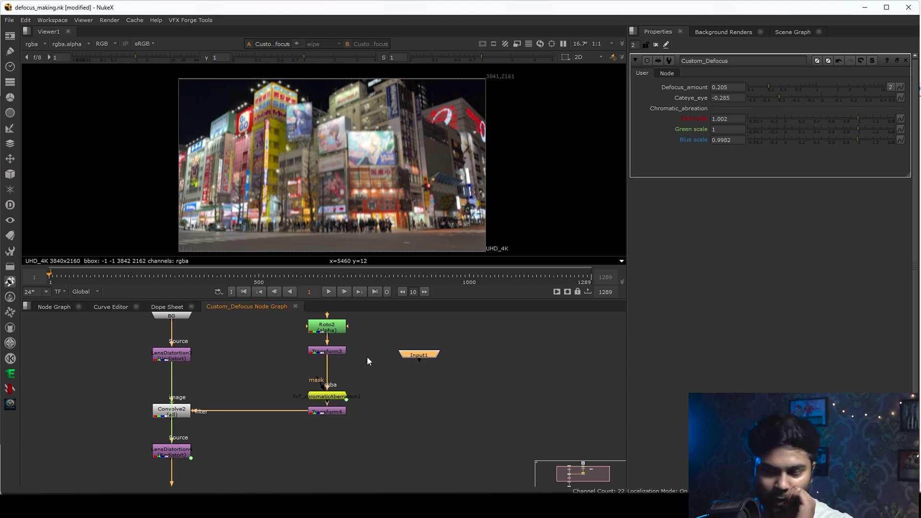
middle_drag(344, 387, 341, 425)
click(372, 405)
key(Tab)
text(switch)
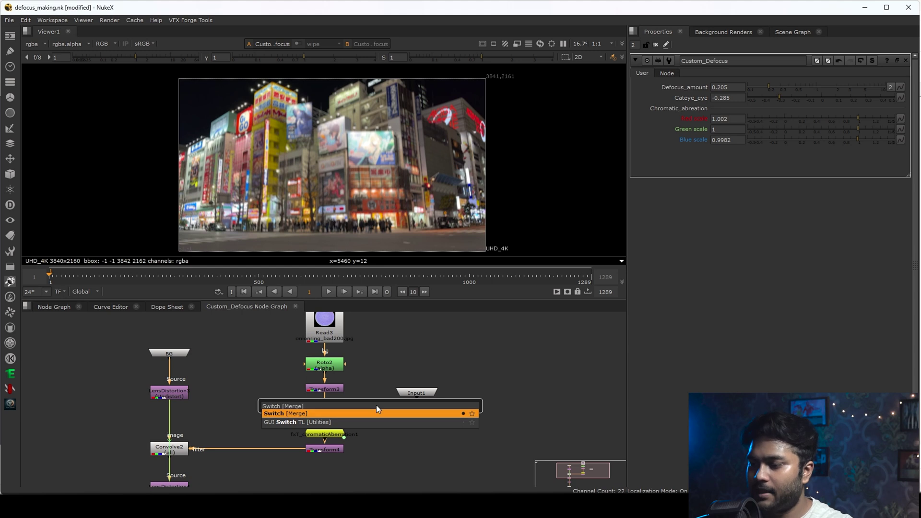
key(Return)
drag(375, 404, 416, 393)
drag(417, 393, 508, 408)
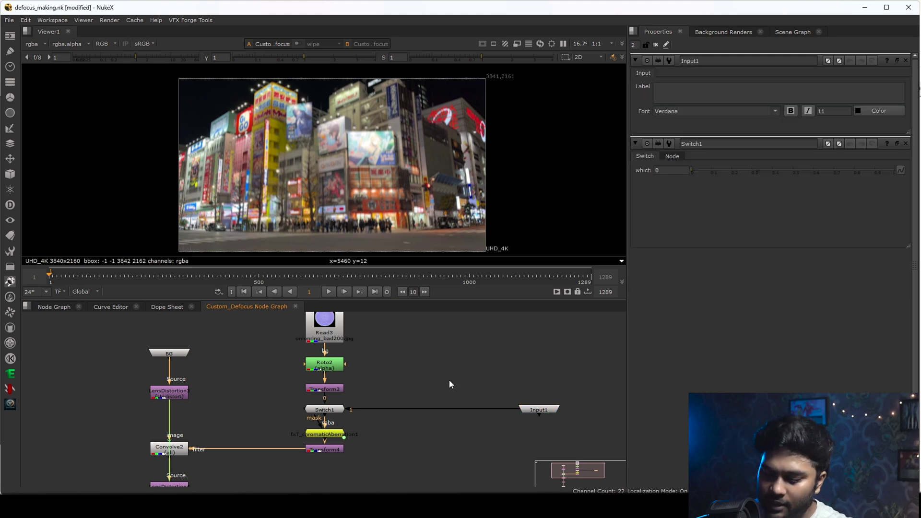
Add a Reformat node near Input1 and view Read3 to check its image format
key(Tab)
text(re)
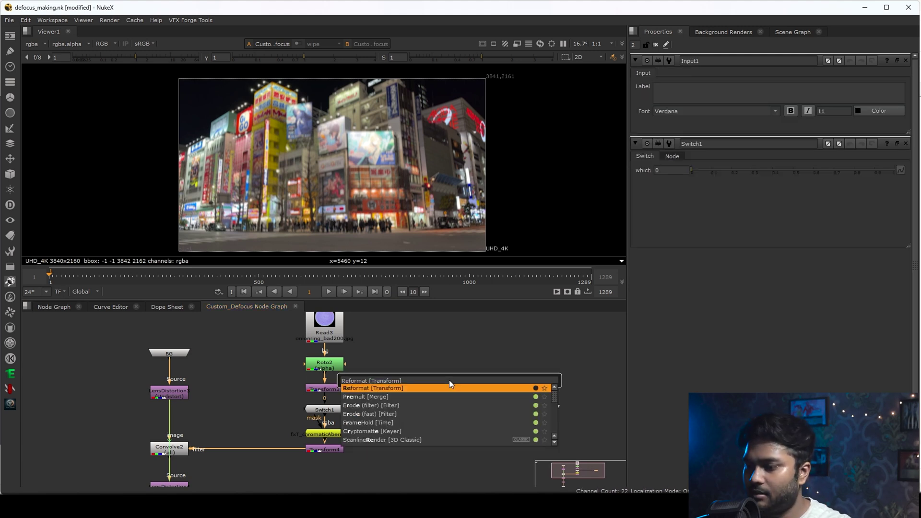
key(Return)
drag(484, 224, 382, 253)
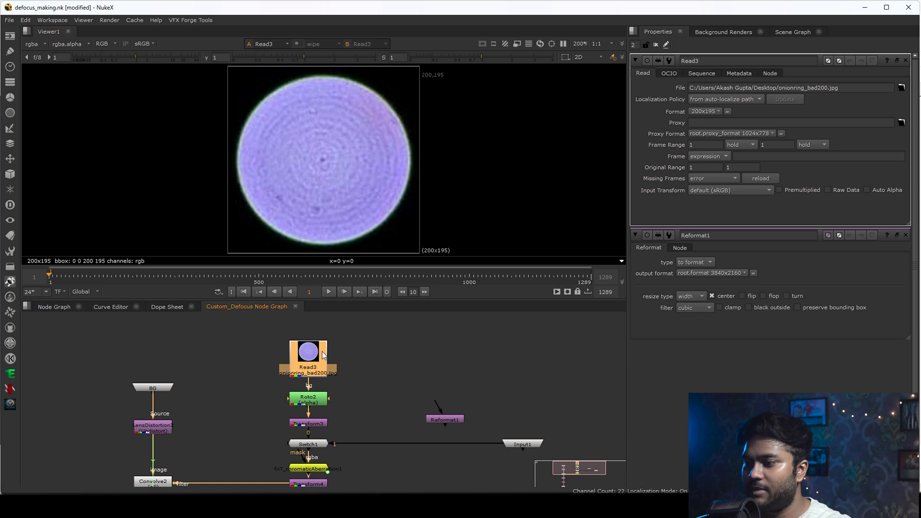
scroll(488, 208, down, 2)
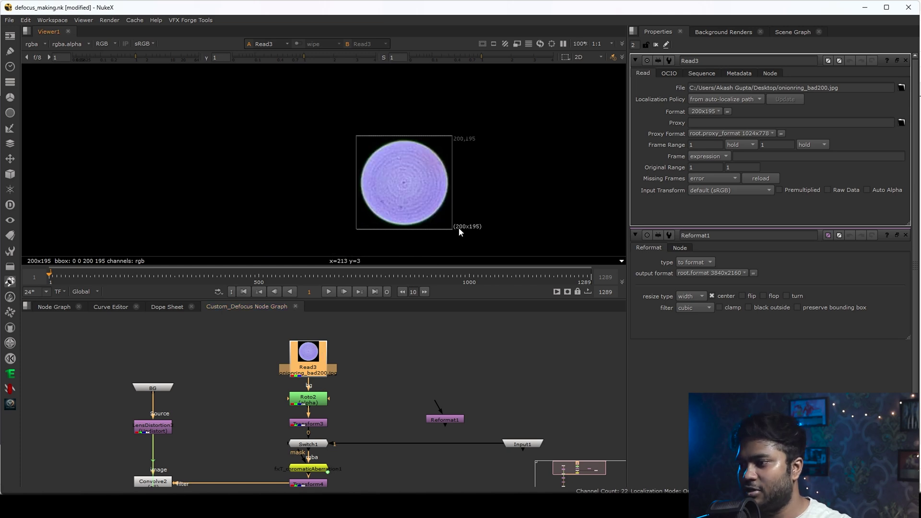
scroll(470, 230, up, 2)
Set Reformat1's output format to 200x195 and insert it between Input1 and Switch1
double_click(445, 420)
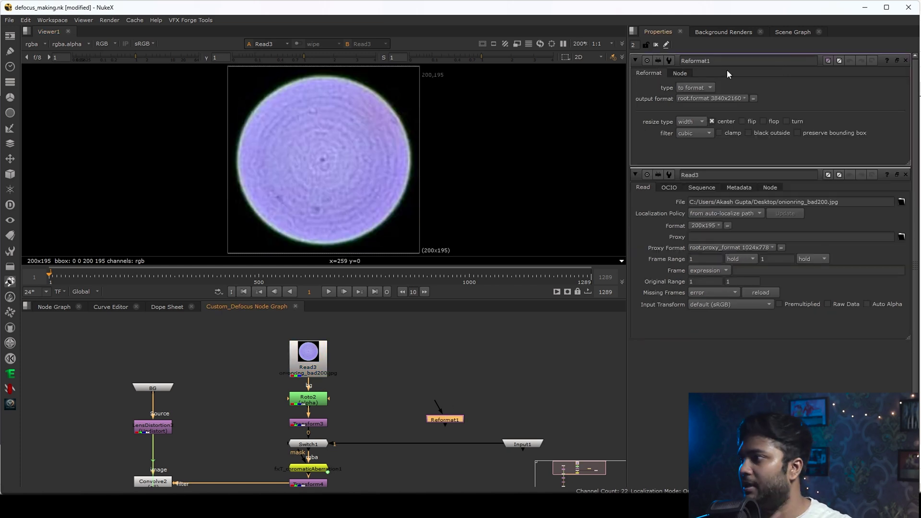
click(710, 98)
click(679, 409)
click(463, 399)
drag(452, 421, 440, 442)
click(406, 409)
Compare the outputs of Transform3, Reformat1 and Switch1 in the viewer
drag(372, 429, 265, 465)
key(1)
drag(589, 426, 482, 468)
key(1)
drag(480, 423, 382, 468)
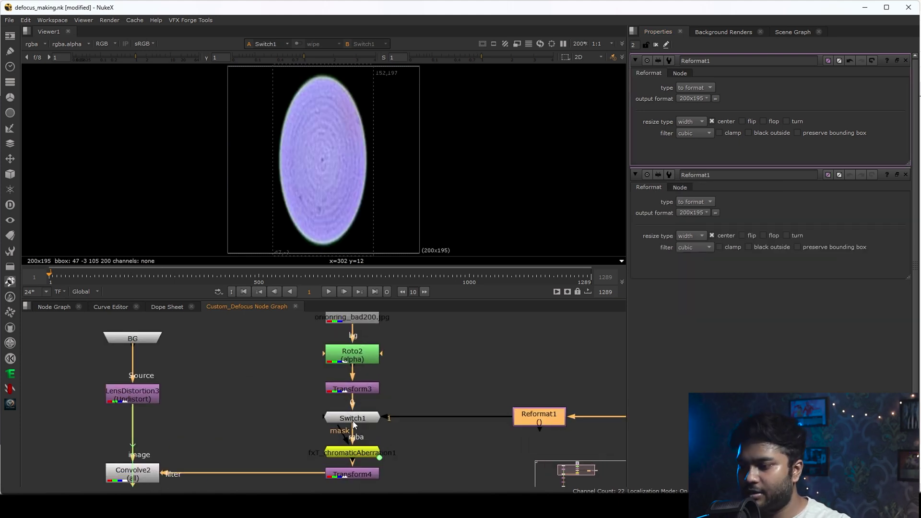
drag(450, 388, 236, 433)
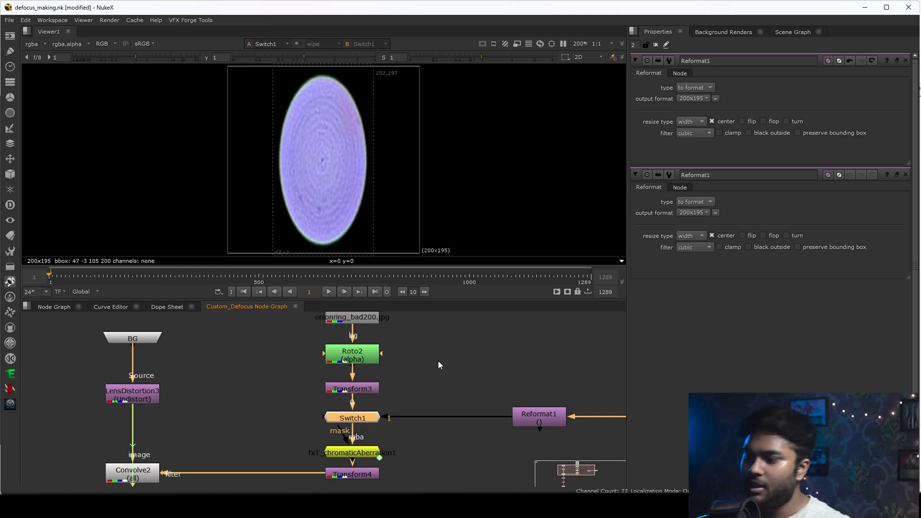
drag(404, 379, 244, 419)
key(1)
drag(484, 381, 577, 448)
key(1)
drag(407, 379, 246, 416)
key(1)
click(379, 421)
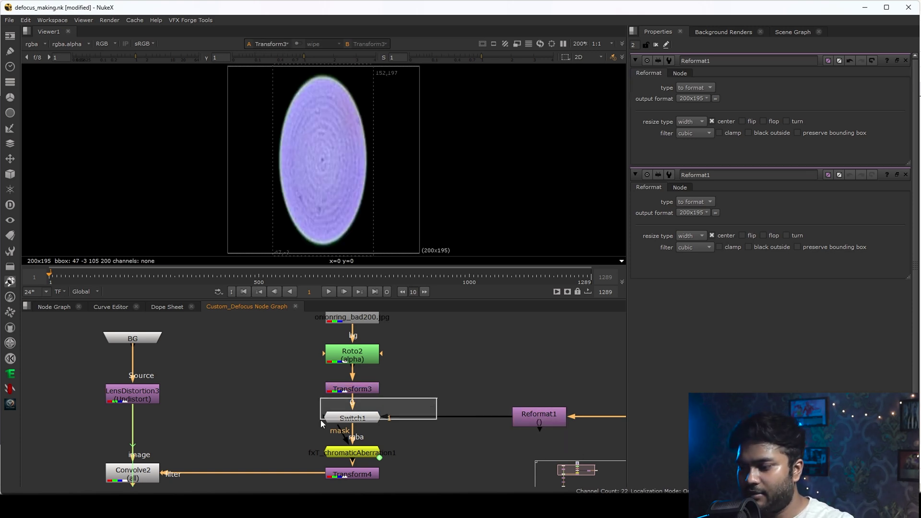
key(1)
Set Switch1's which value to 1 so that it uses the Reformat1 branch
double_click(358, 420)
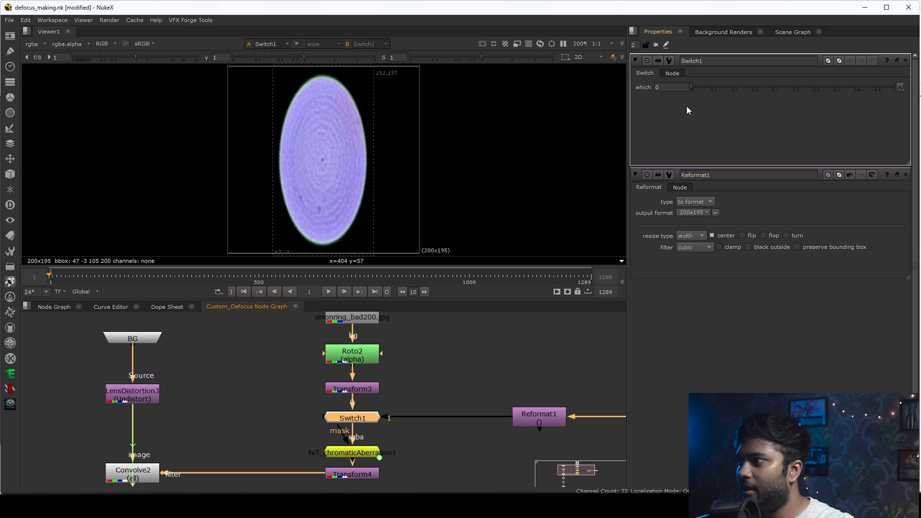
drag(397, 363, 287, 401)
key(1)
drag(420, 367, 249, 411)
drag(401, 402, 259, 448)
key(1)
drag(692, 88, 894, 90)
Check the outputs of Reformat1, Transform3, Switch1 and Read3 with the switch on its second input
drag(456, 360, 547, 444)
key(1)
scroll(364, 442, up, 3)
drag(463, 364, 366, 430)
middle_drag(366, 430, 188, 445)
drag(380, 349, 542, 459)
middle_drag(341, 422, 489, 443)
drag(435, 346, 151, 421)
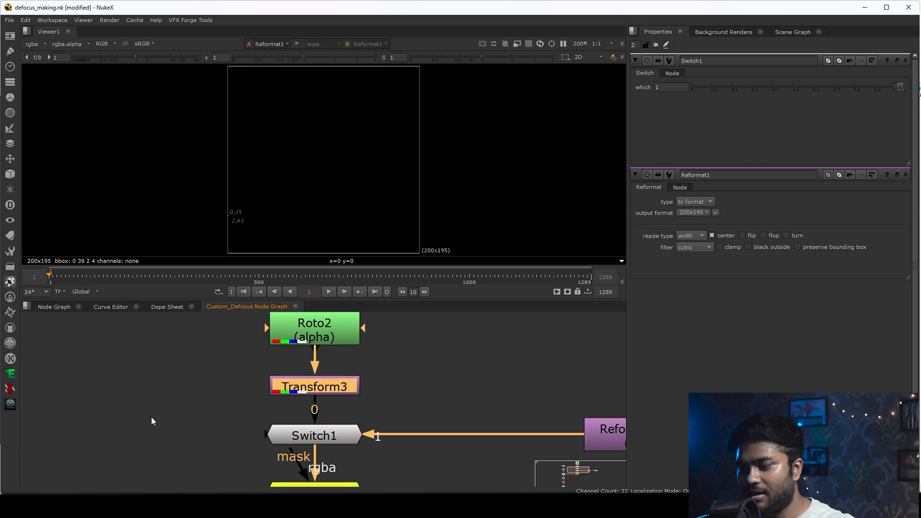
key(1)
drag(422, 397, 216, 454)
key(1)
scroll(235, 368, down, 5)
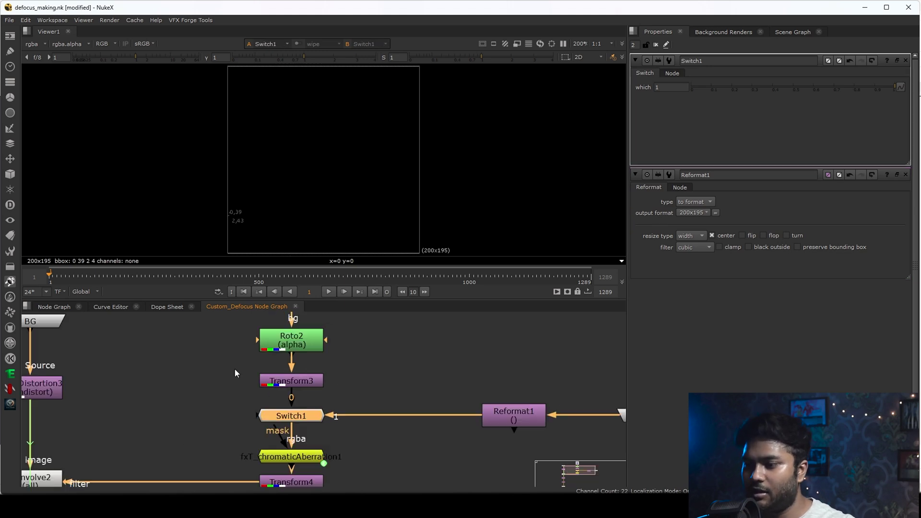
click(258, 338)
key(1)
Rename the Input1 node with the name Custom_shape_defocus
click(353, 368)
key(ctrl+s)
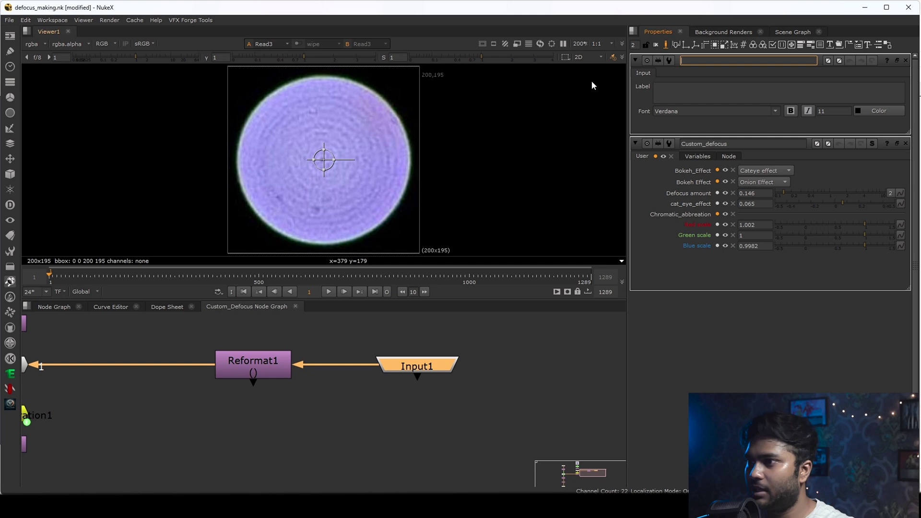
text(Cust)
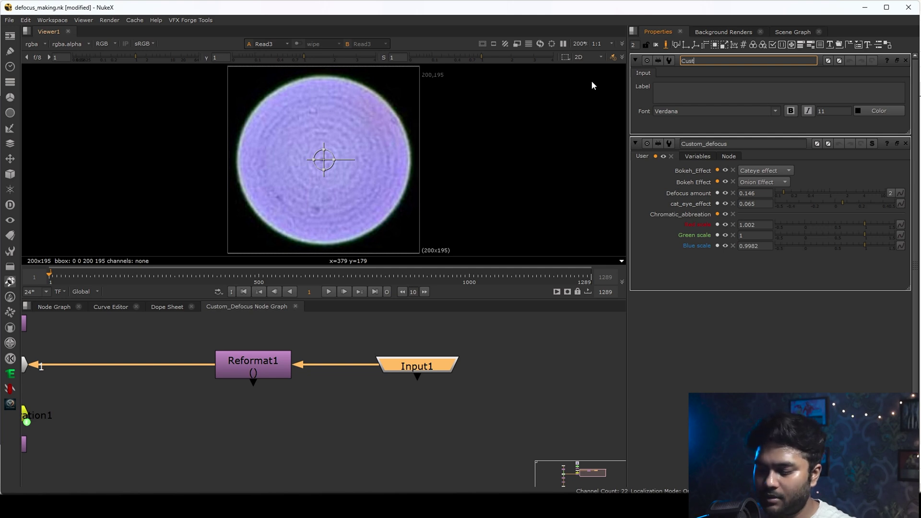
text(om)
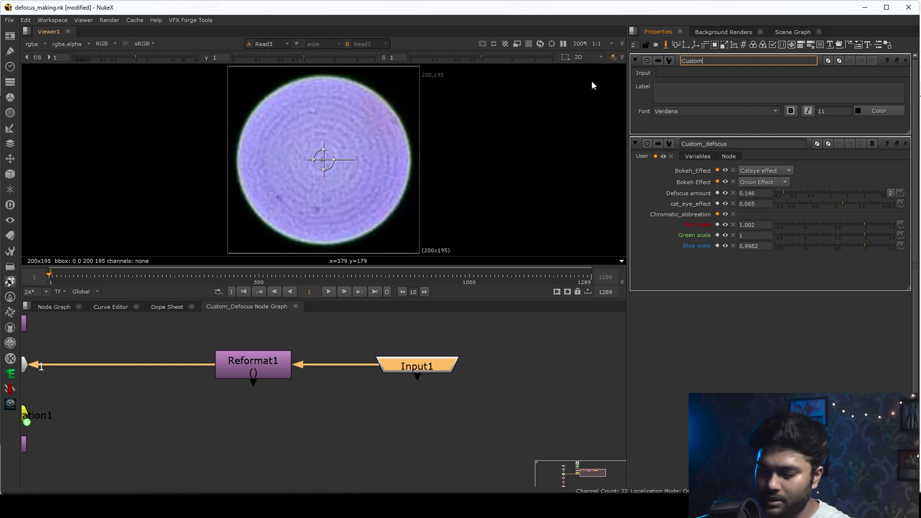
text(_shape_defo)
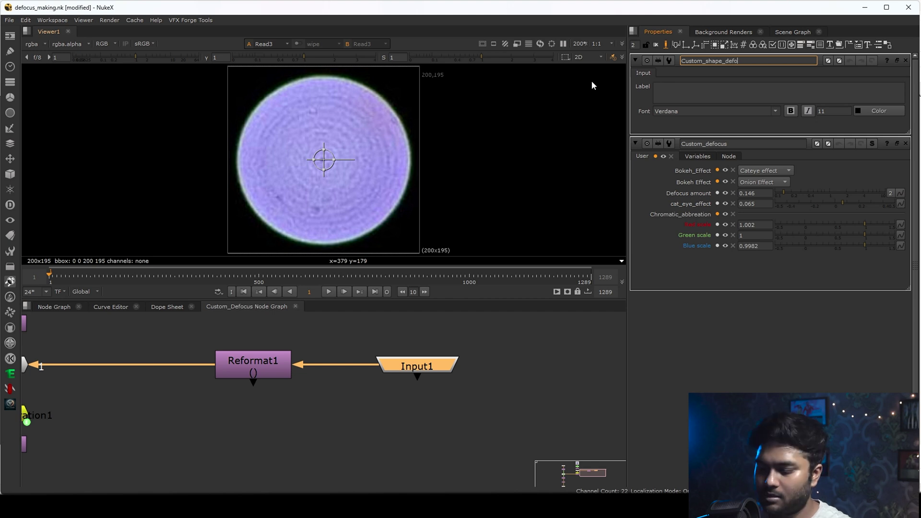
key(Return)
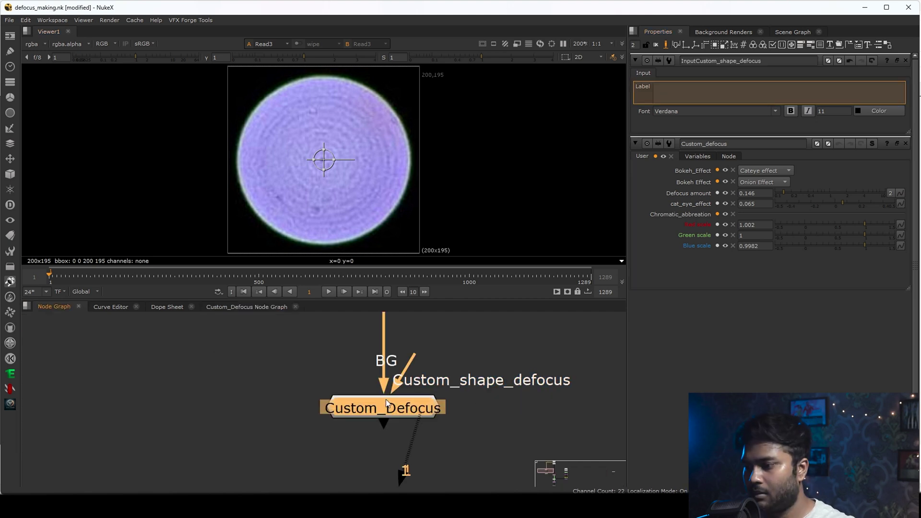
View the Custom_Defocus group in the main node graph and check the label of its second input
double_click(386, 399)
key(1)
drag(597, 350, 442, 392)
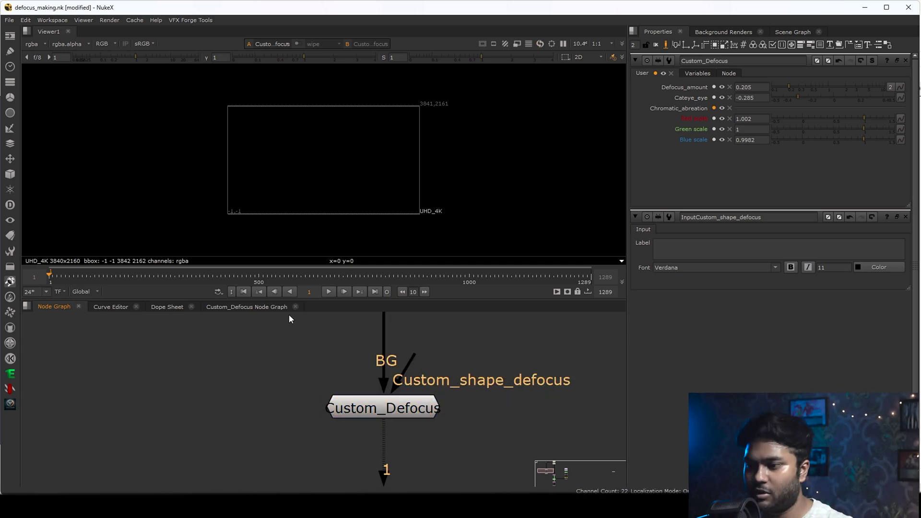
Shorten the name of the group's second input node to Custom_defocus
click(265, 307)
click(403, 368)
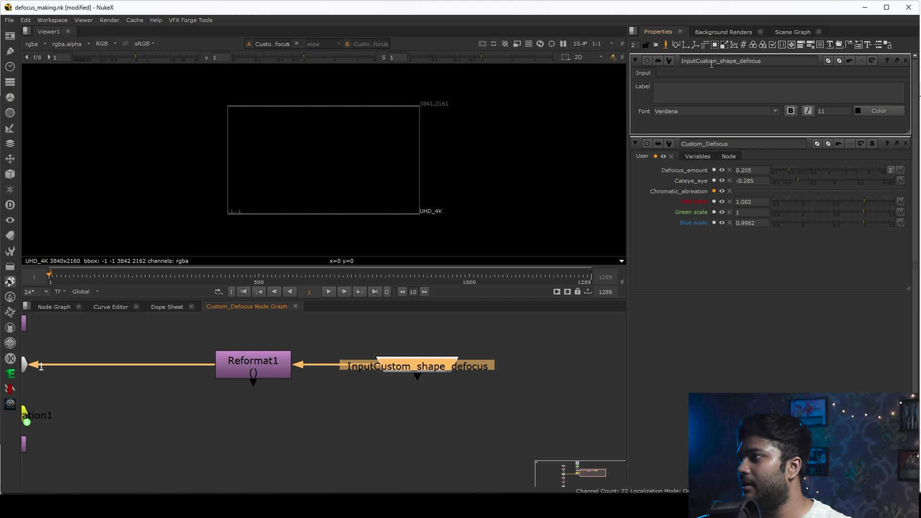
click(697, 62)
key(BackSpace)
key(BackSpace)
key(BackSpace)
key(BackSpace)
key(BackSpace)
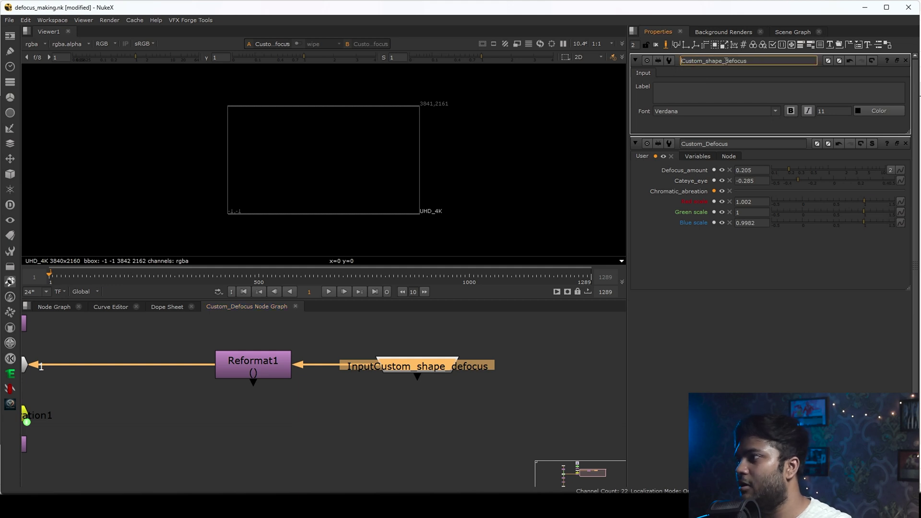
drag(723, 62, 705, 65)
key(BackSpace)
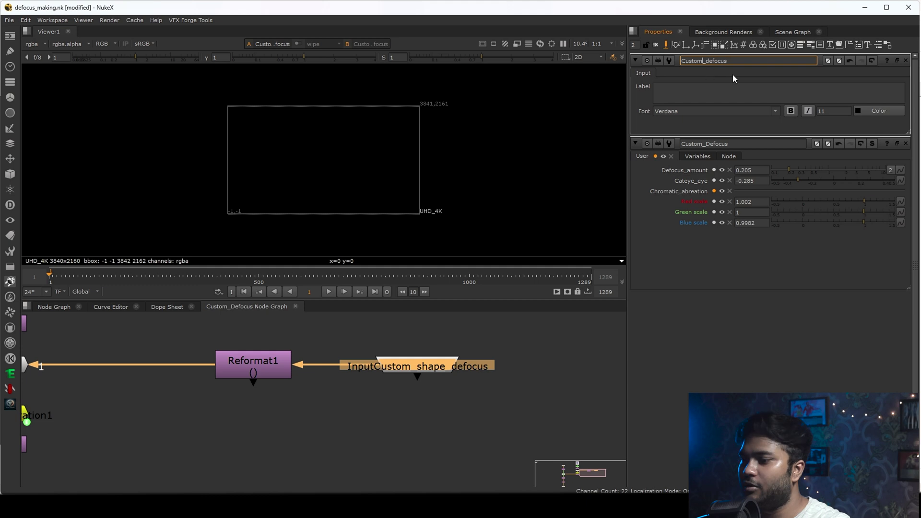
click(356, 428)
Check the Custom_Defocus group's inputs in the main node graph and bring up its properties
click(62, 306)
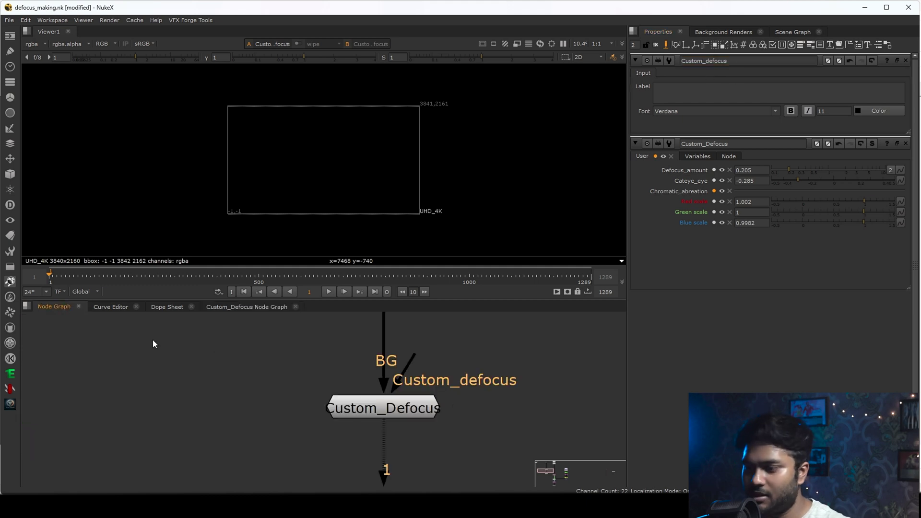
click(379, 408)
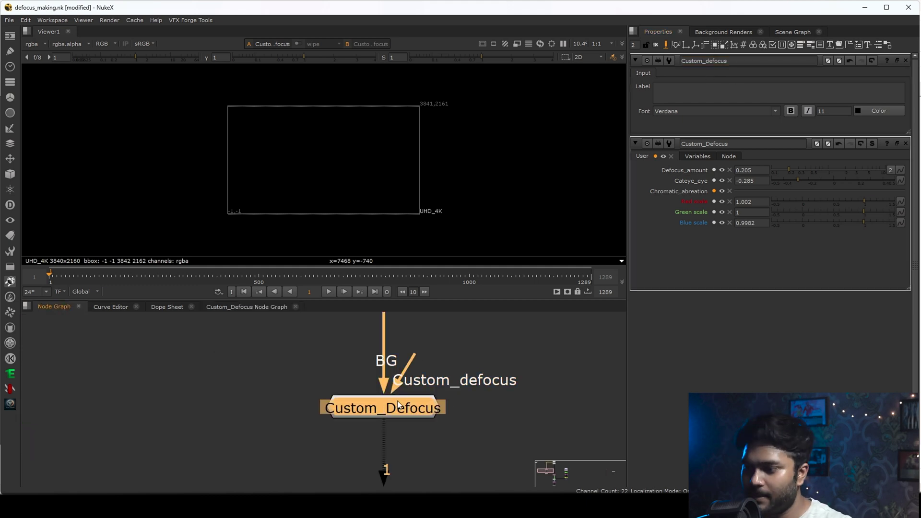
drag(323, 421, 231, 407)
drag(446, 382, 343, 416)
scroll(444, 396, down, 8)
middle_drag(482, 395, 353, 397)
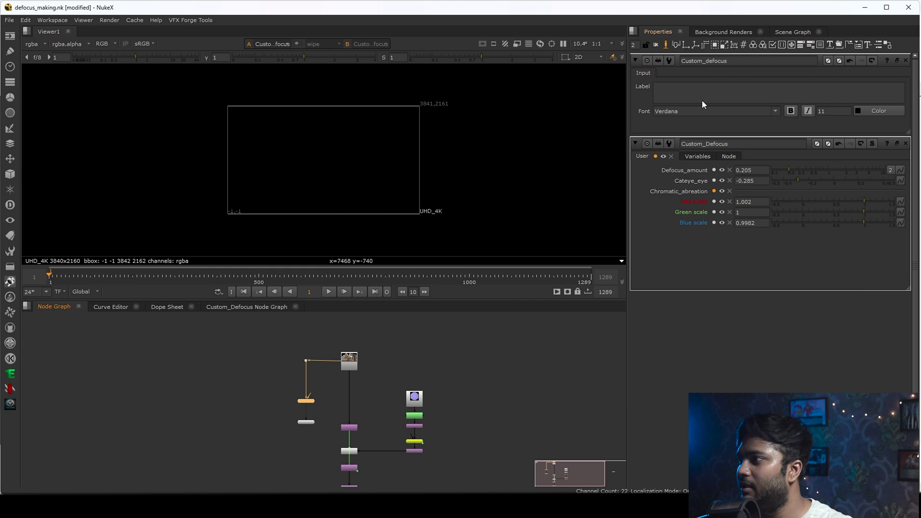
scroll(297, 410, up, 4)
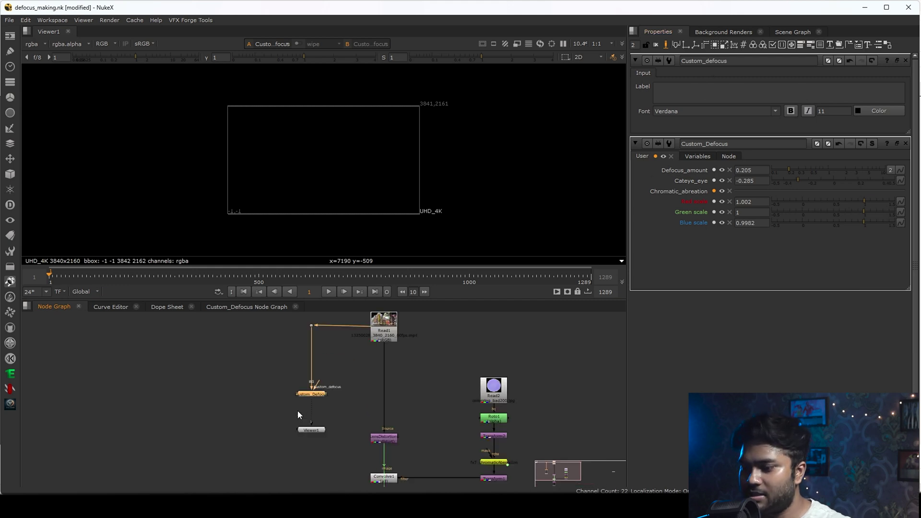
double_click(316, 397)
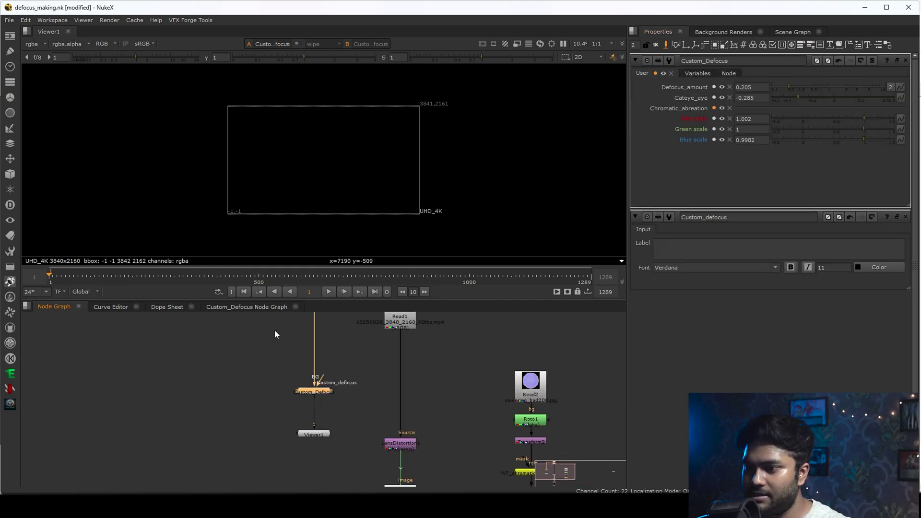
Open the internal Switch1 node's properties and add a pulldown knob above Defocus_amount in the Custom_Defocus group's user knobs
click(246, 307)
double_click(183, 394)
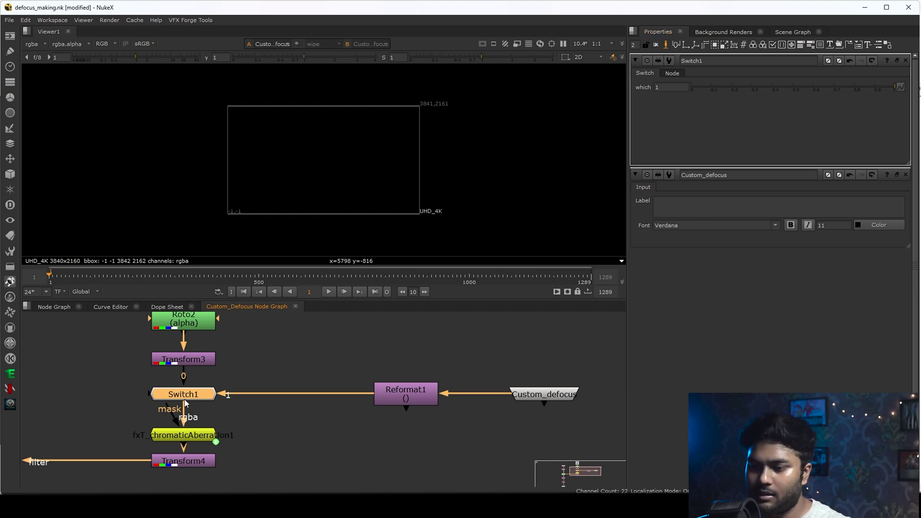
click(40, 305)
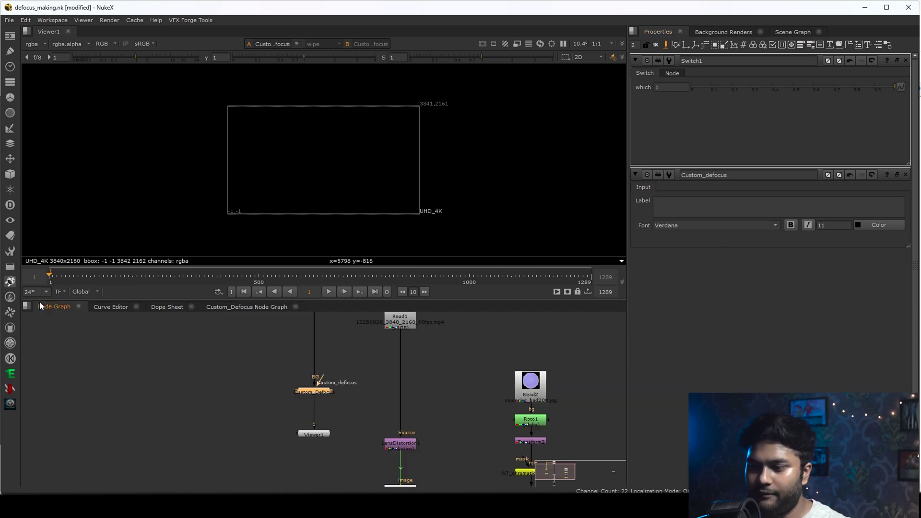
double_click(320, 394)
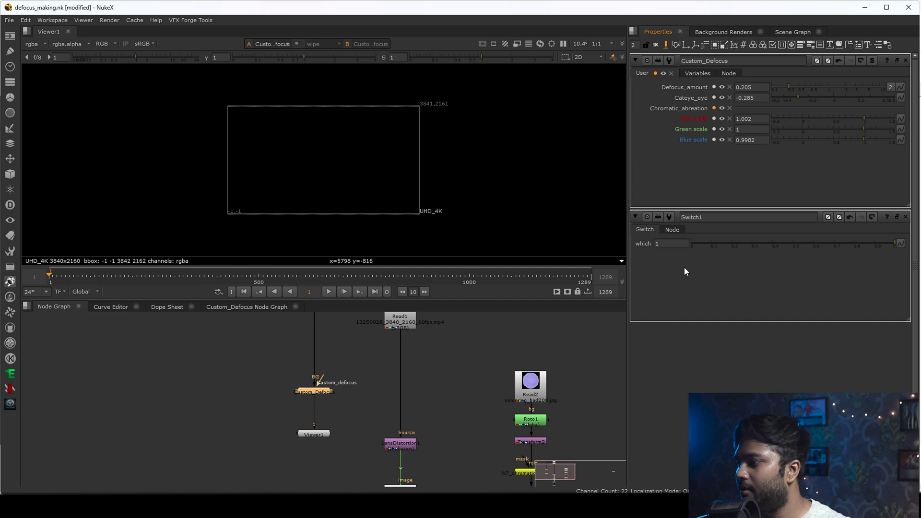
drag(801, 46, 768, 73)
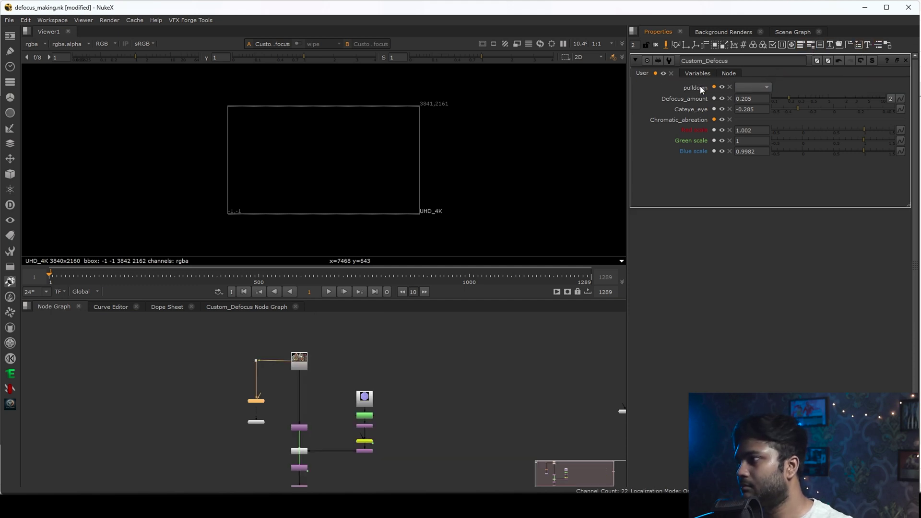
Set both the name and the label of the new pulldown knob to Bokeh_Effect
click(713, 88)
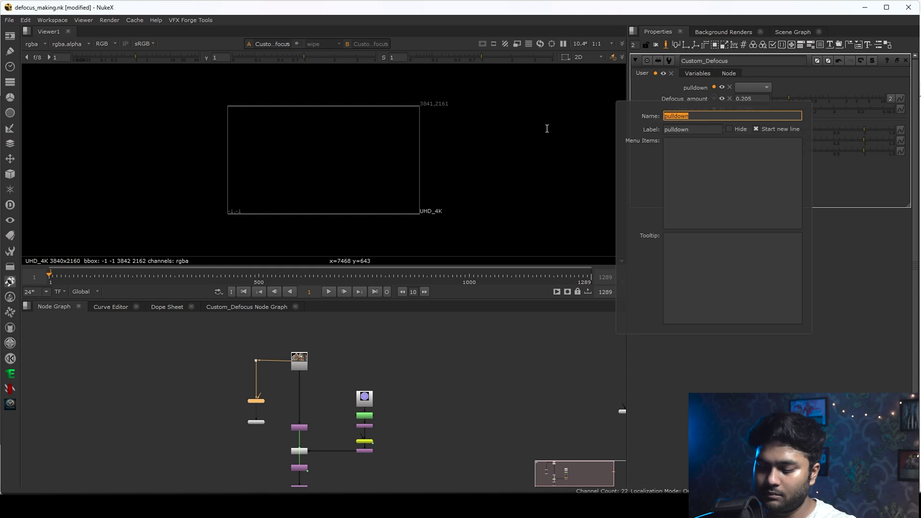
key(BackSpace)
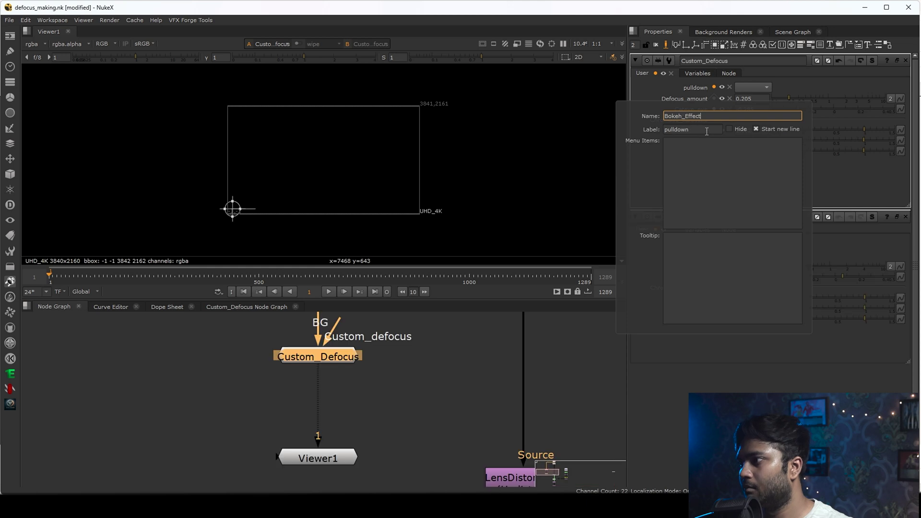
drag(705, 130, 556, 128)
text(Bokeh_Effect)
click(801, 89)
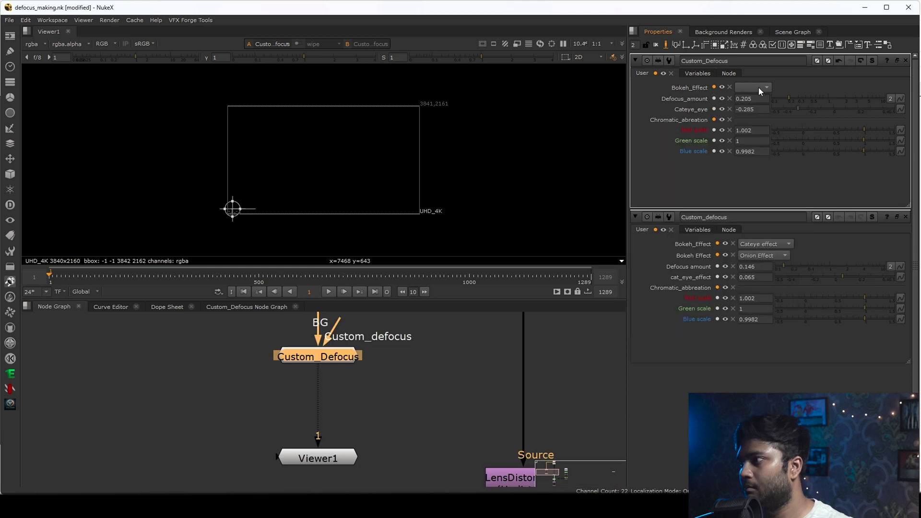
Give the Bokeh_Effect pulldown the menu items Cateye effect and Custome shape, then reopen the group's properties outside knob editing mode
double_click(759, 88)
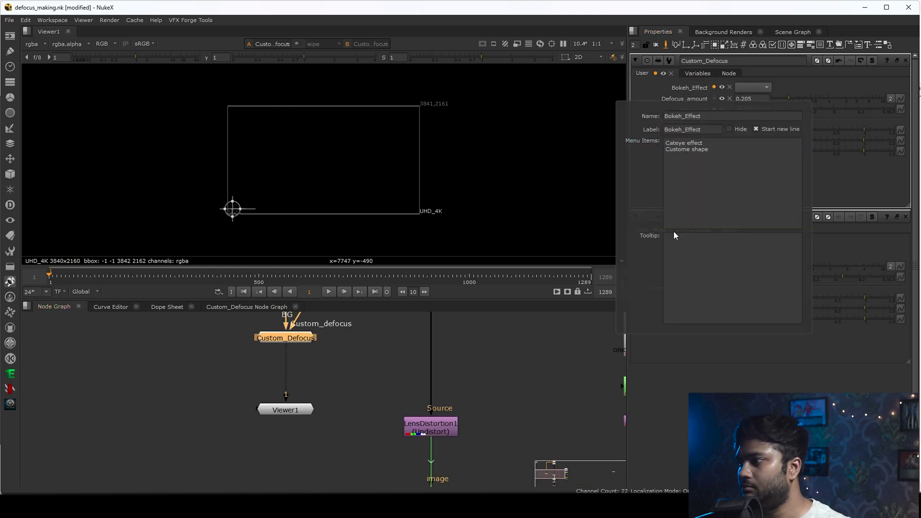
click(500, 358)
click(666, 45)
click(657, 45)
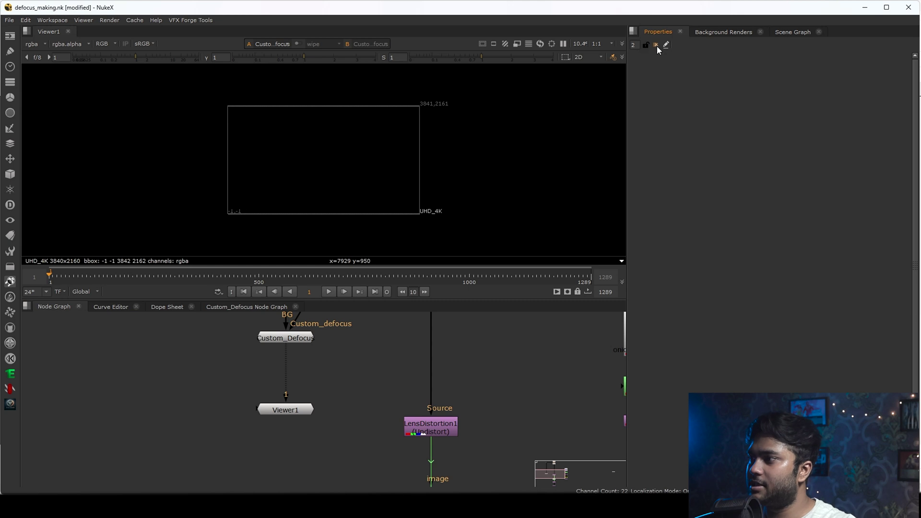
double_click(309, 338)
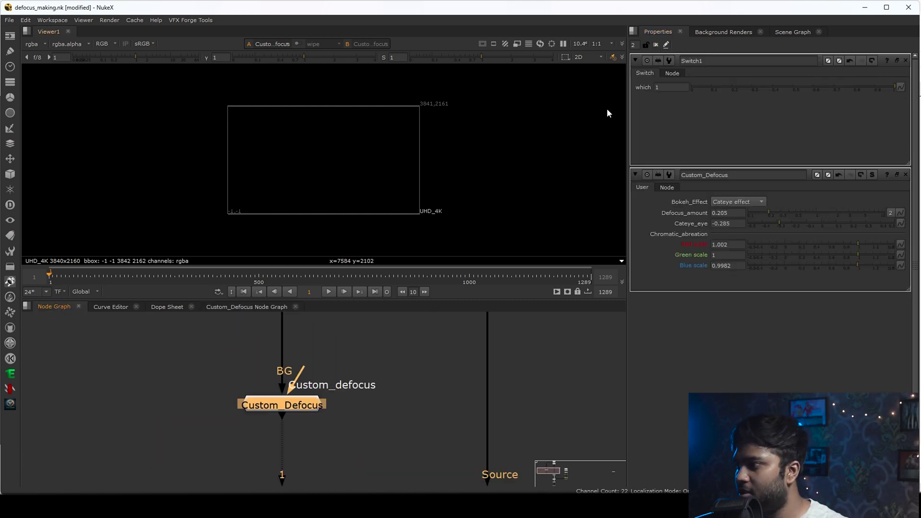
click(667, 87)
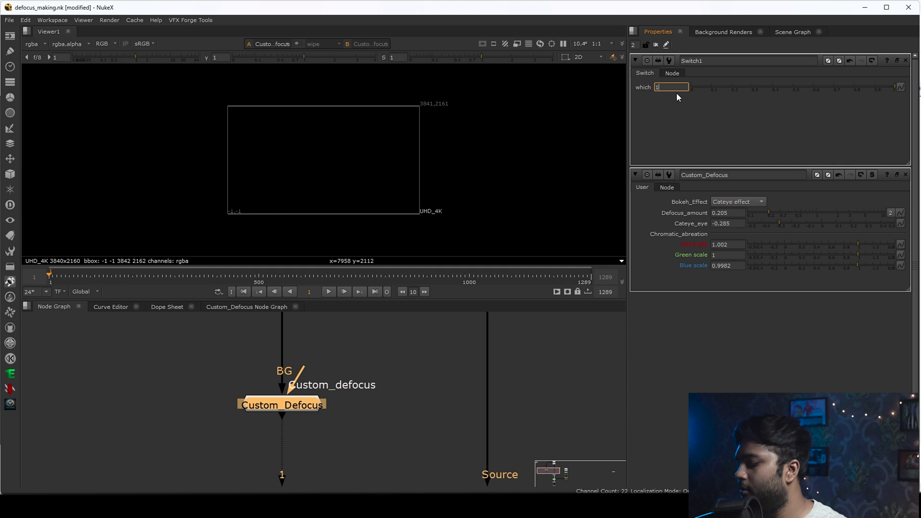
click(901, 86)
click(892, 147)
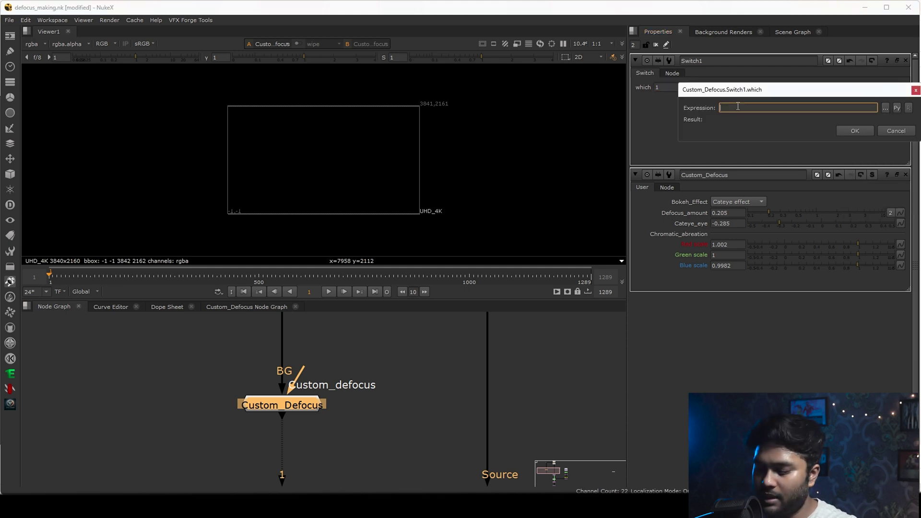
text(parent)
text(Cateye effect)
key(BackSpace)
key(BackSpace)
key(BackSpace)
key(BackSpace)
key(BackSpace)
key(BackSpace)
key(BackSpace)
key(BackSpace)
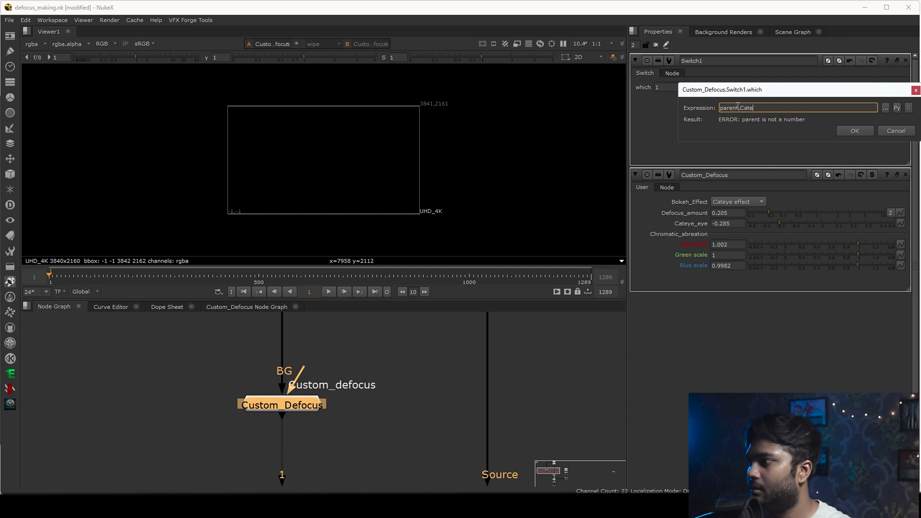
click(880, 129)
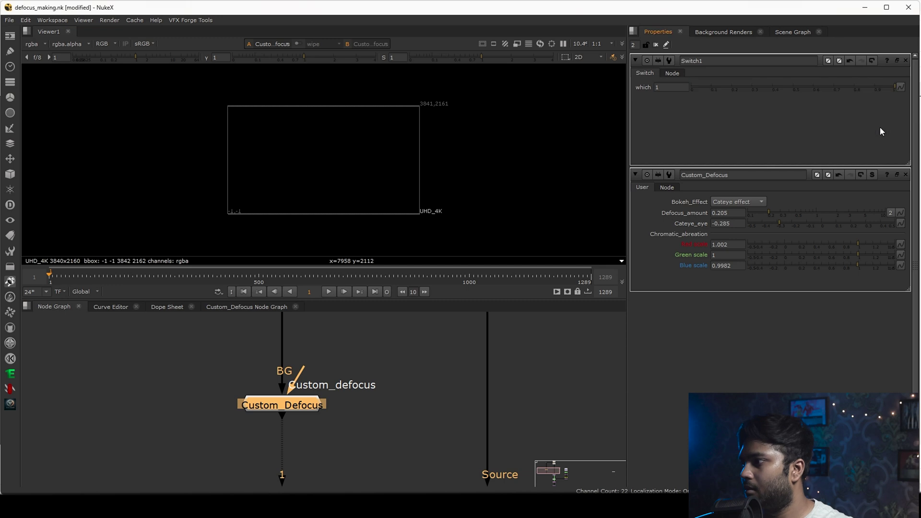
Check the exact name of the pulldown knob in the Custom_Defocus group's knob settings
click(666, 45)
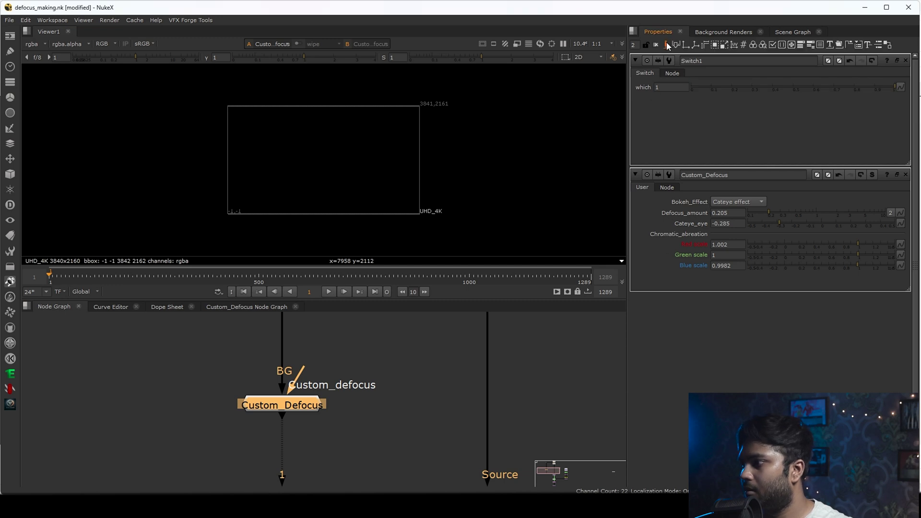
click(714, 202)
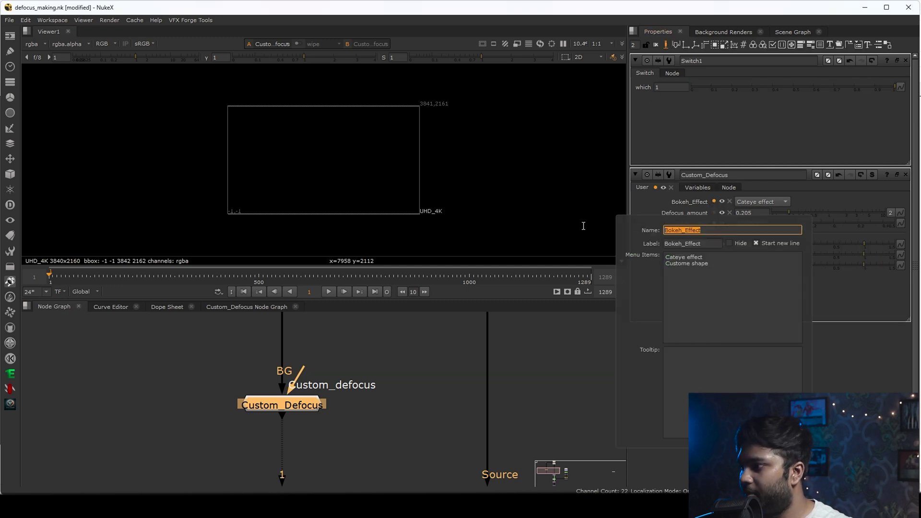
click(728, 124)
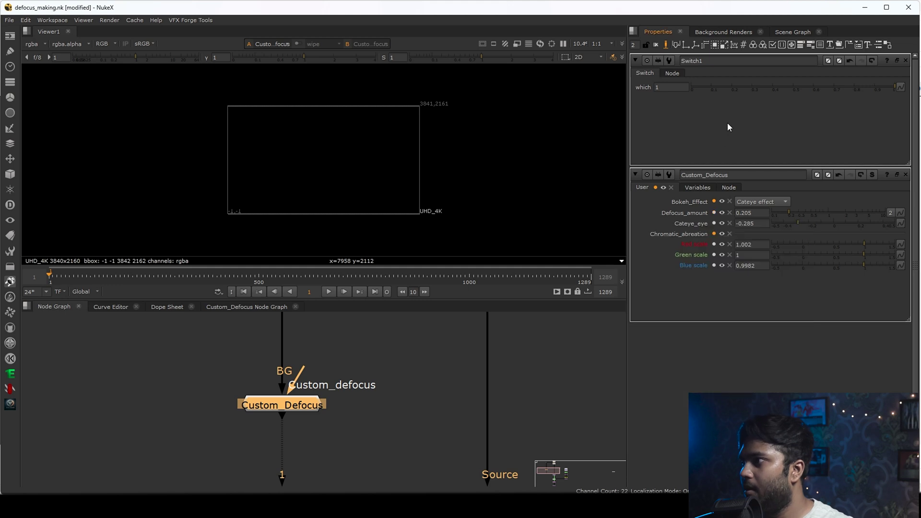
click(666, 45)
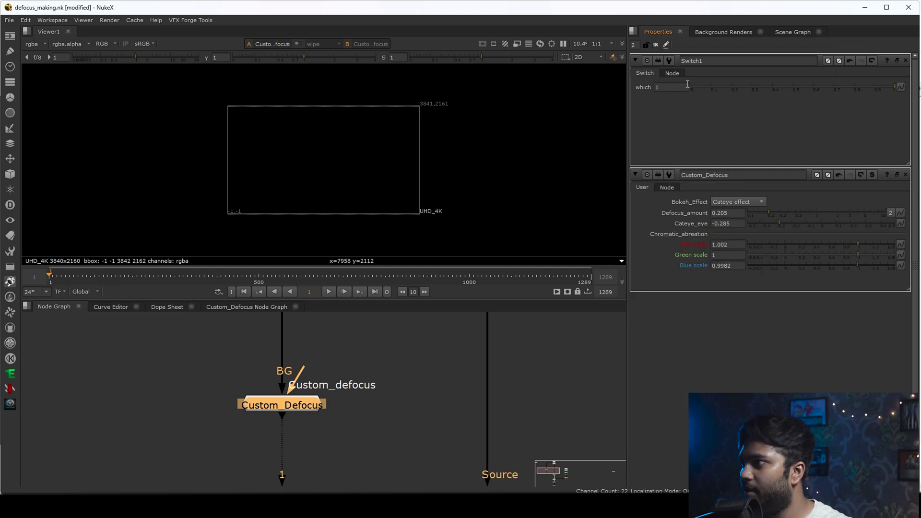
Drive the which value of Switch1 with the expression parent.Bokeh_Effect
click(901, 87)
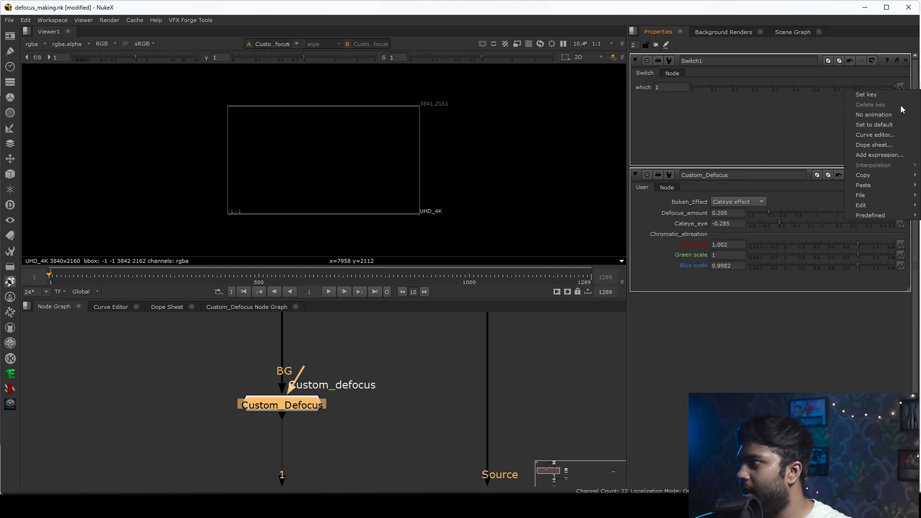
click(882, 154)
text(parent)
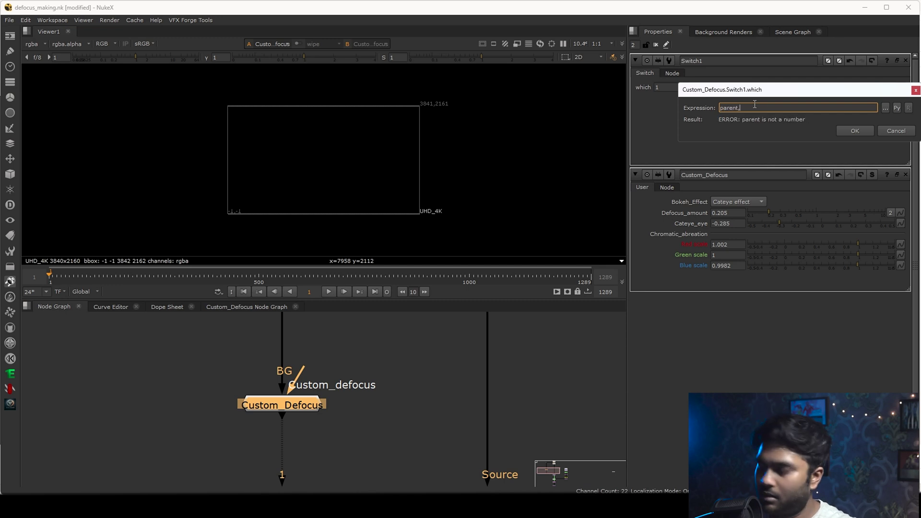
text(,Bokeh_Effect)
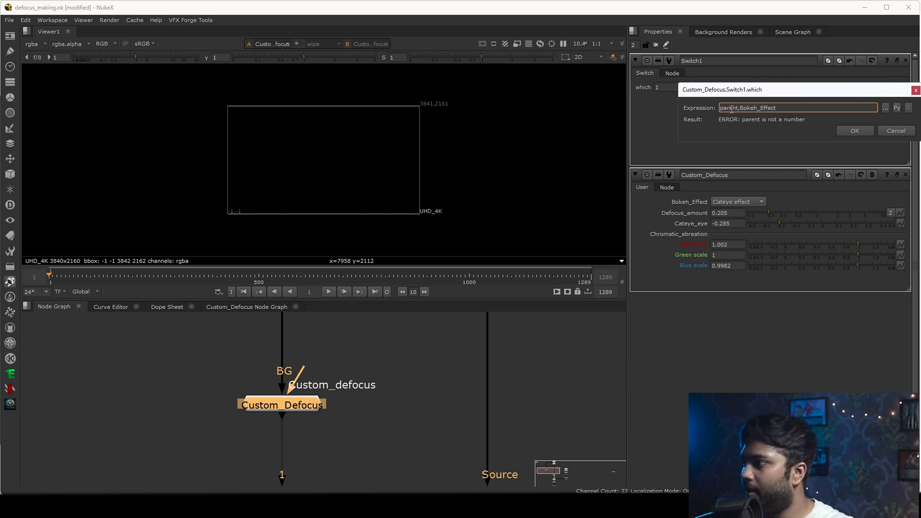
key(Left)
key(Left)
key(Left)
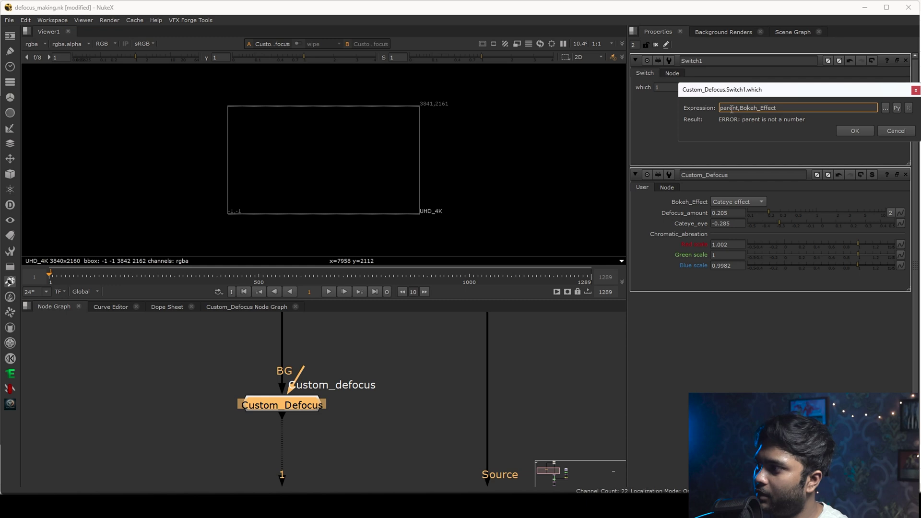
key(BackSpace)
text(.)
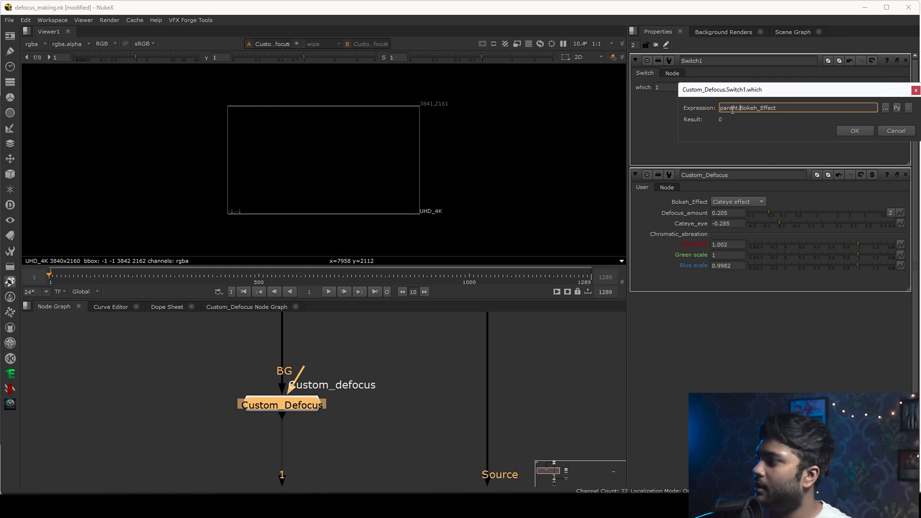
click(846, 131)
Test the Bokeh_Effect pulldown on the Custom_Defocus group by choosing Custome shape and returning to Cateye effect
scroll(281, 400, up, 4)
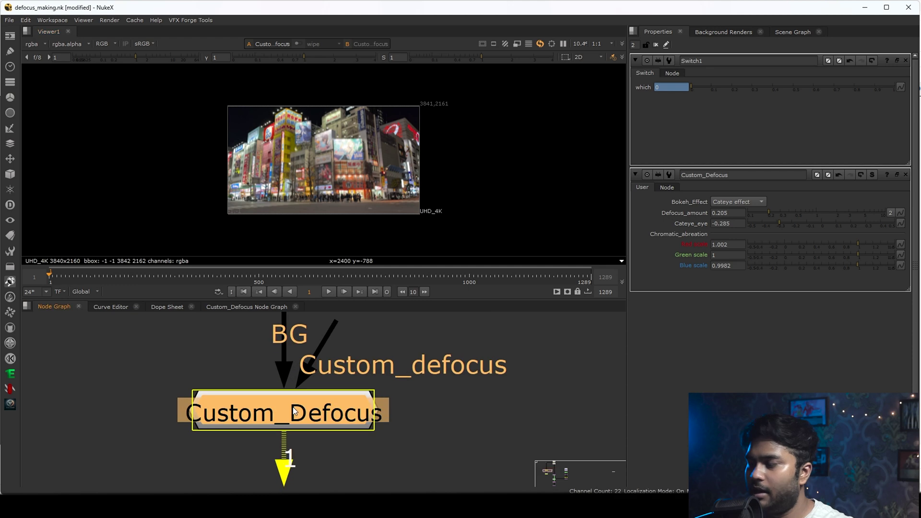
double_click(281, 401)
middle_drag(326, 408, 334, 447)
click(455, 393)
drag(338, 375, 350, 443)
click(349, 444)
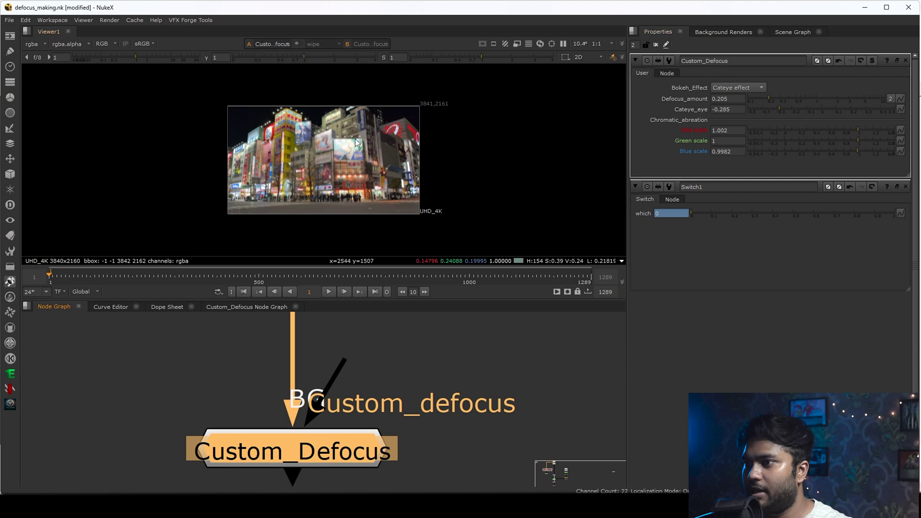
click(748, 87)
click(751, 99)
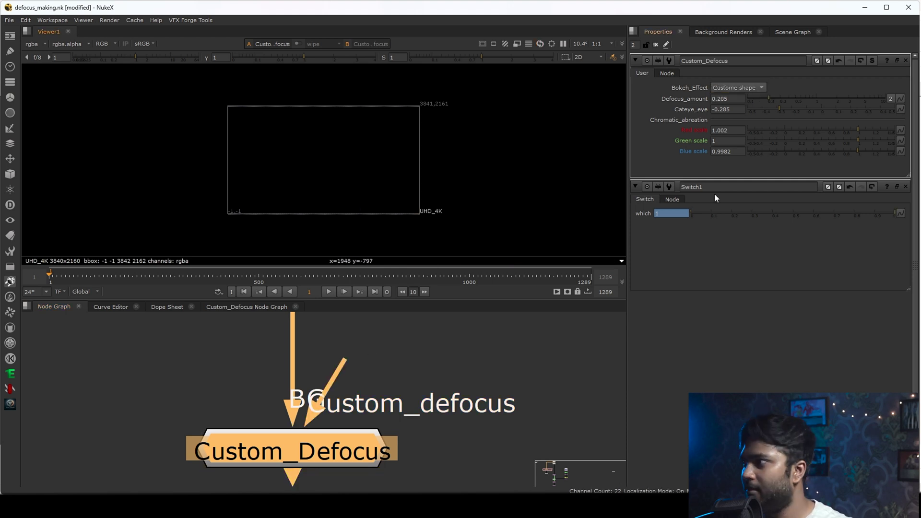
click(751, 87)
click(739, 77)
Add a Roto node beside the Custom_Defocus group and draw an angular Bezier shape over the middle of the image
scroll(321, 430, down, 1)
scroll(320, 430, down, 2)
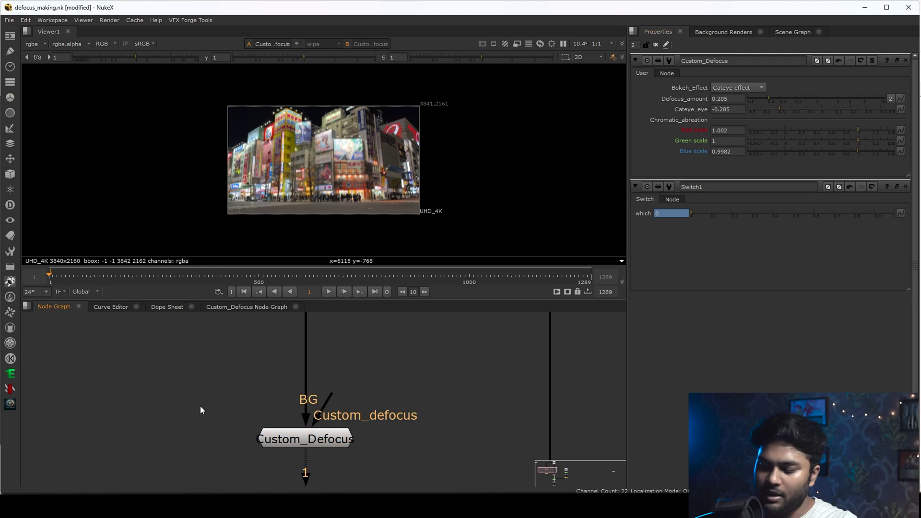
key(o)
click(339, 163)
click(308, 149)
click(308, 189)
click(317, 212)
click(356, 159)
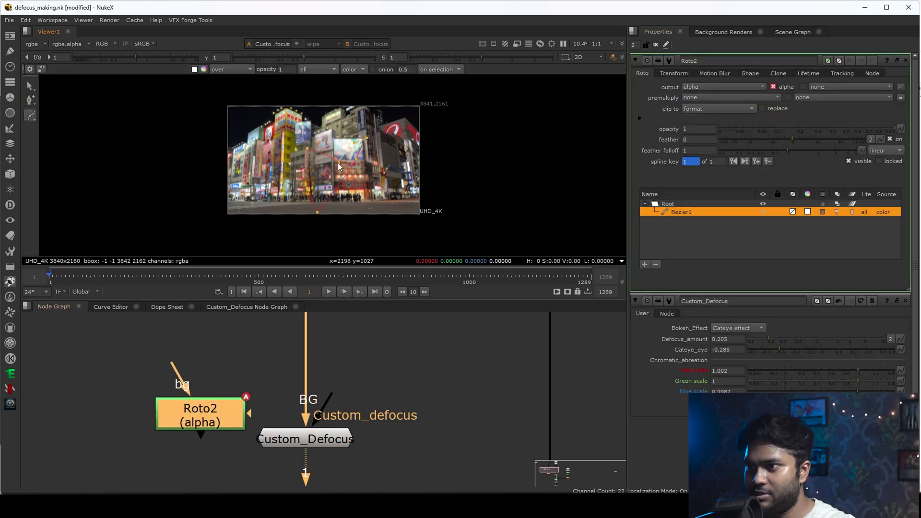
click(362, 143)
Connect the Roto2 node to the Custom_Defocus group's second input and set Bokeh_Effect to Custome shape
drag(218, 423, 463, 386)
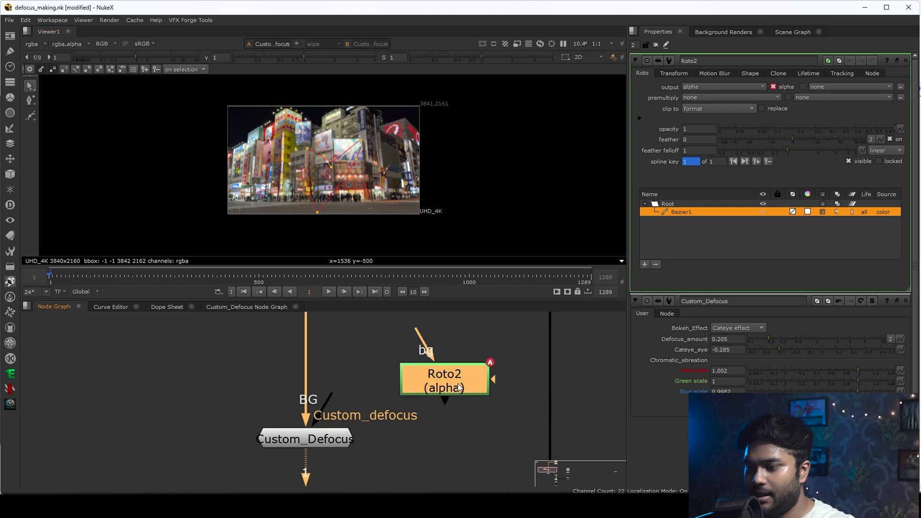
drag(335, 402, 442, 381)
double_click(337, 442)
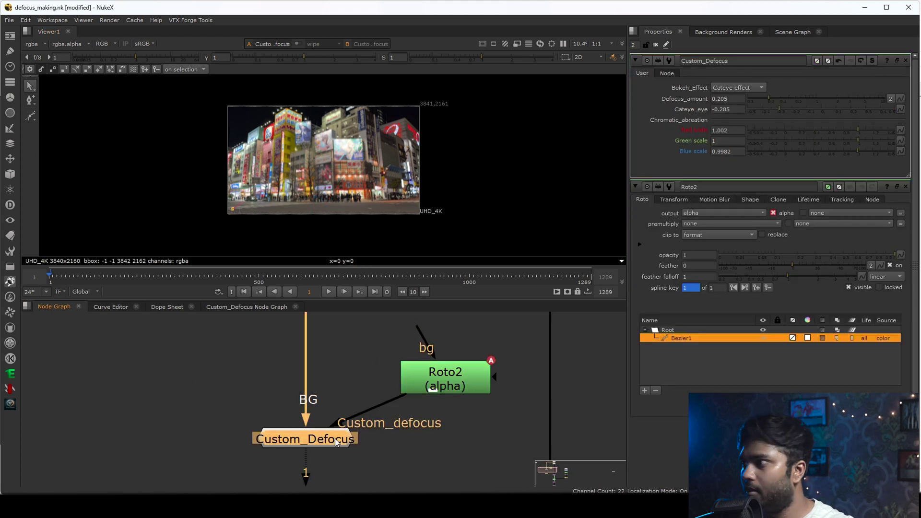
click(738, 87)
click(744, 93)
Examine the custom-shape defocus up close on the building signs and the car's headlights
drag(484, 159, 432, 201)
drag(379, 233, 487, 129)
scroll(386, 120, up, 6)
scroll(374, 109, up, 3)
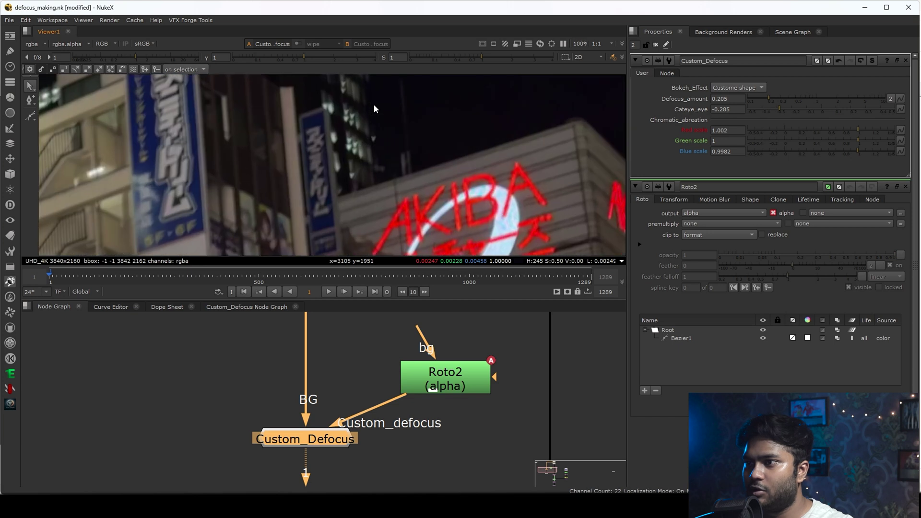
scroll(353, 109, down, 5)
scroll(235, 182, up, 2)
middle_drag(227, 216, 350, 95)
scroll(305, 146, up, 5)
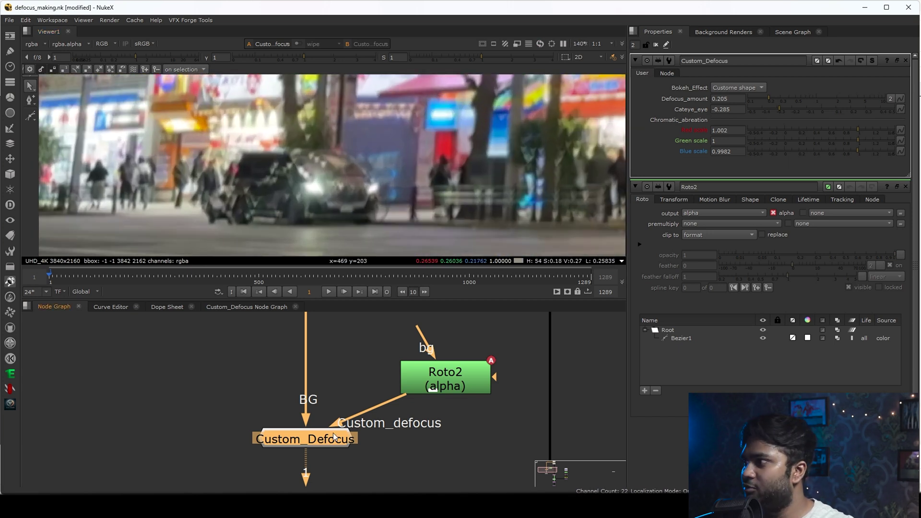
Set Bokeh_Effect to Cateye effect and examine the blurred lights of the building windows in the enlarged viewer
click(746, 87)
click(756, 77)
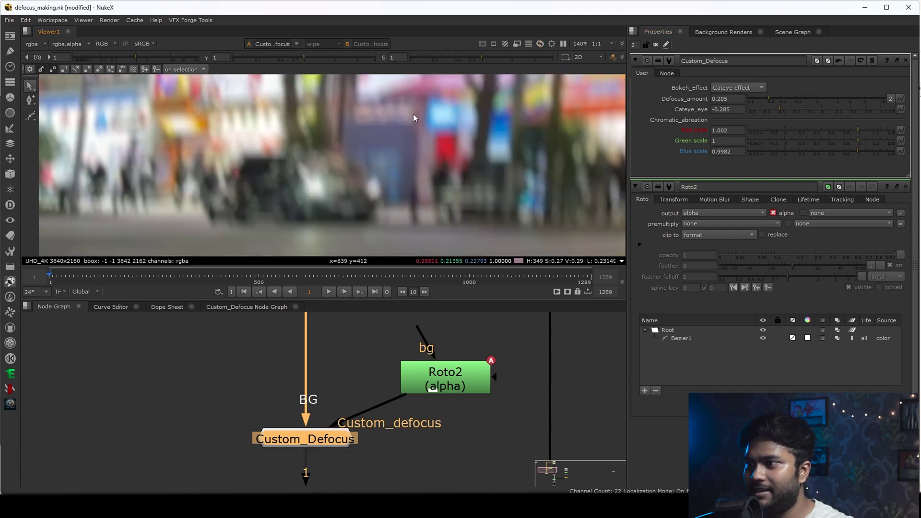
scroll(411, 117, down, 5)
scroll(324, 167, up, 3)
drag(210, 200, 348, 139)
scroll(314, 146, up, 2)
key(space)
scroll(283, 248, down, 5)
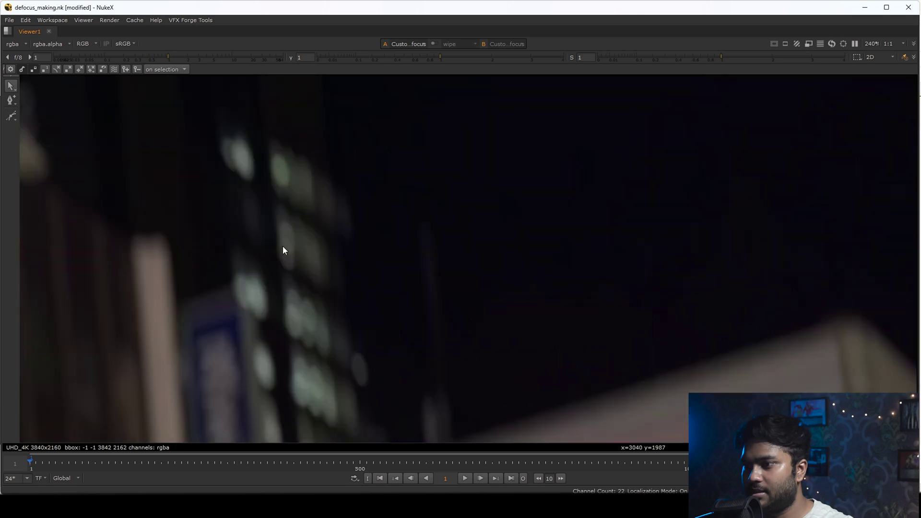
key(space)
Make the viewer area taller, frame the lit building windows closely, and set Bokeh_Effect to Custome shape
drag(363, 305, 363, 447)
scroll(362, 259, up, 10)
scroll(362, 259, up, 2)
click(757, 90)
click(756, 97)
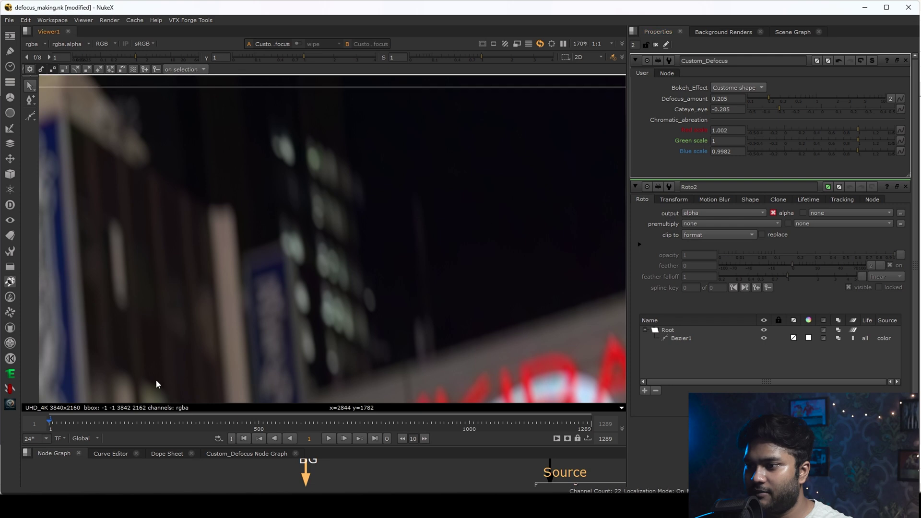
Bring the whole street image into view in the viewer and make the Node Graph area taller
key(space)
scroll(318, 220, down, 8)
key(space)
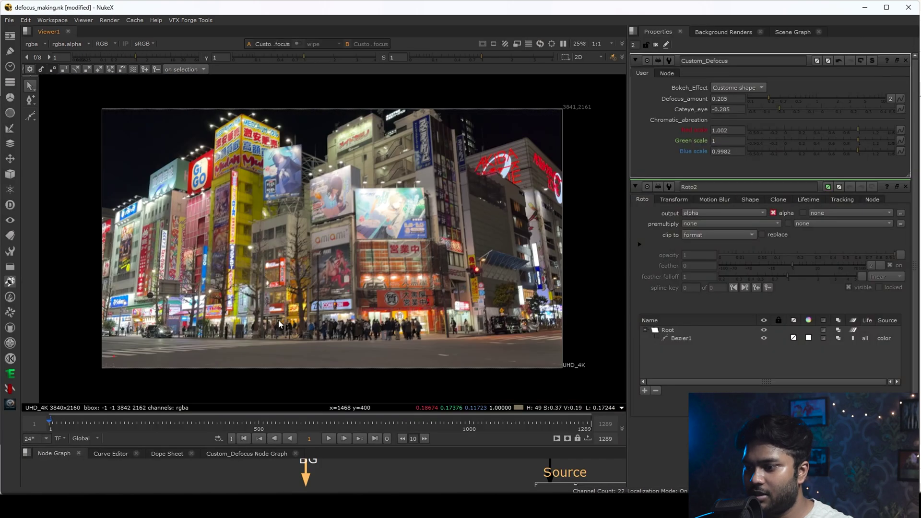
drag(406, 447, 406, 261)
Open the Roto2 node's properties and select its Bezier1 shape
double_click(458, 353)
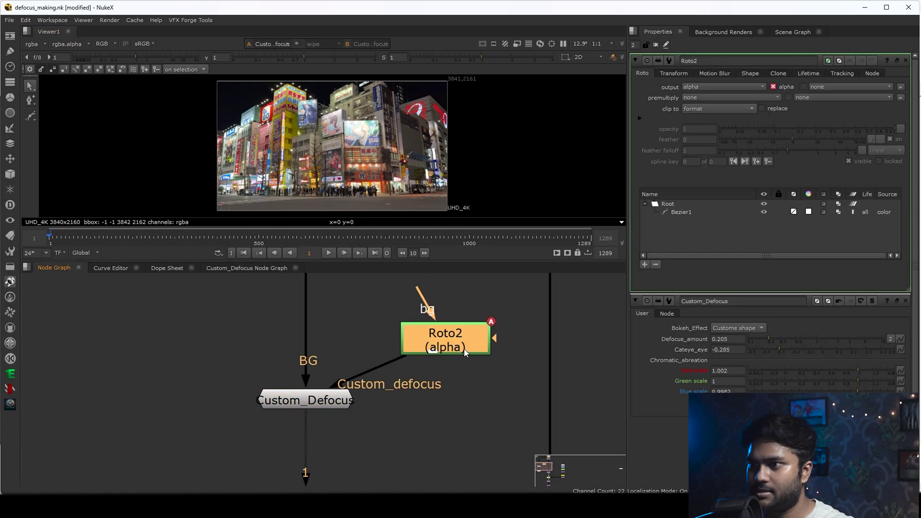
click(451, 354)
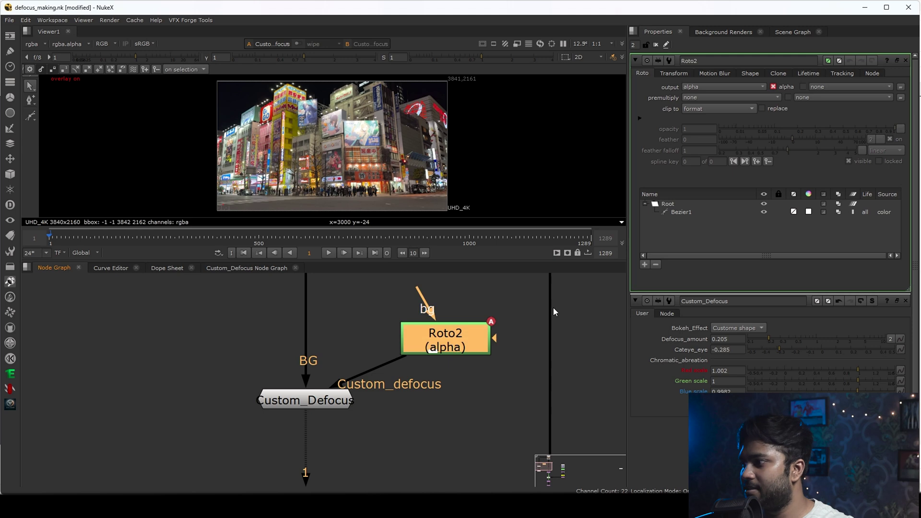
click(687, 212)
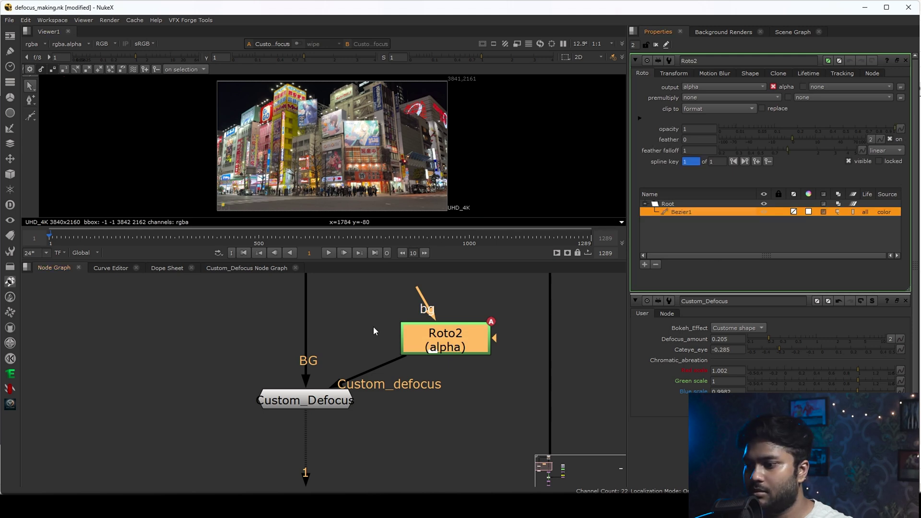
View the Custom_Defocus output, inspect the lit building windows near the AKIBA sign up close, and fit the whole image again
key(1)
drag(368, 351, 260, 423)
key(1)
scroll(407, 91, up, 10)
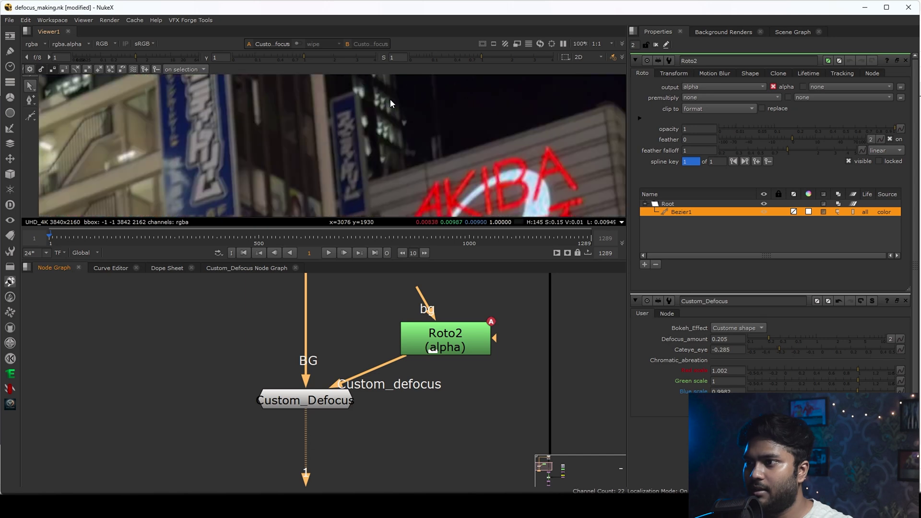
drag(304, 185, 430, 127)
key(f)
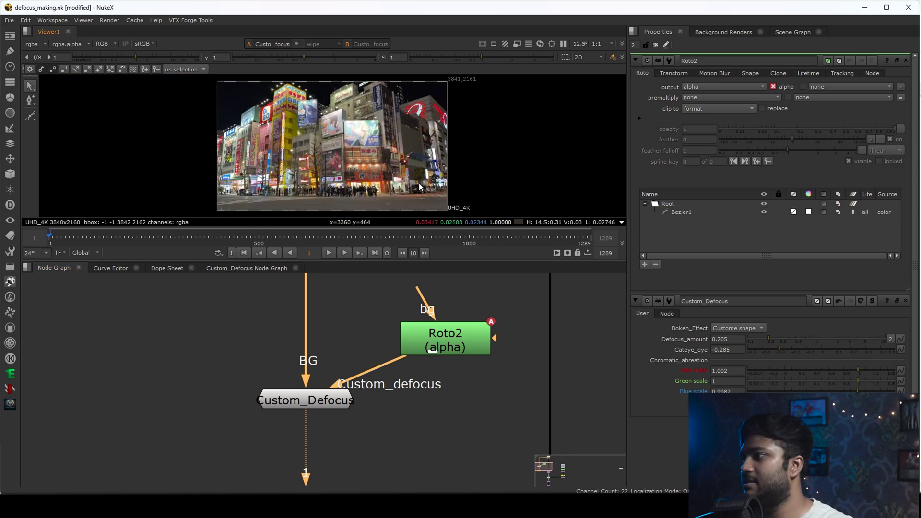
Close all open node properties and reopen only those of the Custom_Defocus group
click(656, 44)
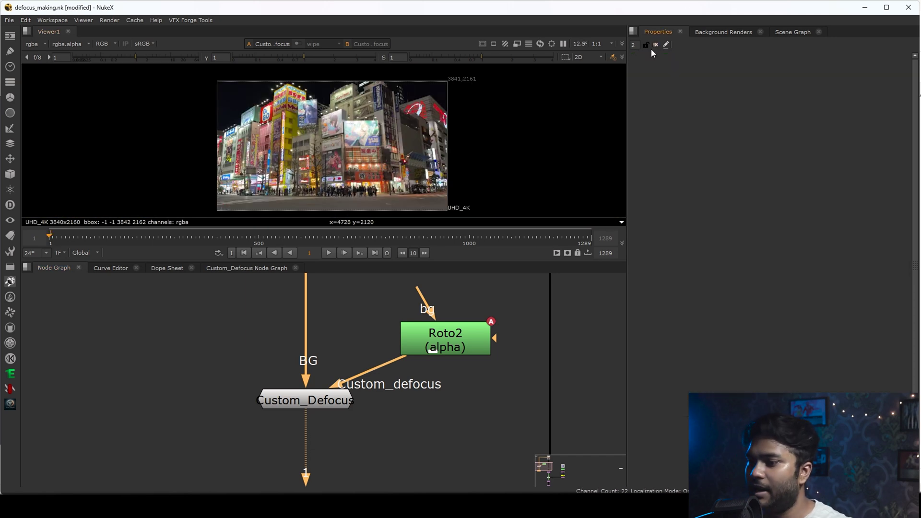
double_click(331, 403)
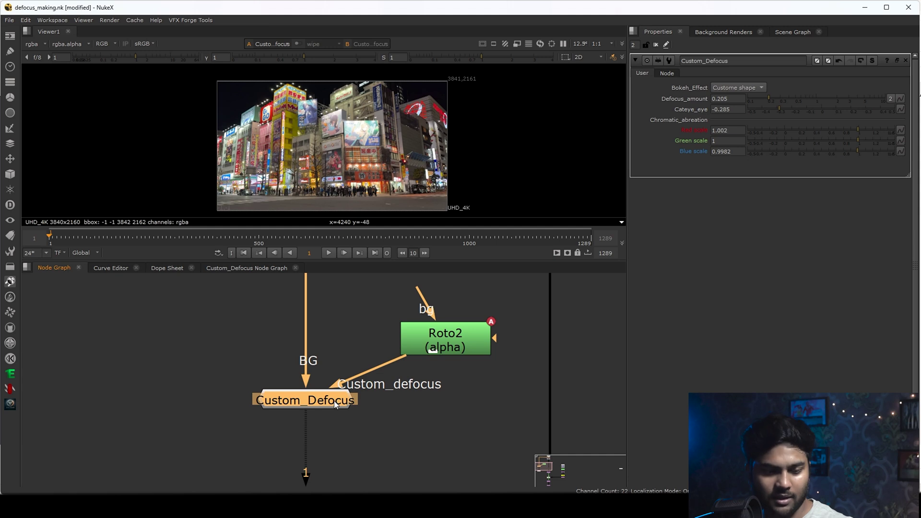